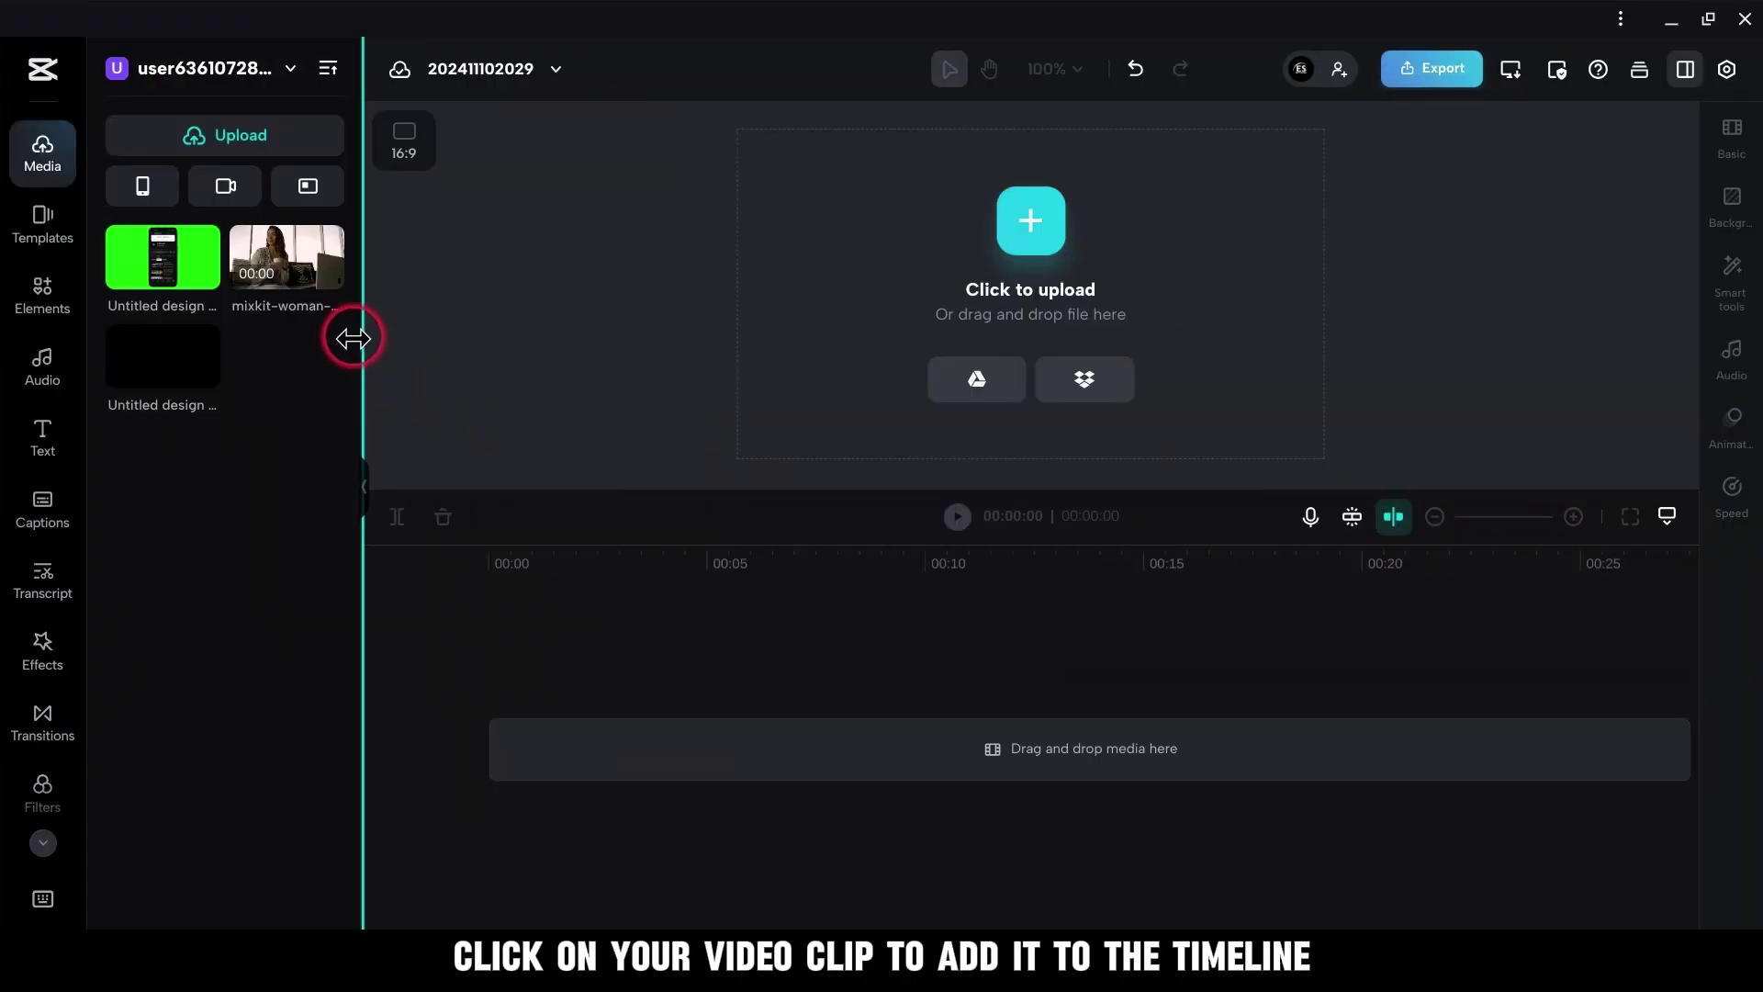
Add the woman-with-coffee clip to the timeline and drag the green phone overlay above it at 00:00:20
click(287, 266)
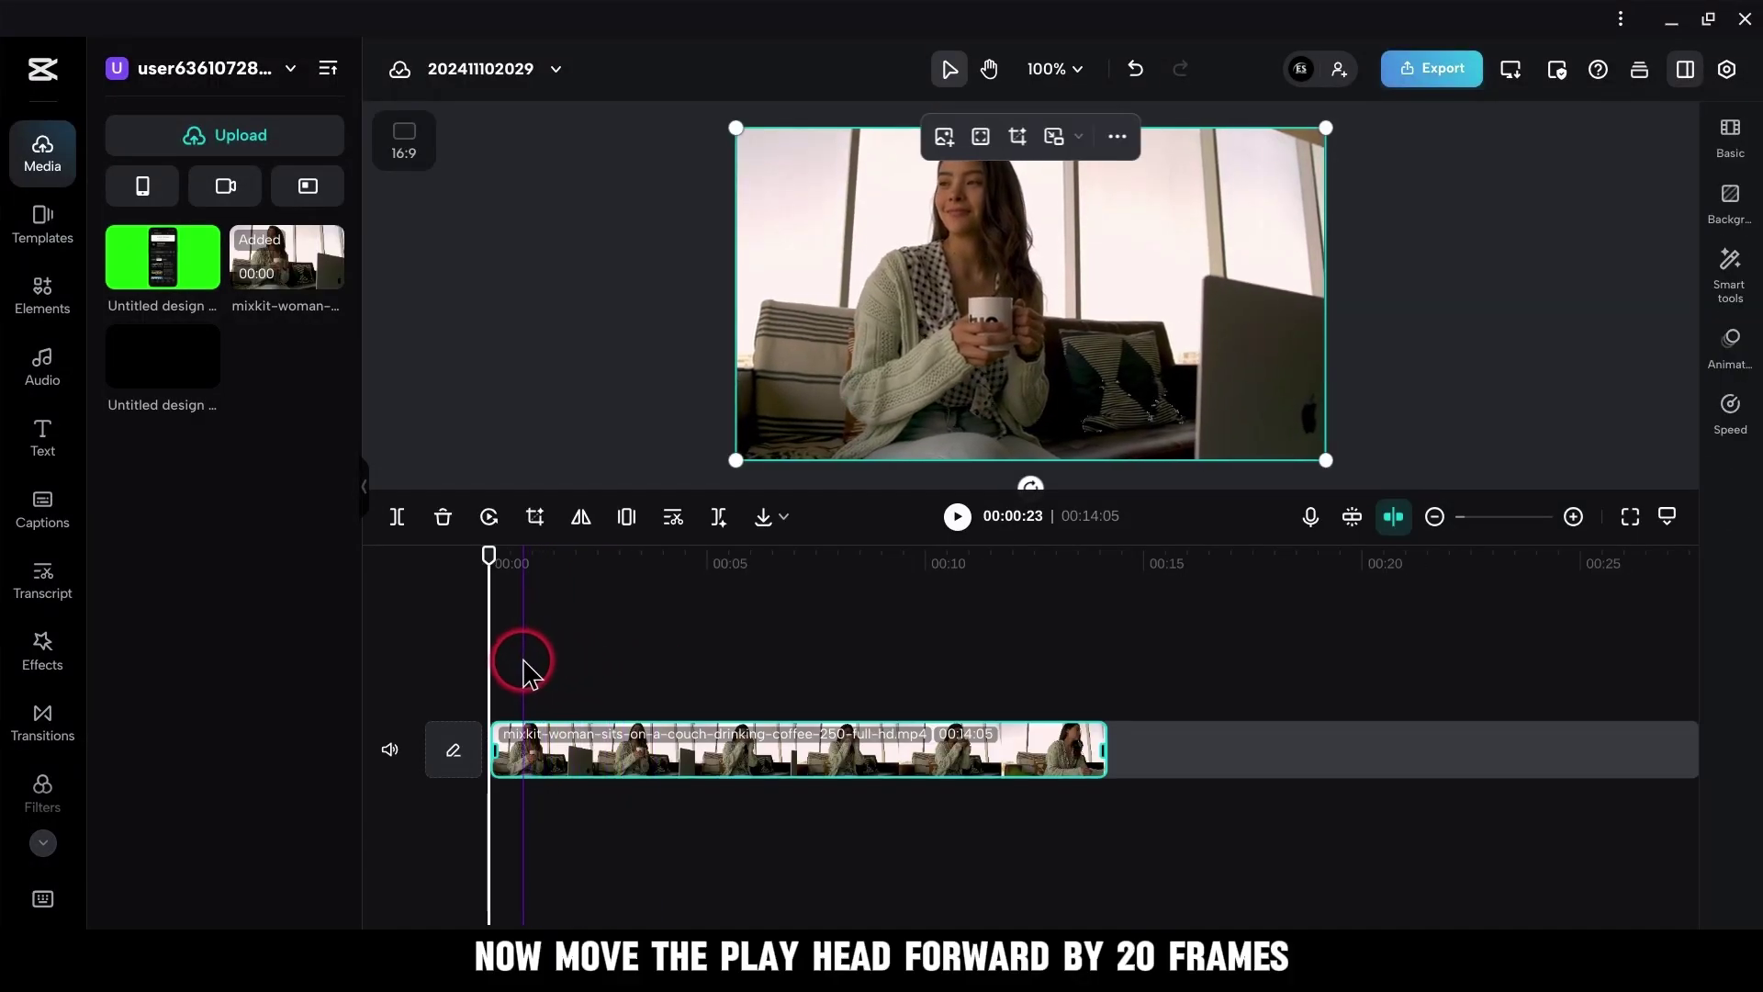
click(518, 663)
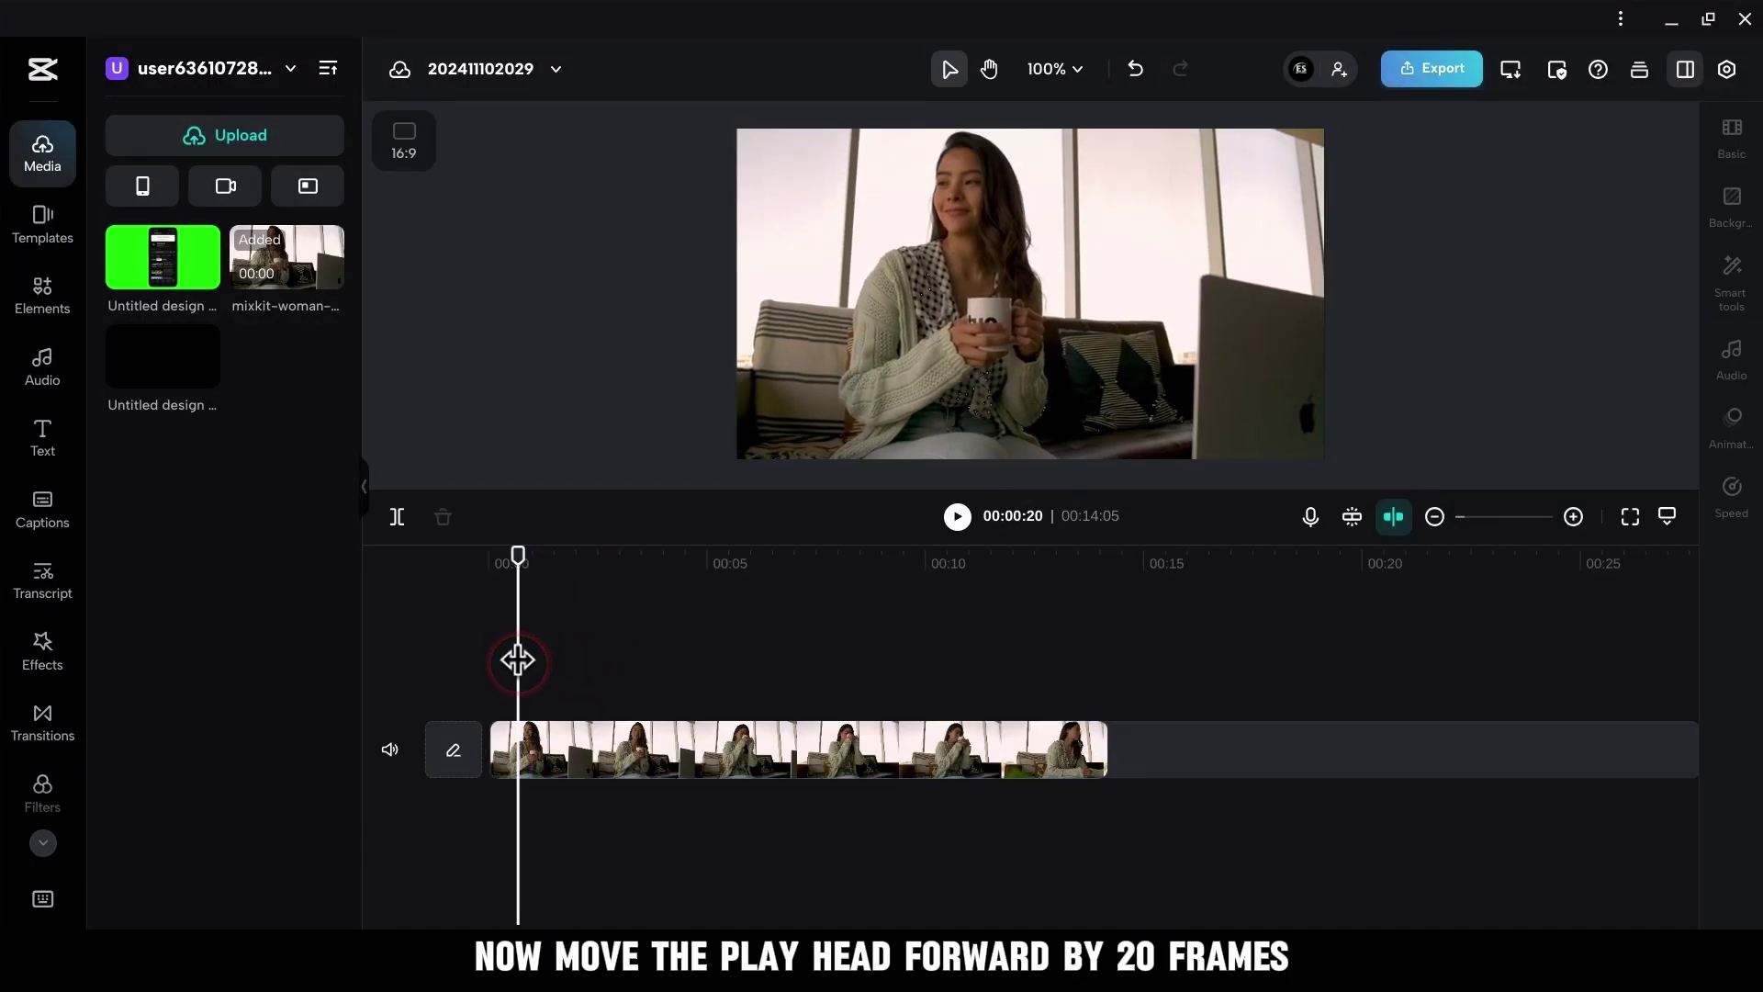
drag(151, 241, 515, 697)
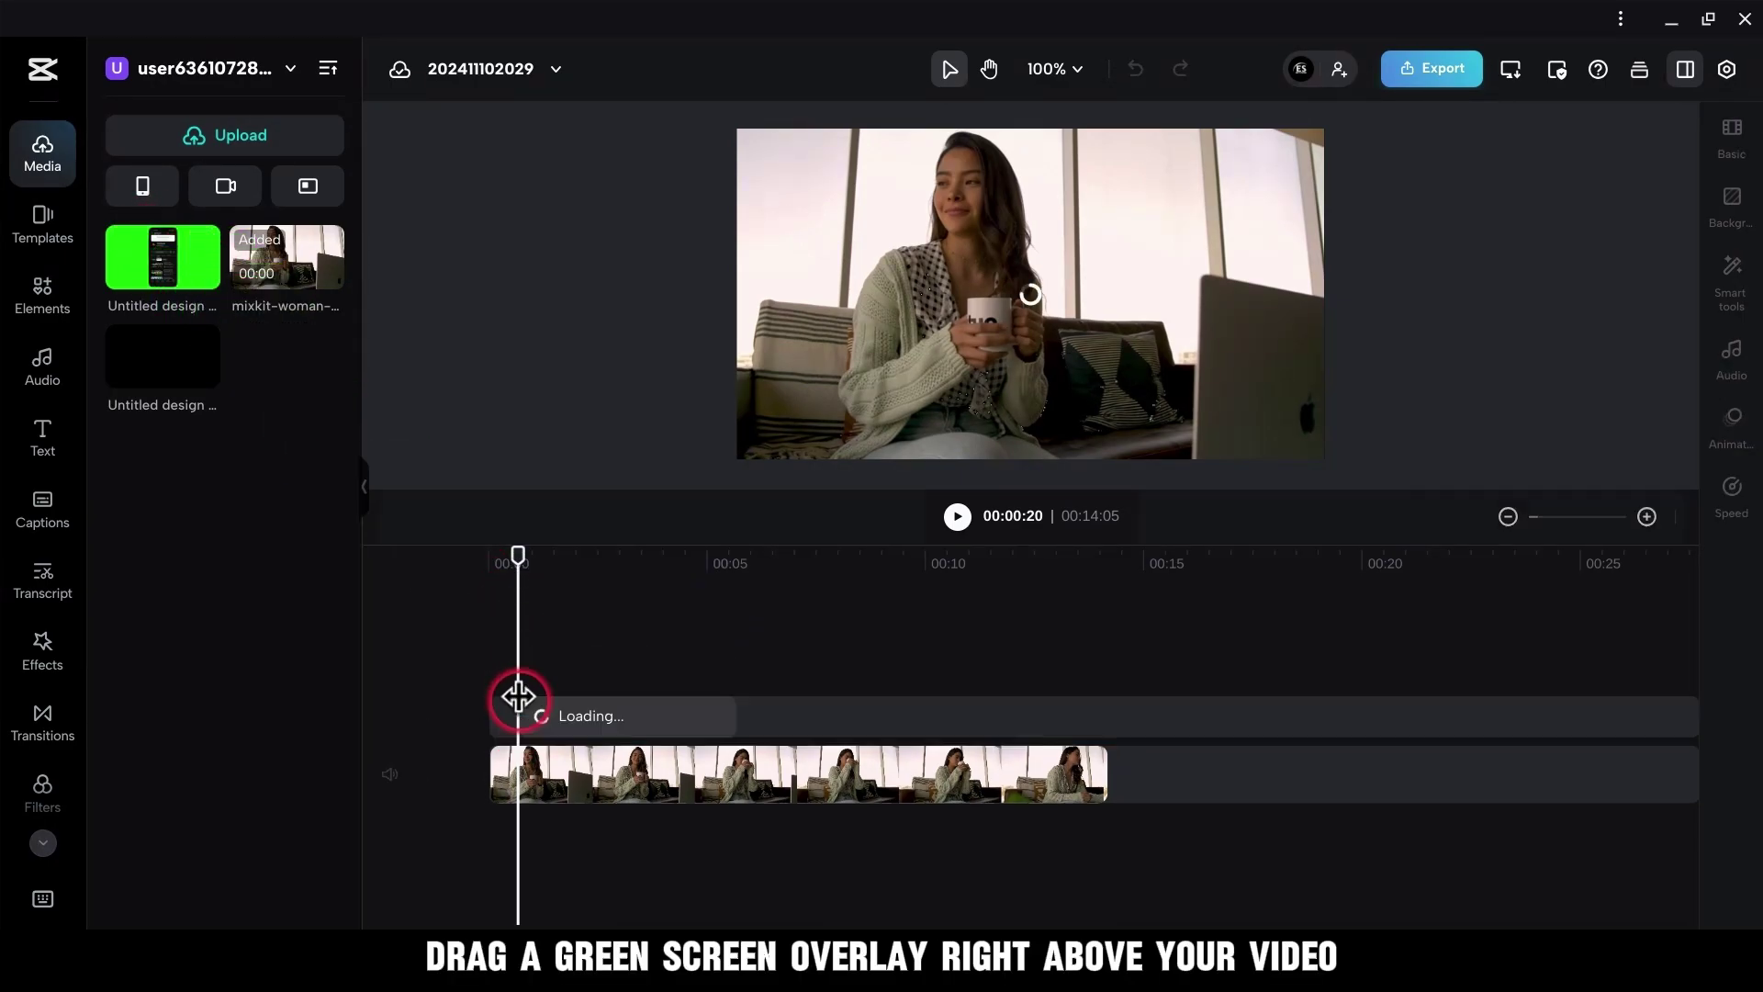
Drop the phone overlay and key out its green background with Chroma key
click(653, 707)
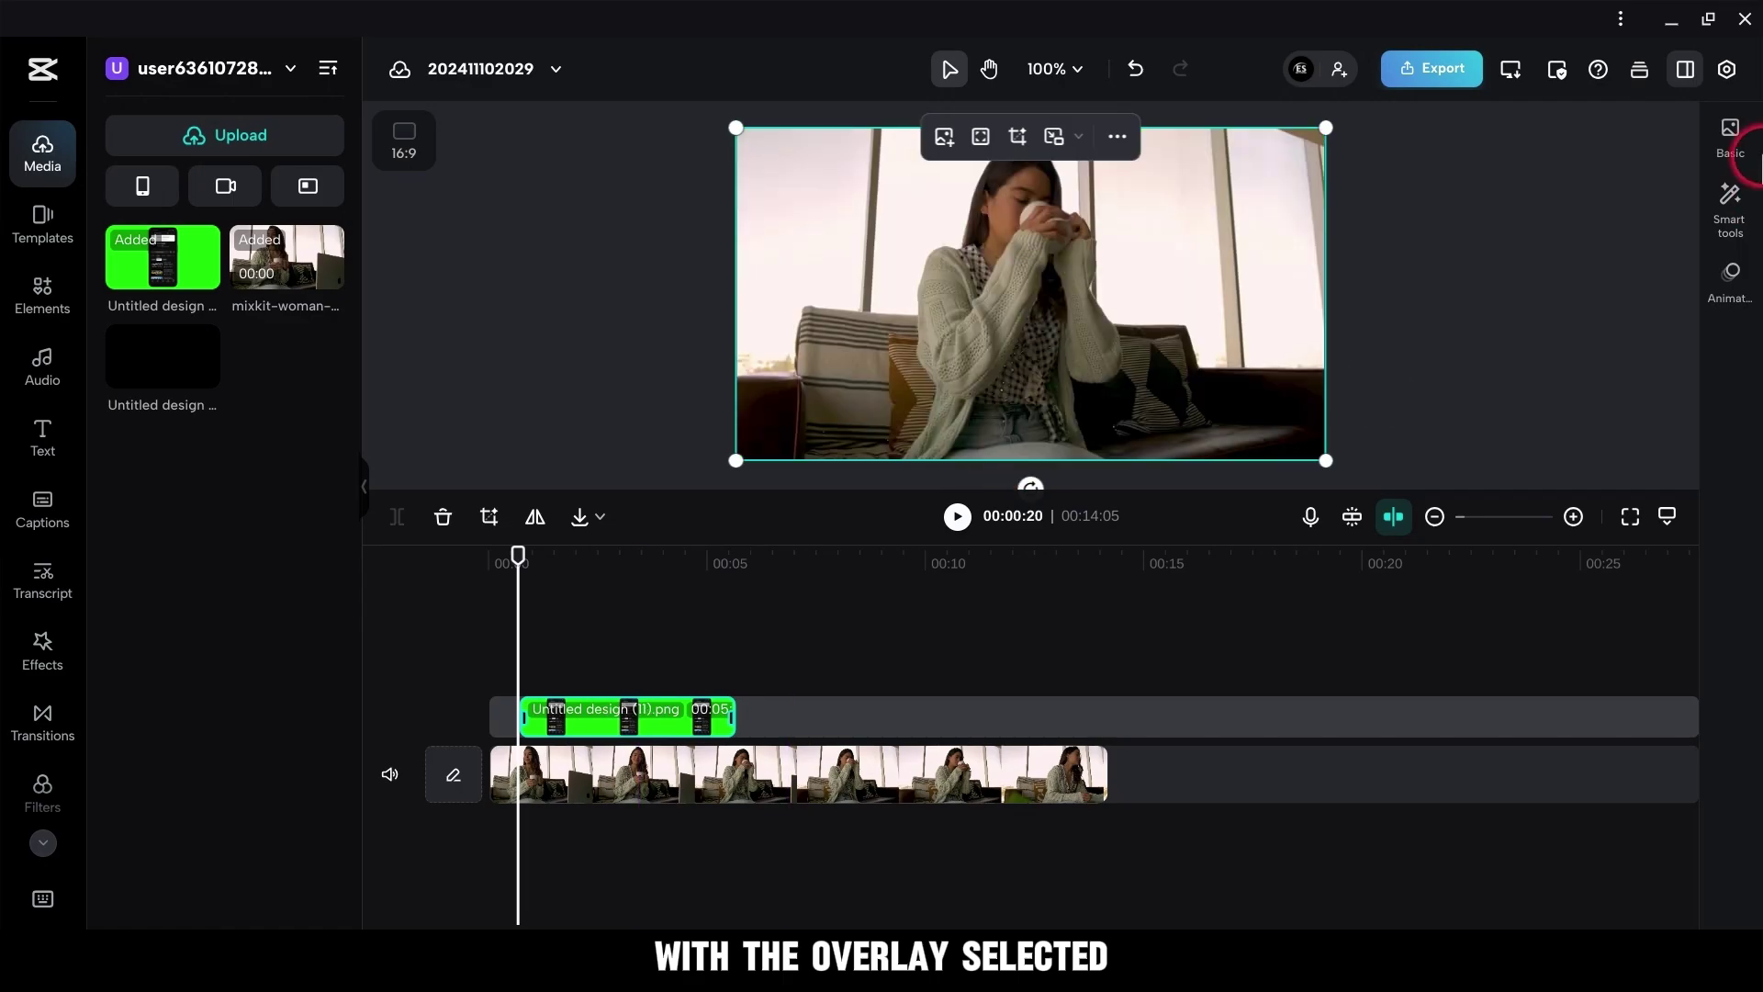
click(1730, 206)
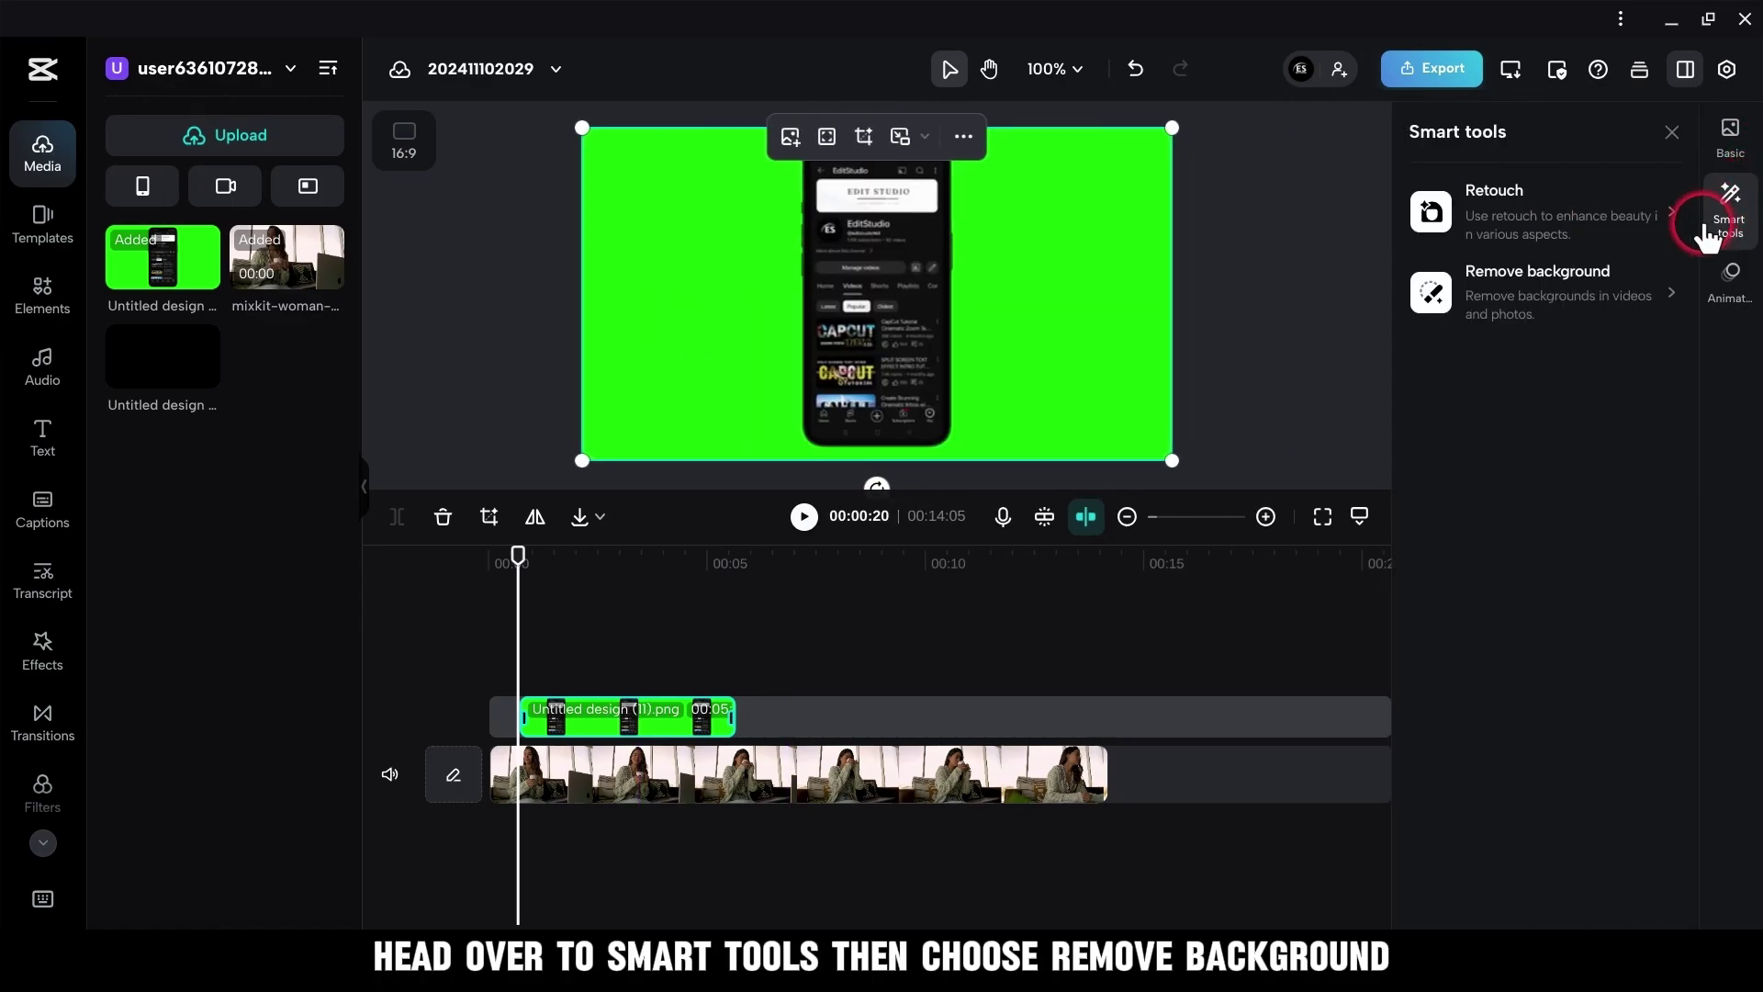
click(1671, 289)
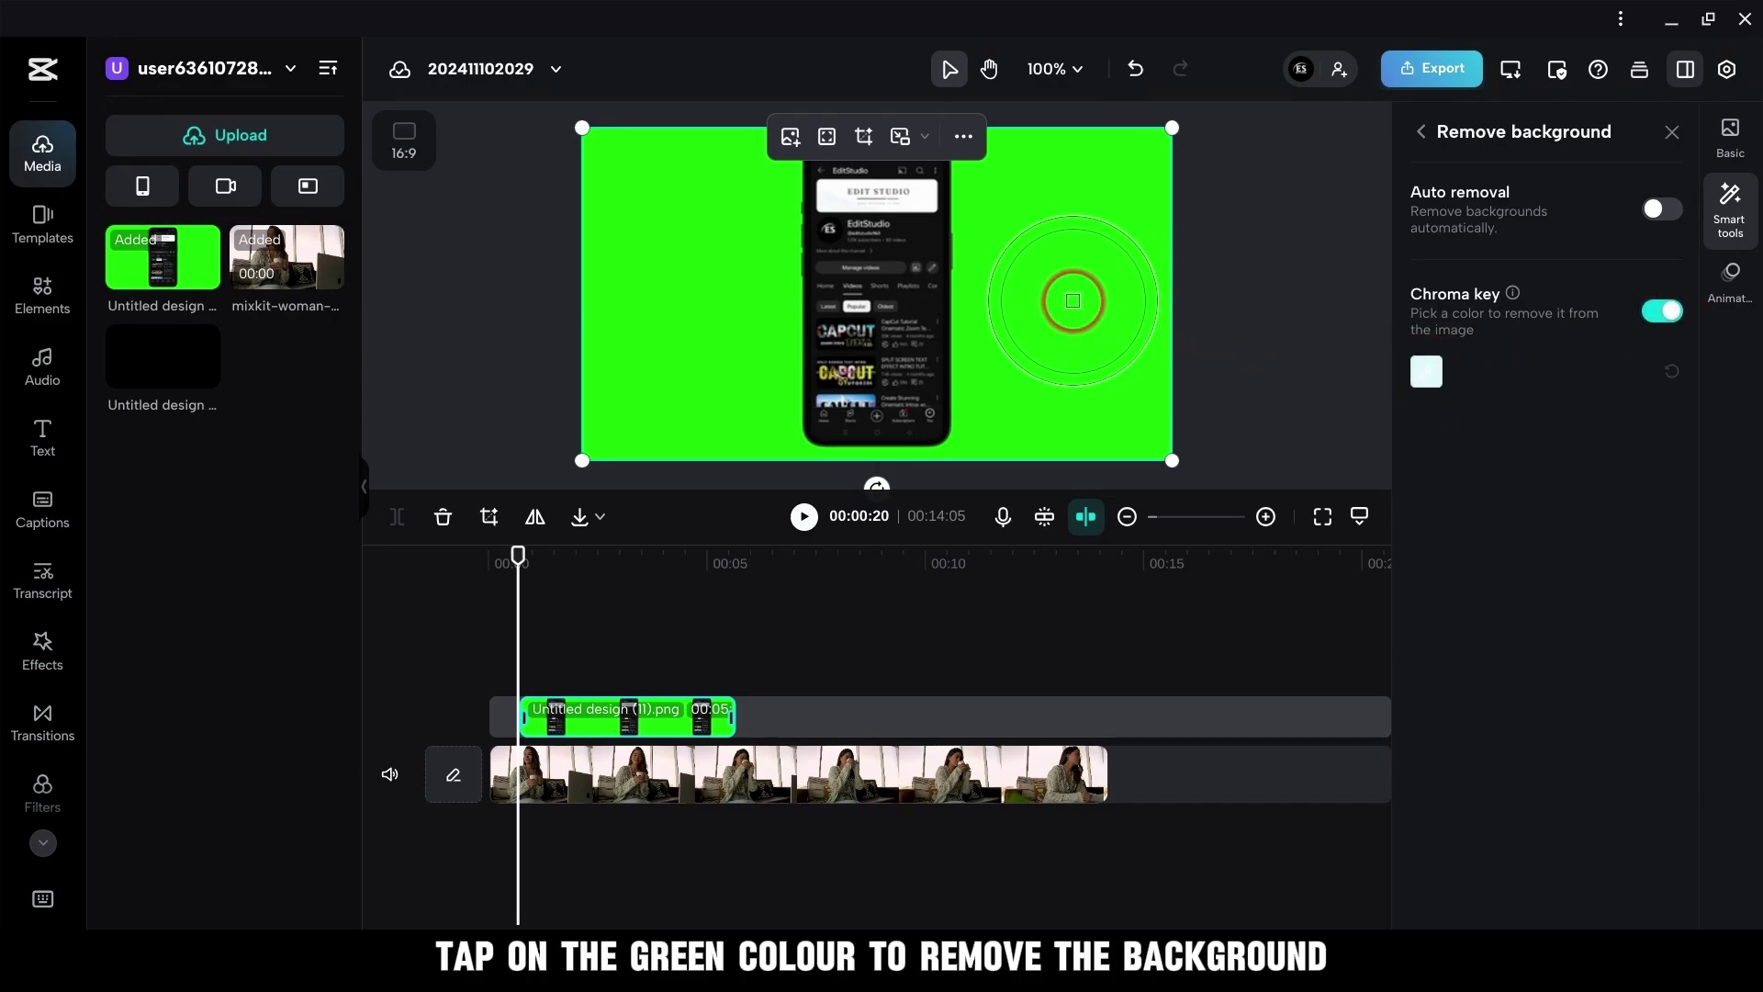
click(1073, 300)
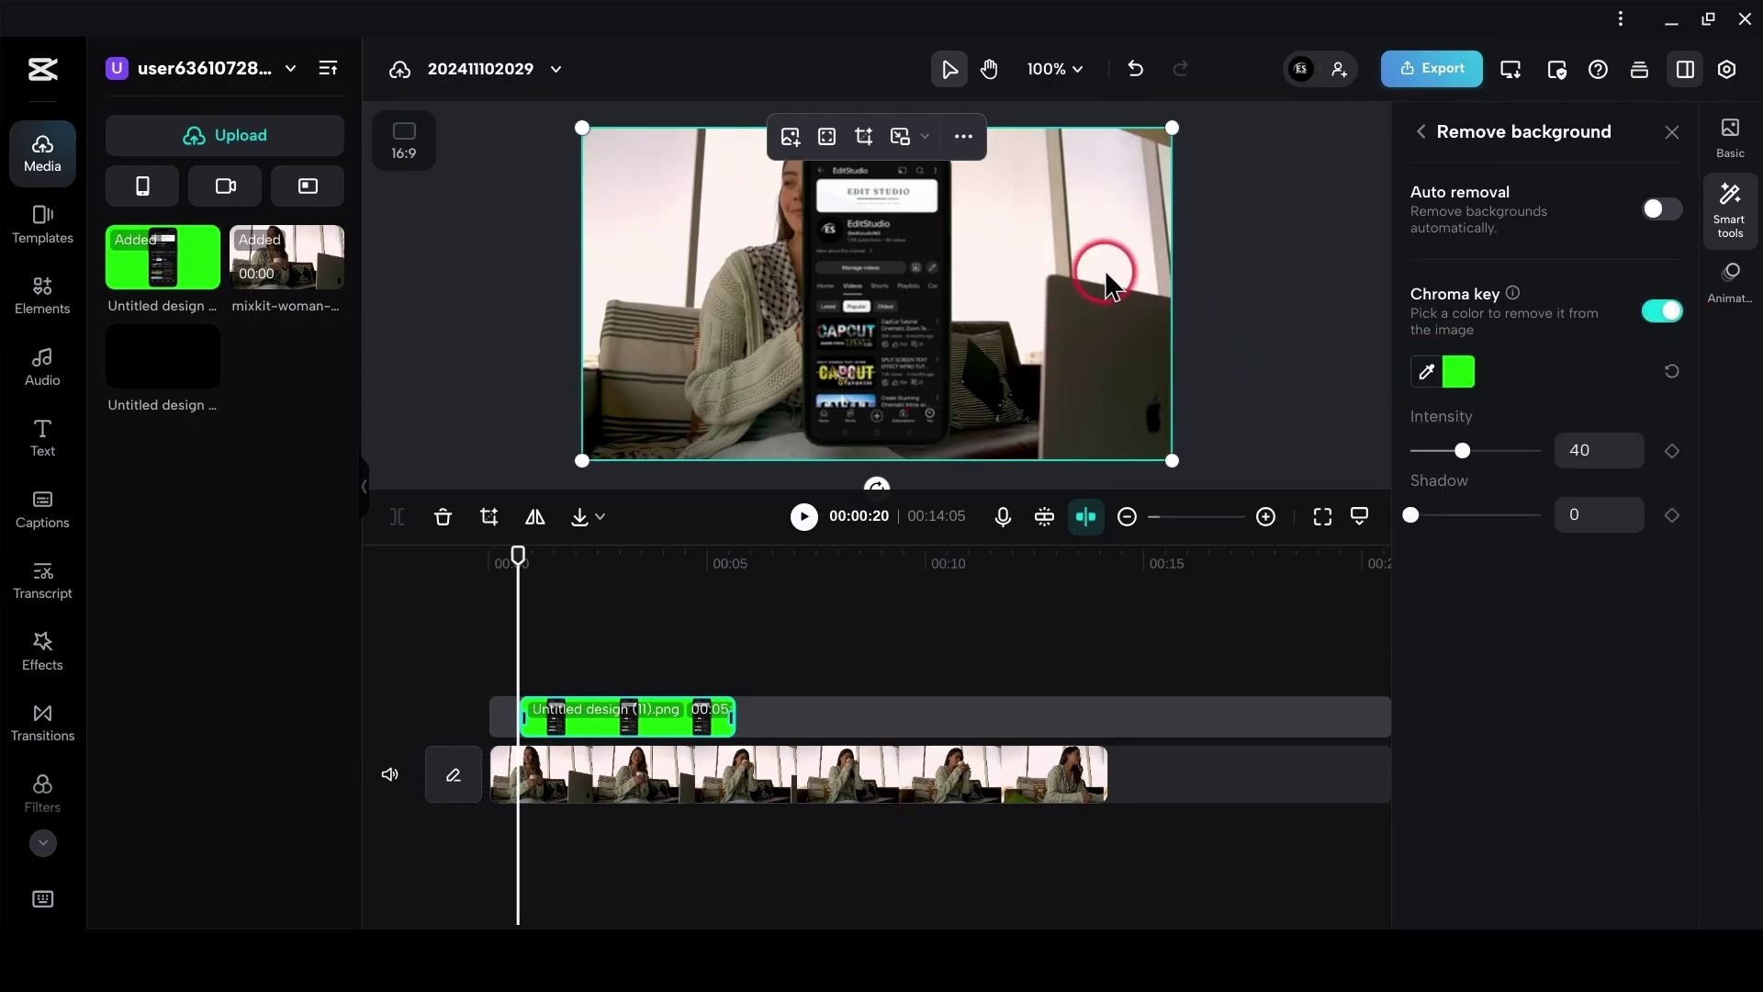
click(1670, 133)
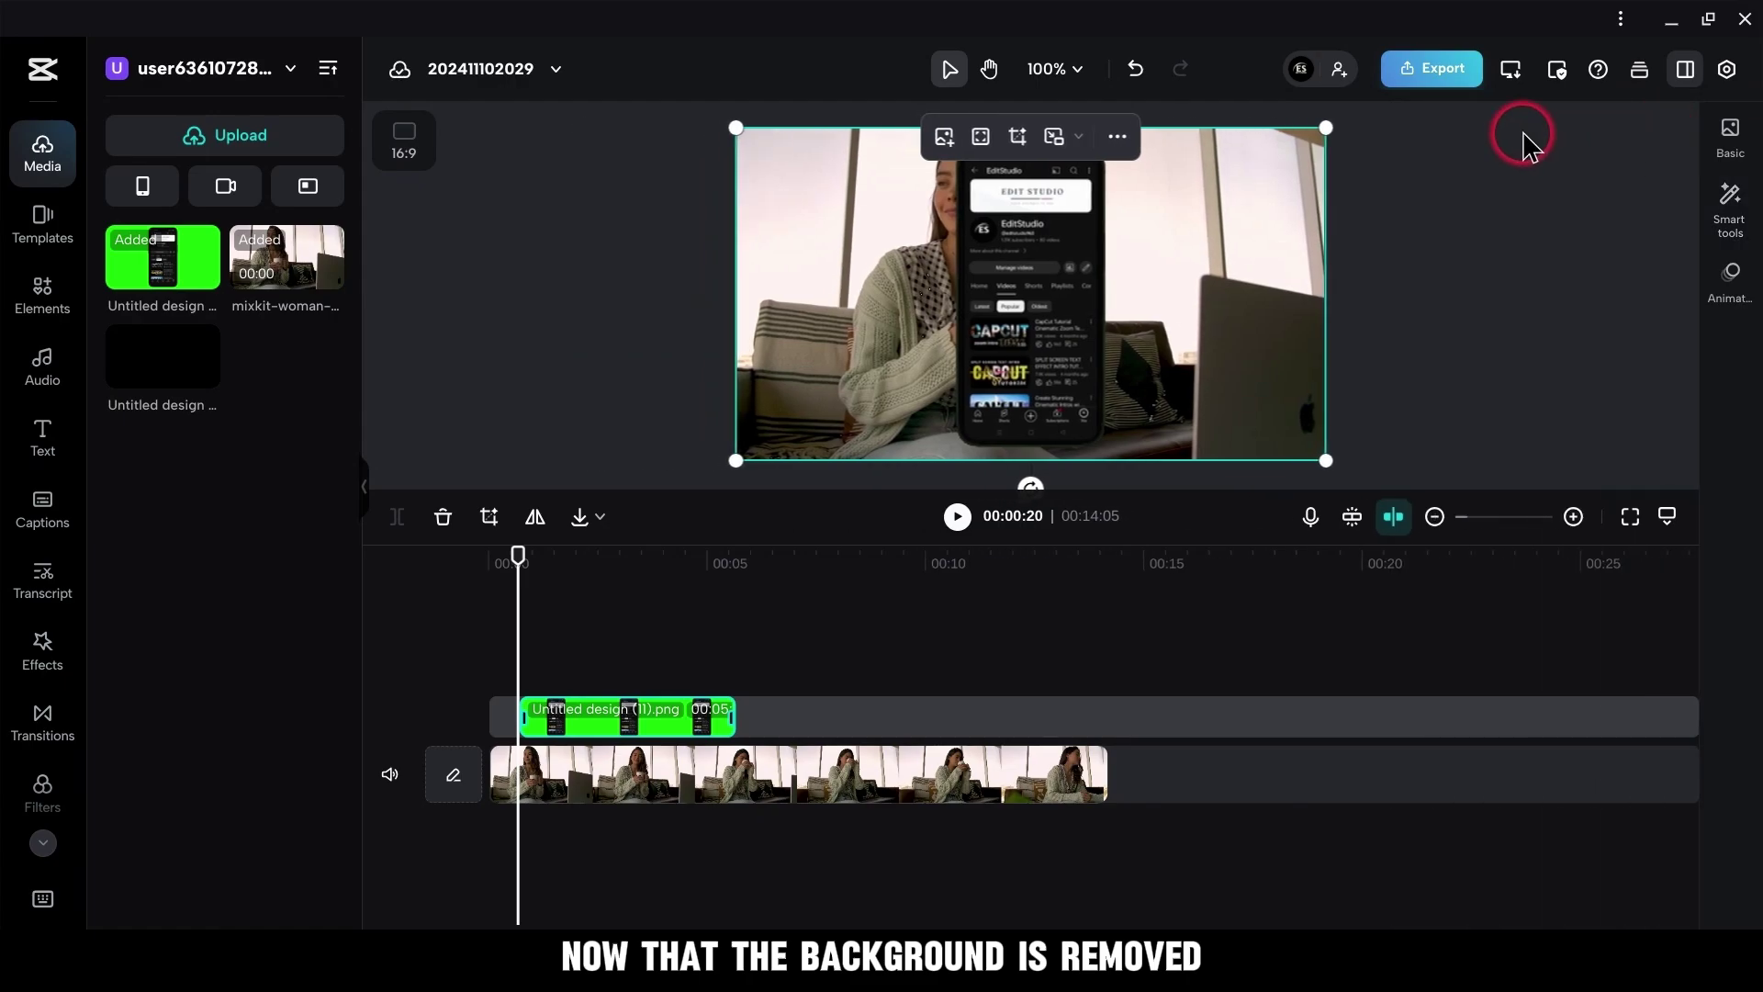
Shrink the phone overlay, move it to the left, and give it a Slide Down out animation
drag(1322, 127, 1254, 152)
drag(1114, 256, 975, 251)
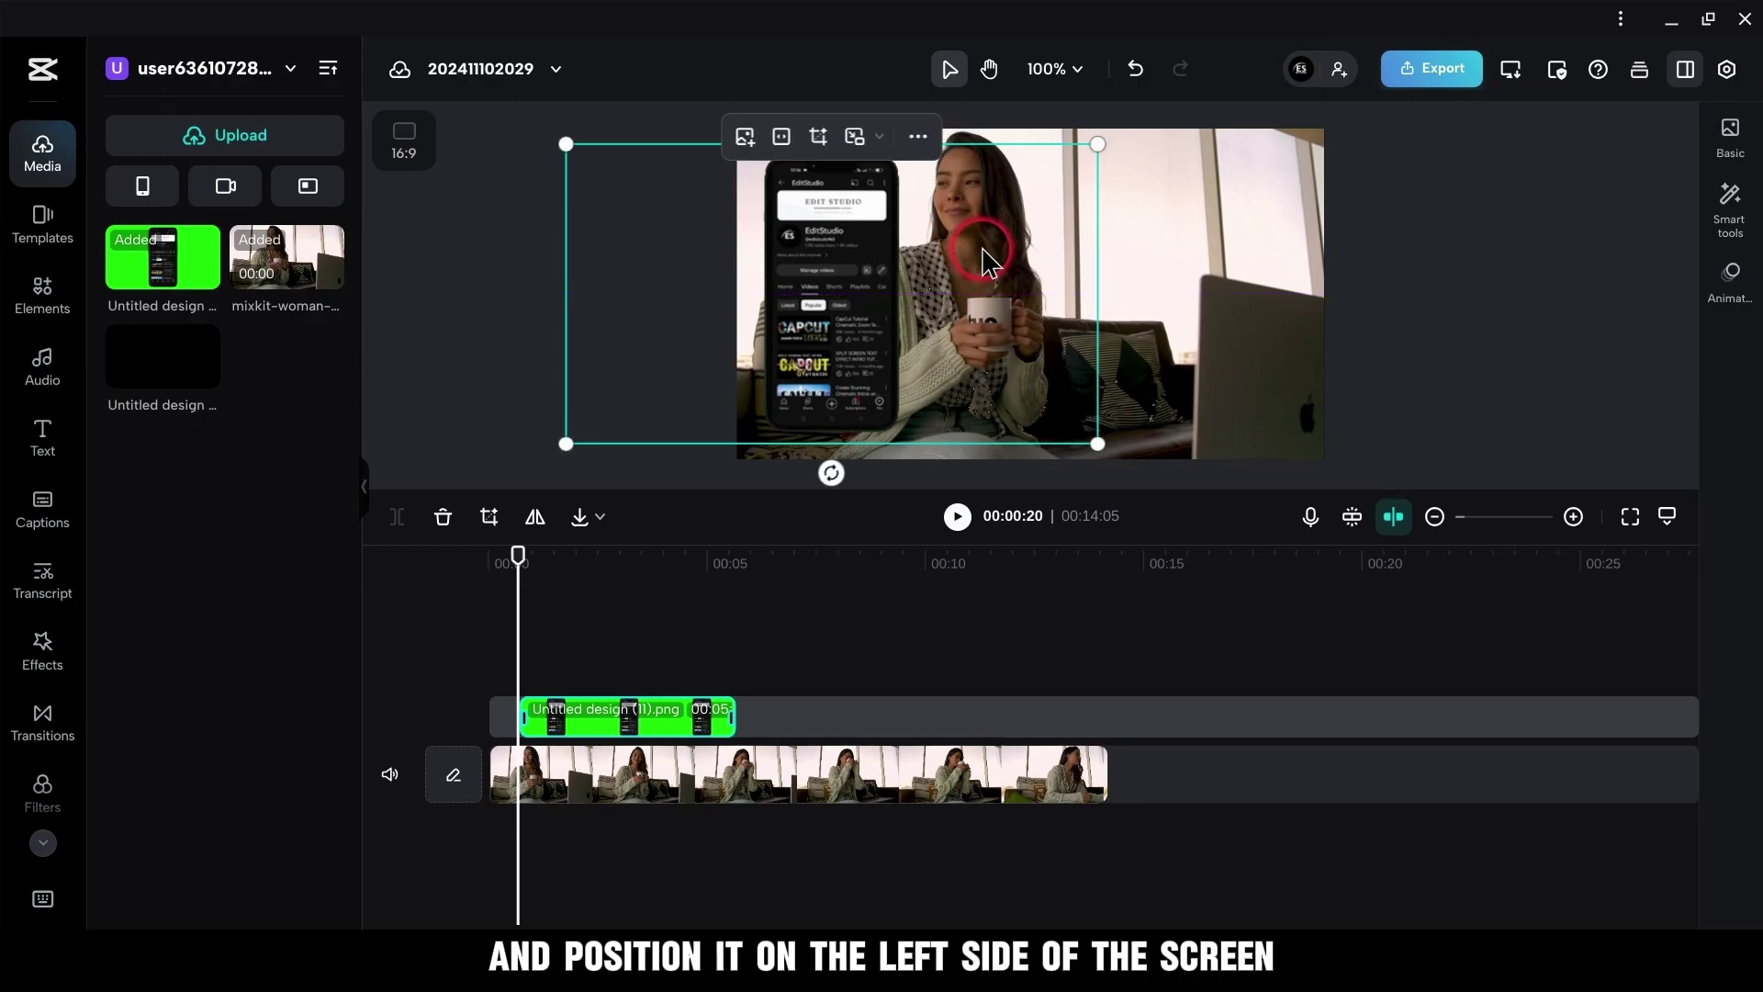
click(1731, 280)
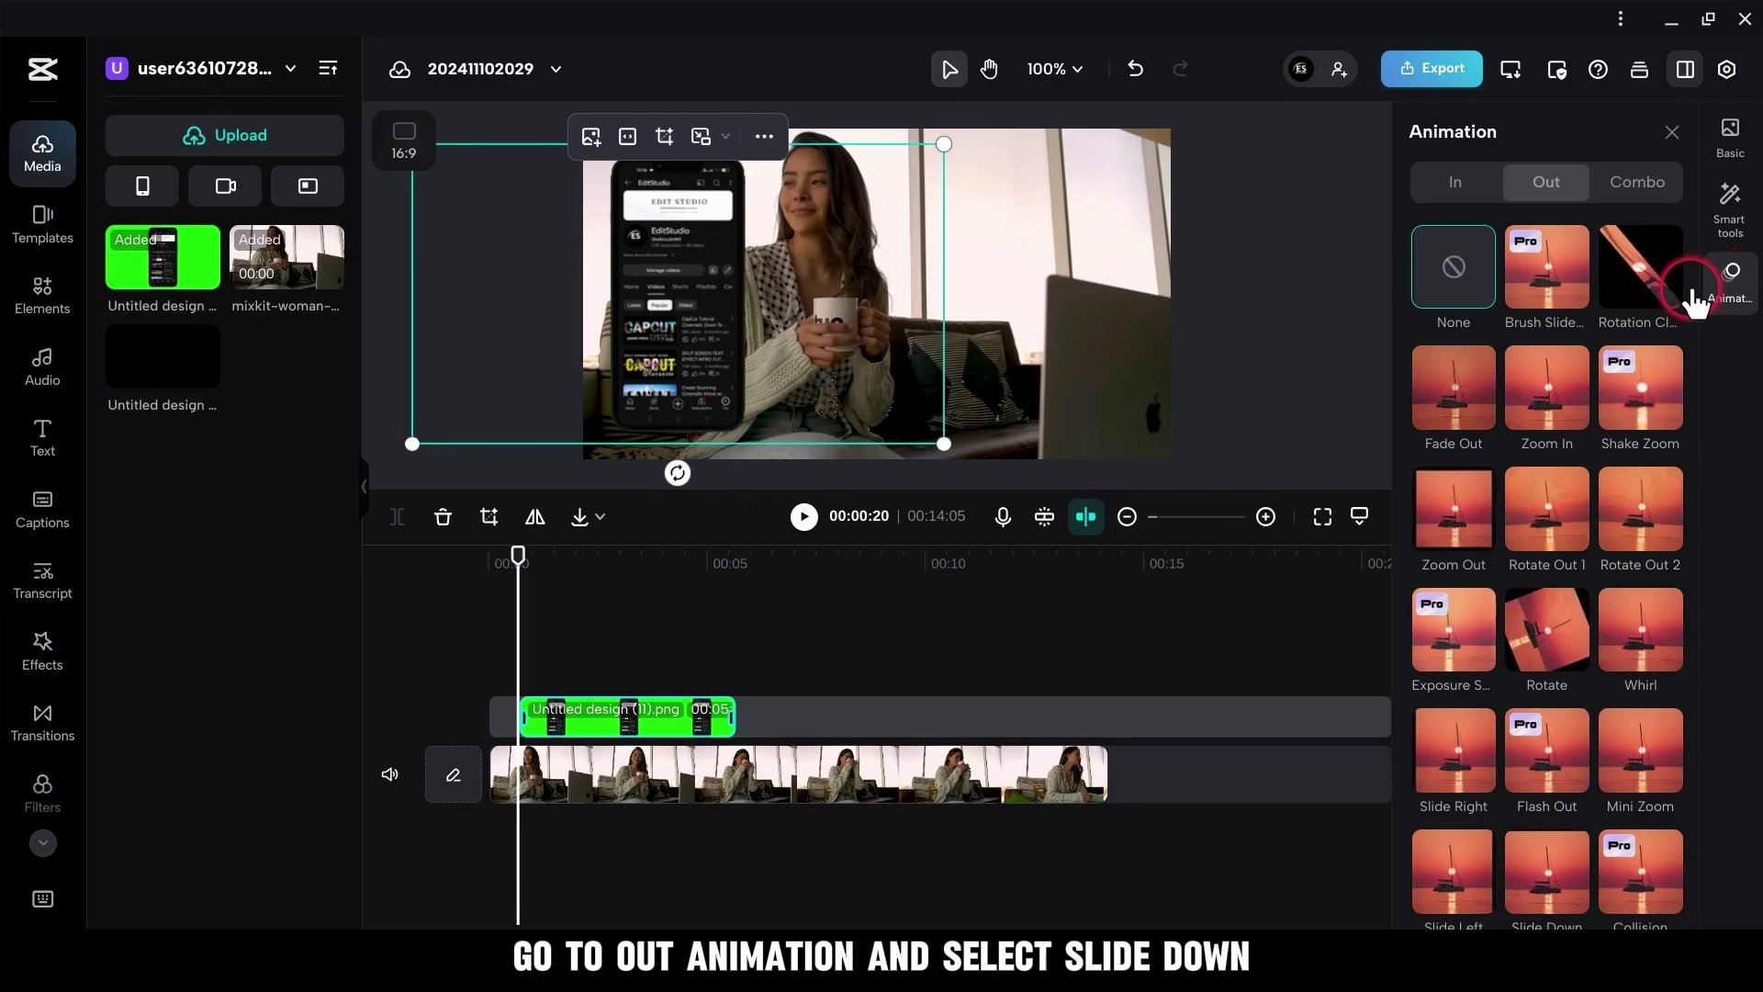
scroll(1616, 438, down, 1)
scroll(1616, 438, down, 1)
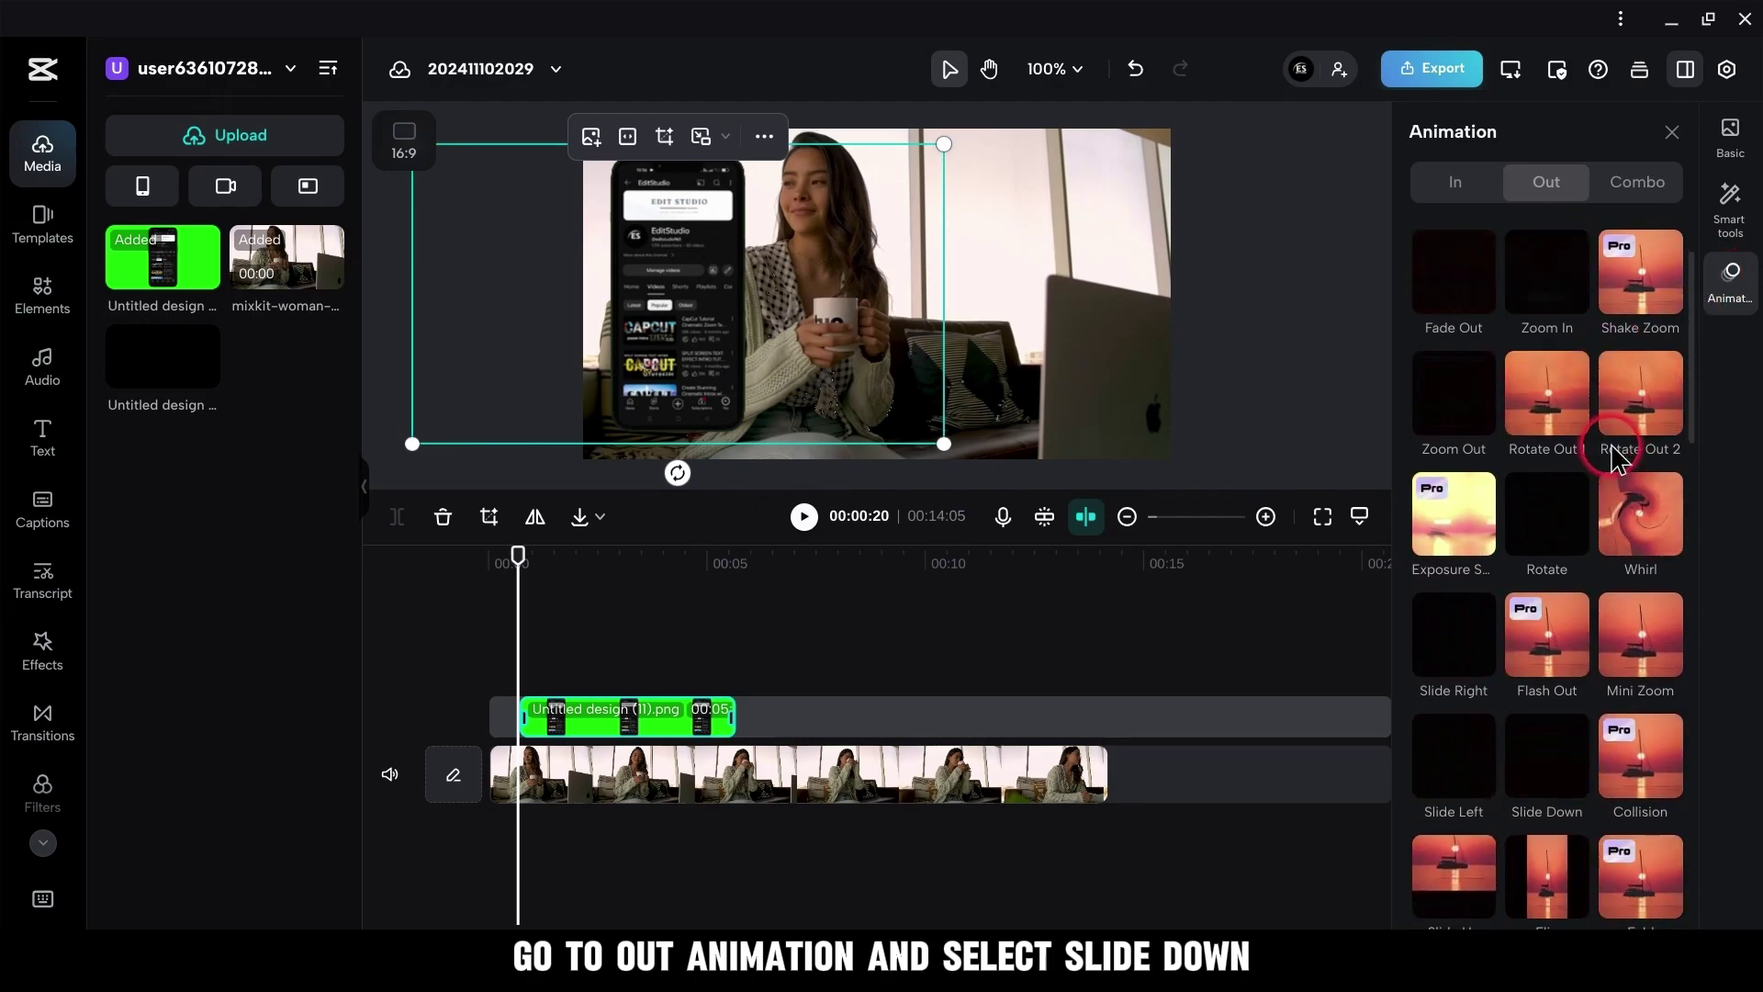
click(1542, 781)
Give the phone overlay a Slide Up in animation
click(1454, 180)
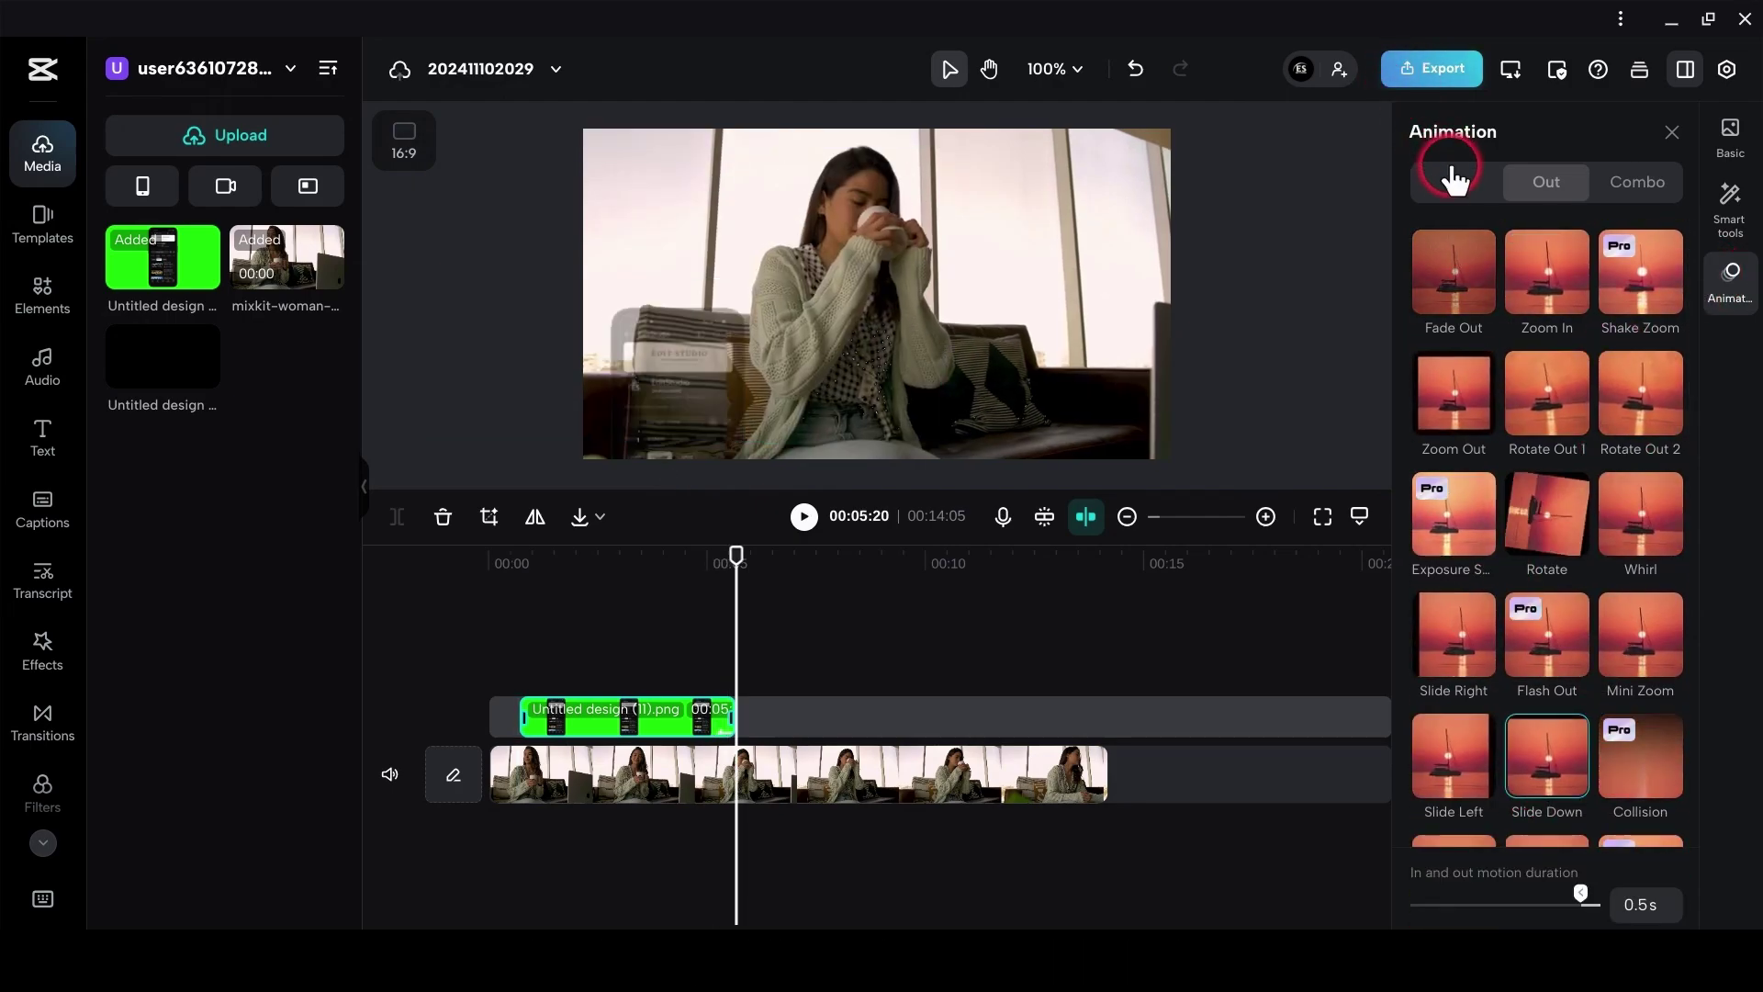
scroll(1534, 528, down, 3)
click(1534, 530)
scroll(1524, 551, down, 3)
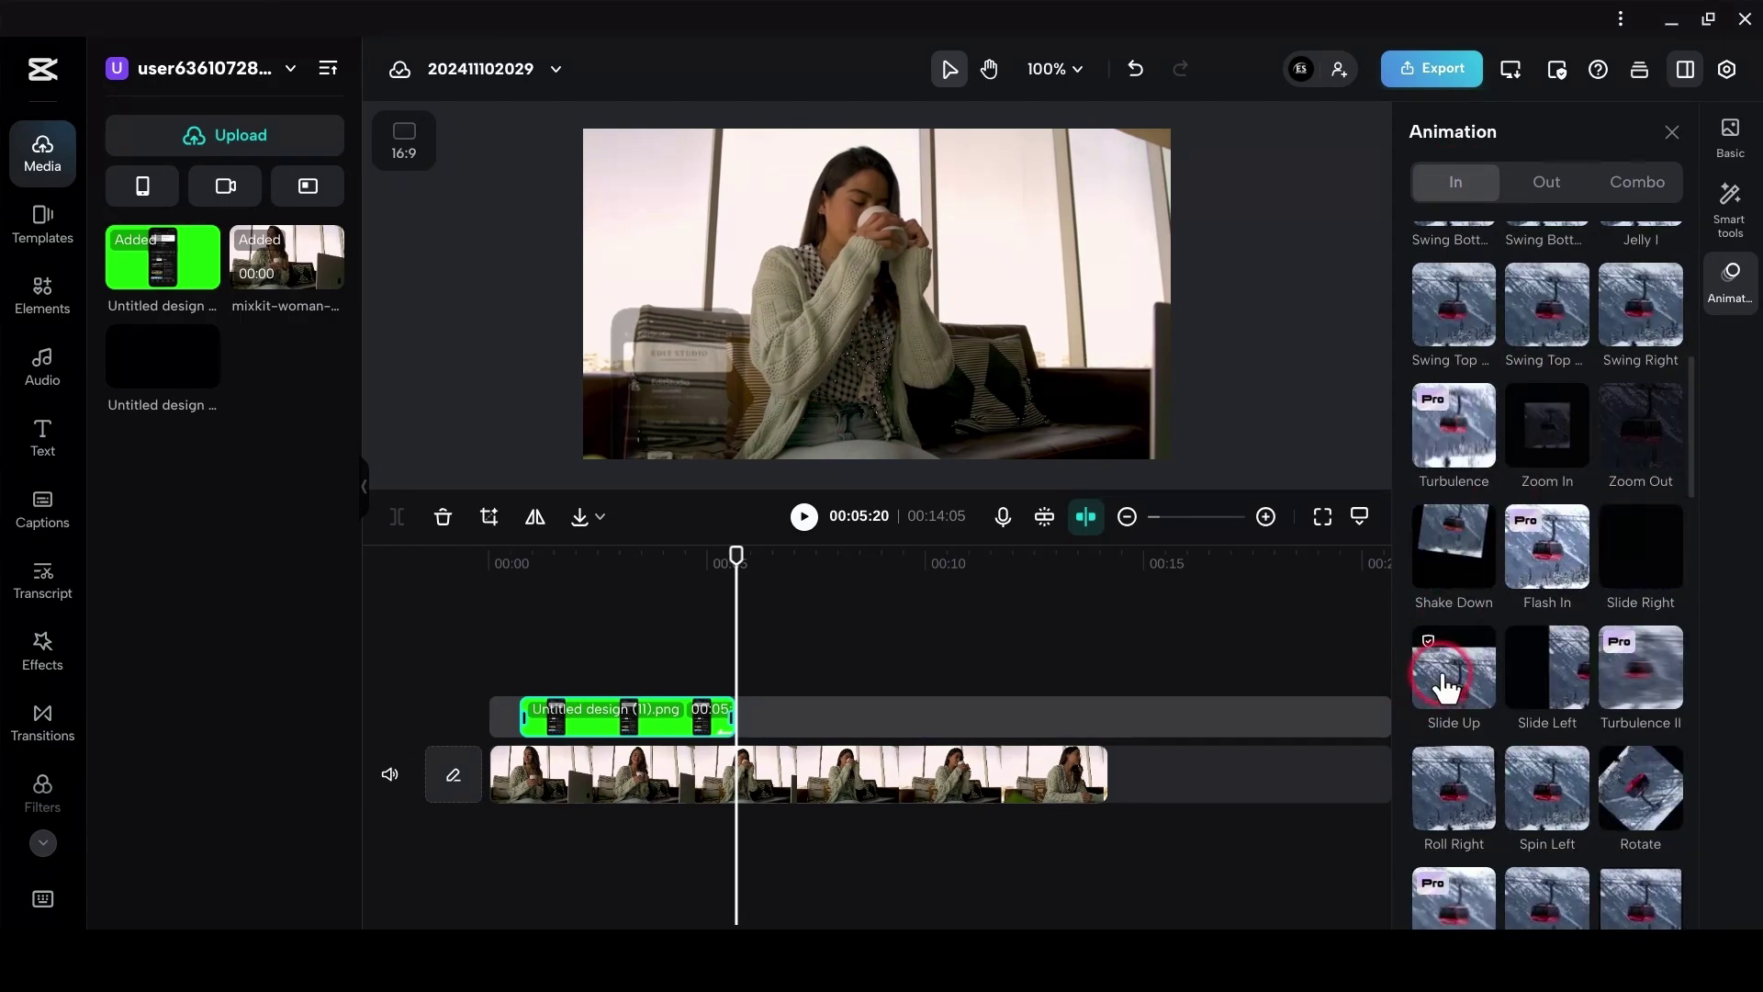
click(1446, 684)
click(1669, 133)
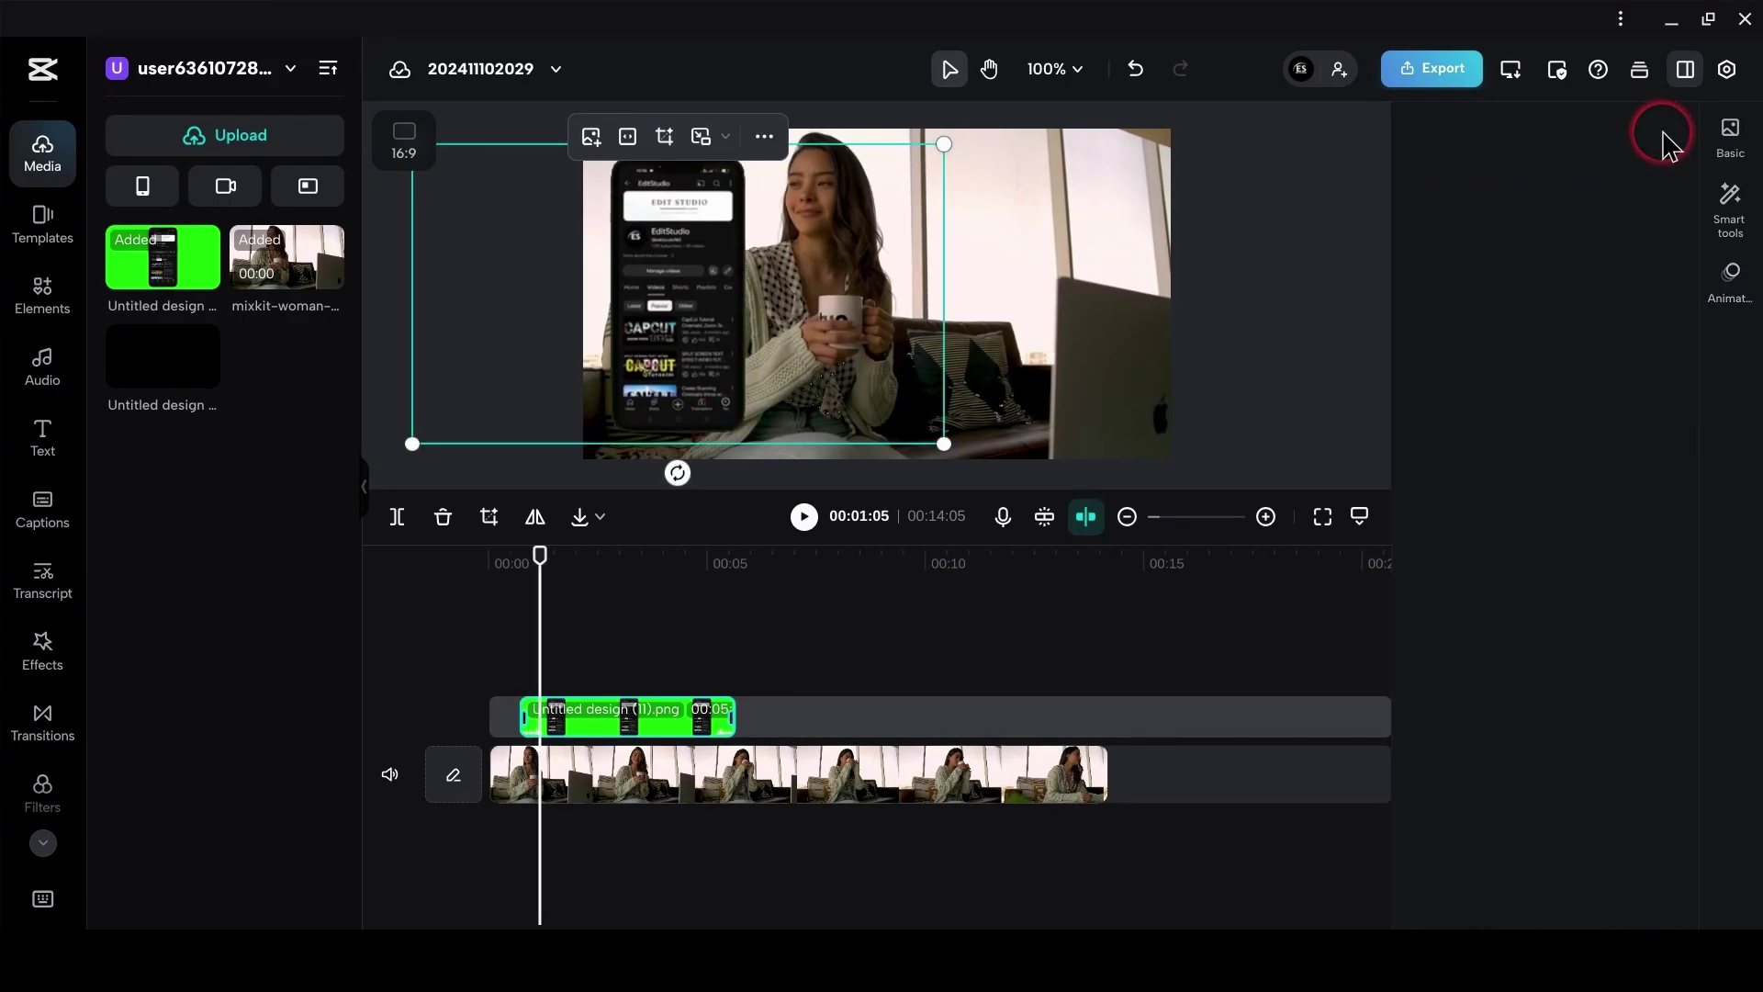
Zoom in the timeline and drag the black PNG onto a track above the phone overlay
click(1573, 517)
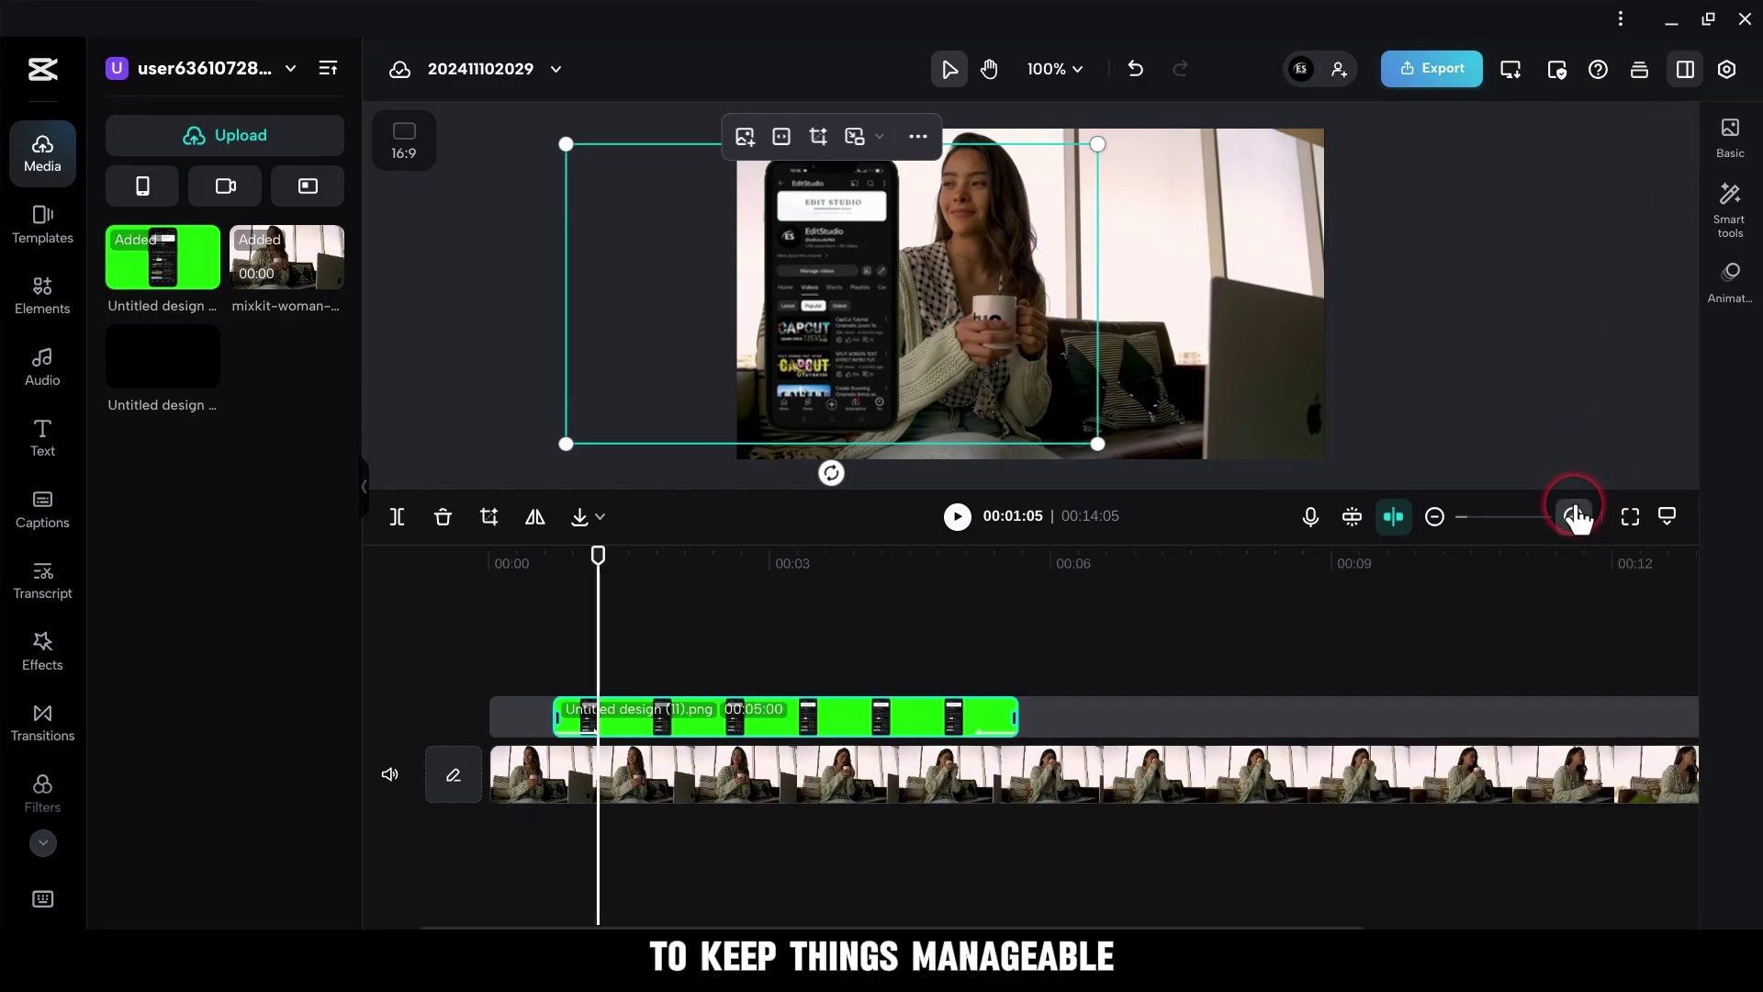
click(1575, 516)
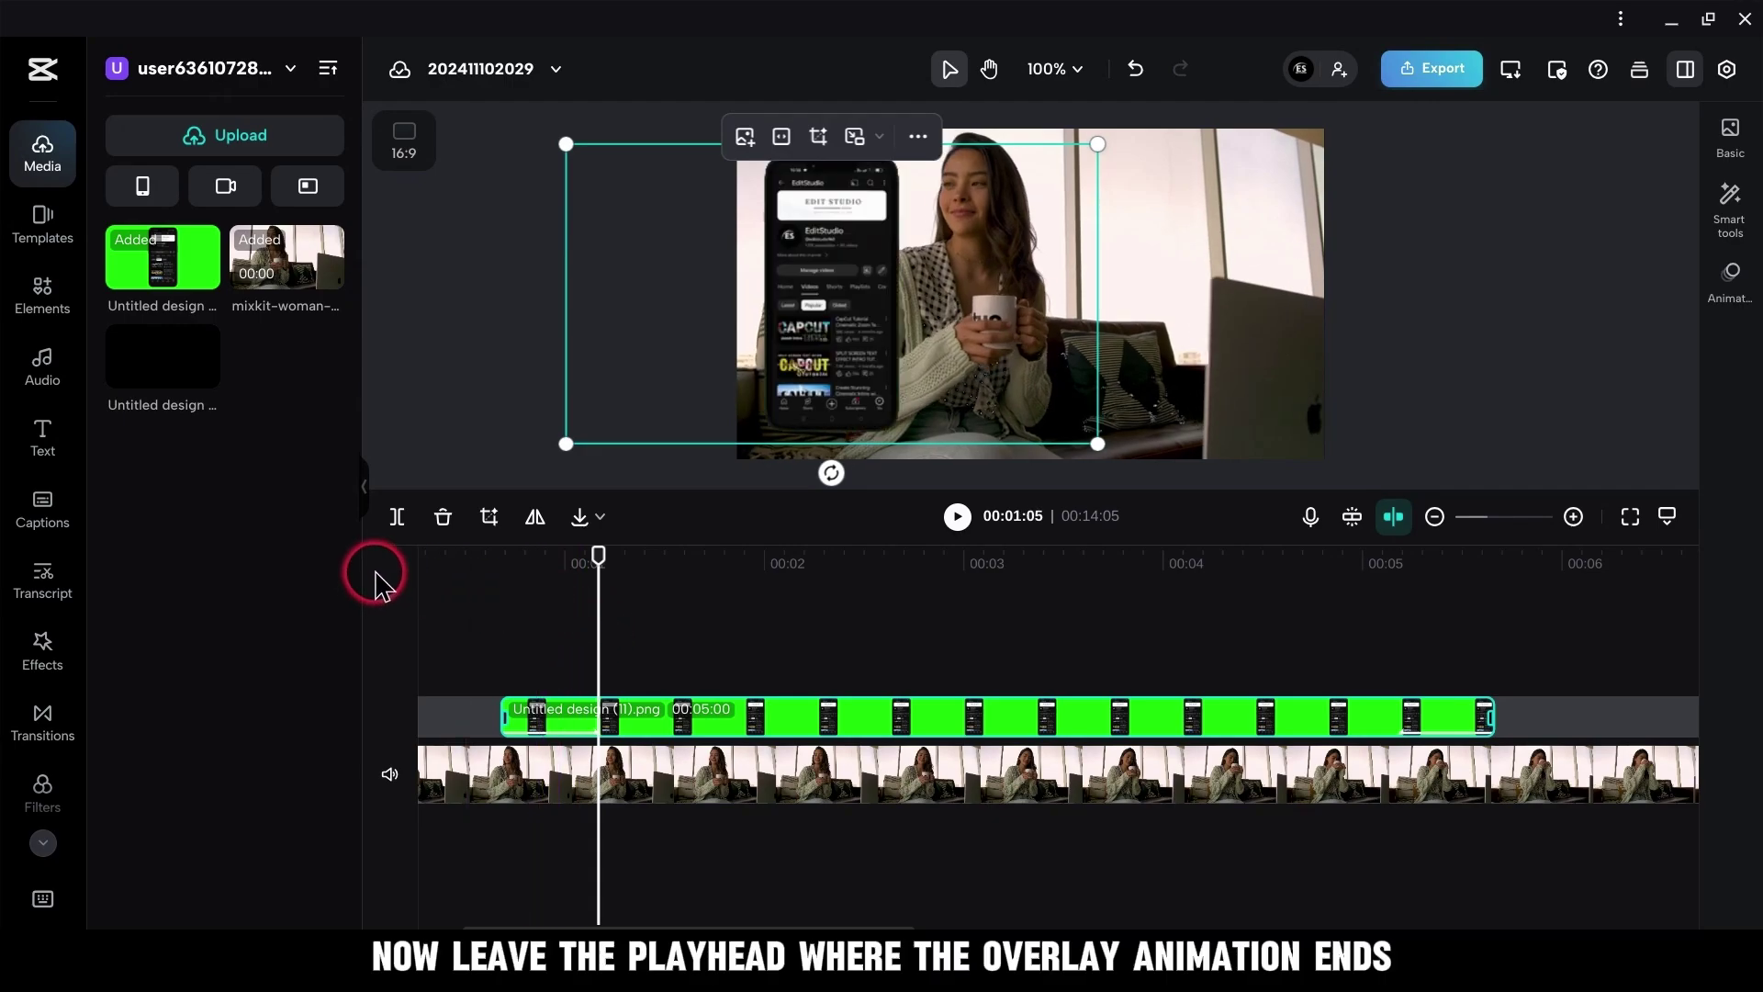
drag(174, 362, 598, 680)
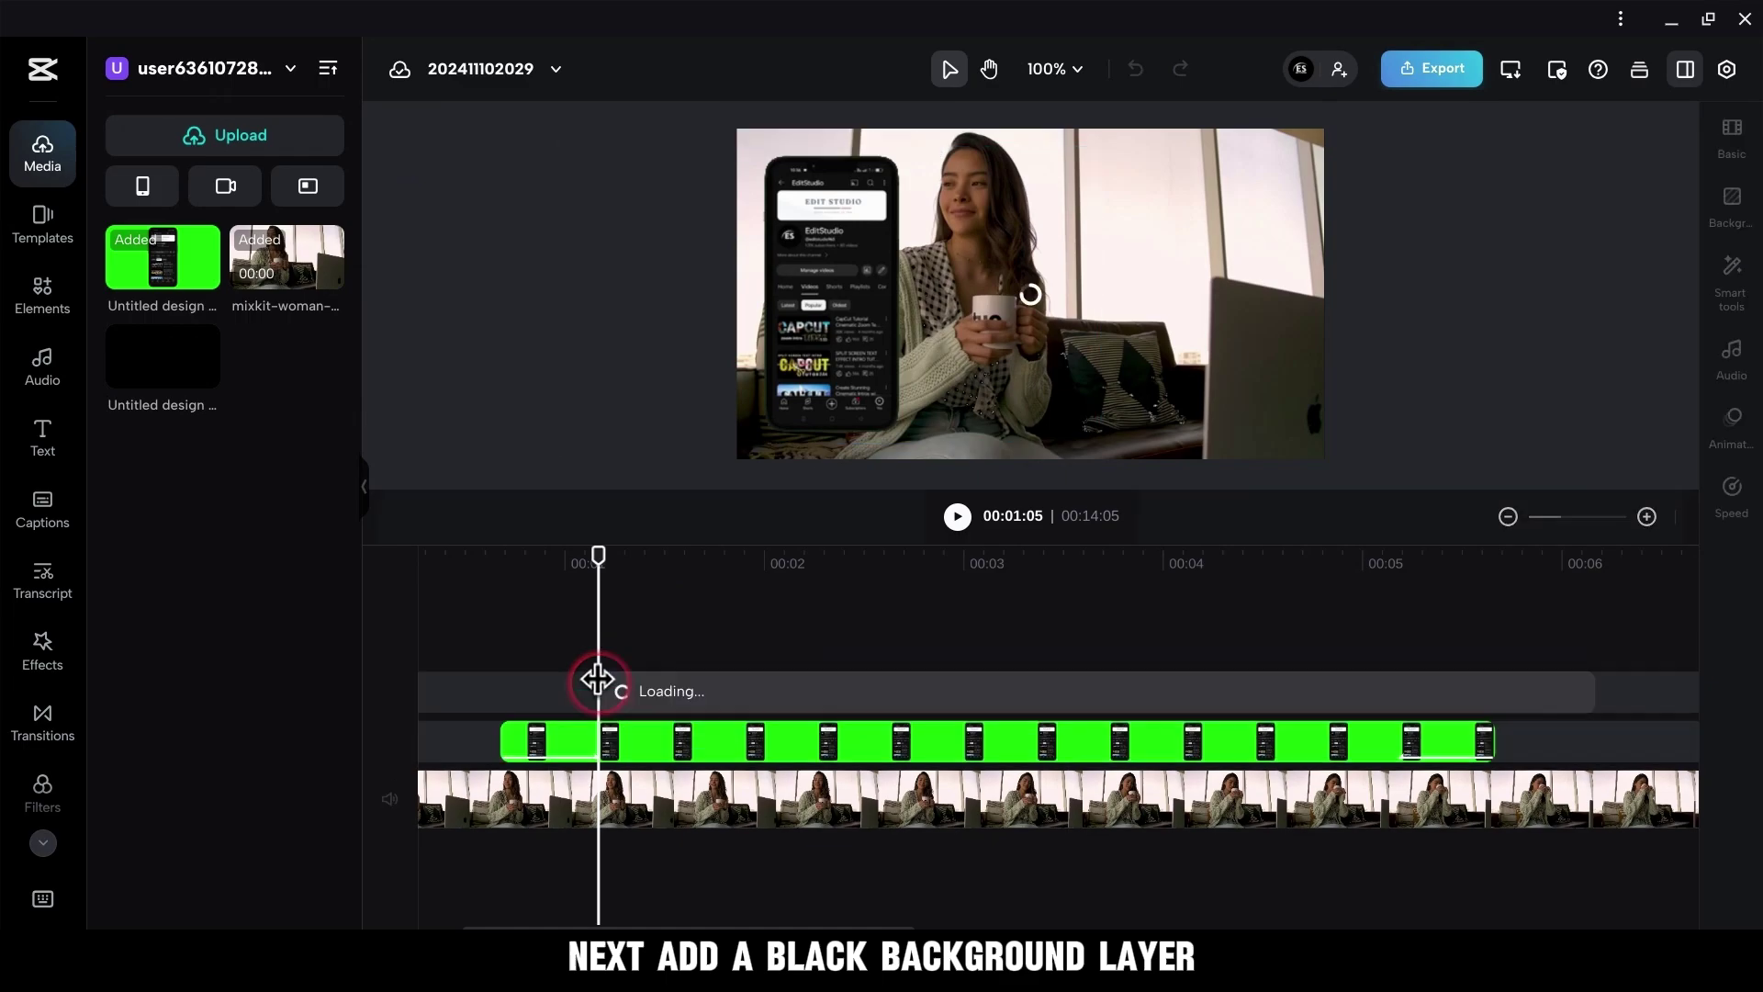
Trim the black layer to end with the phone overlay and give it Fade Out and Fade In animations
drag(1590, 693, 1502, 718)
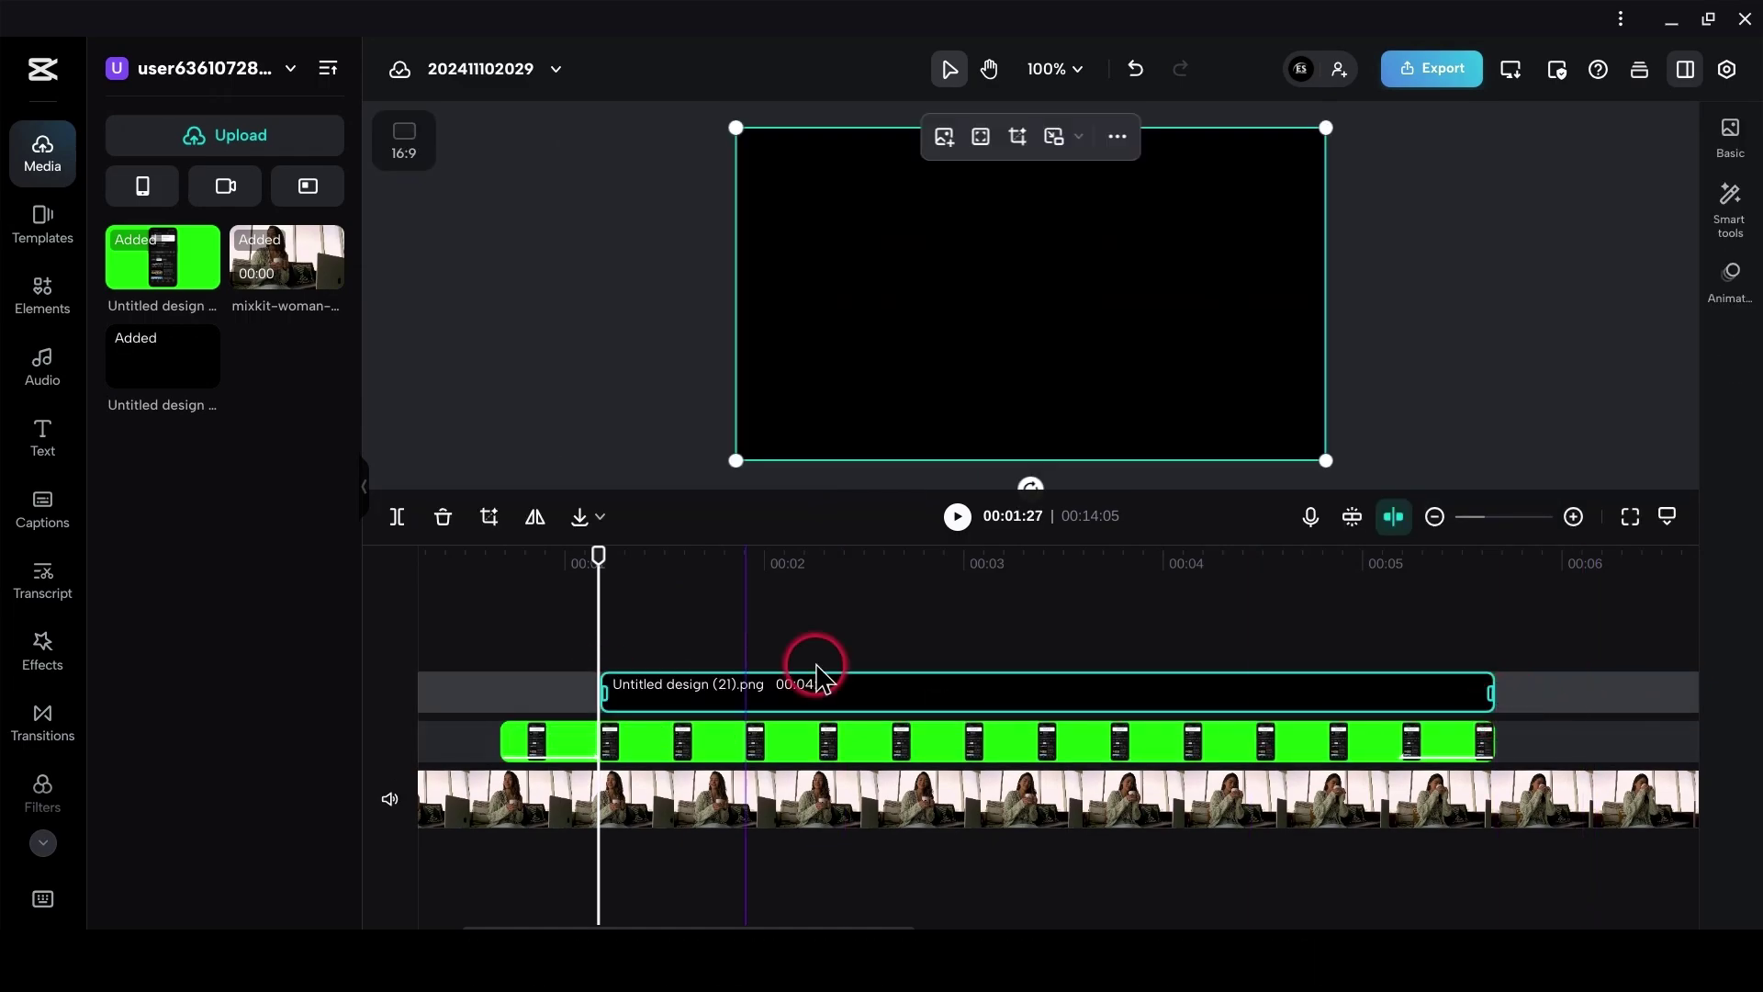
click(1733, 280)
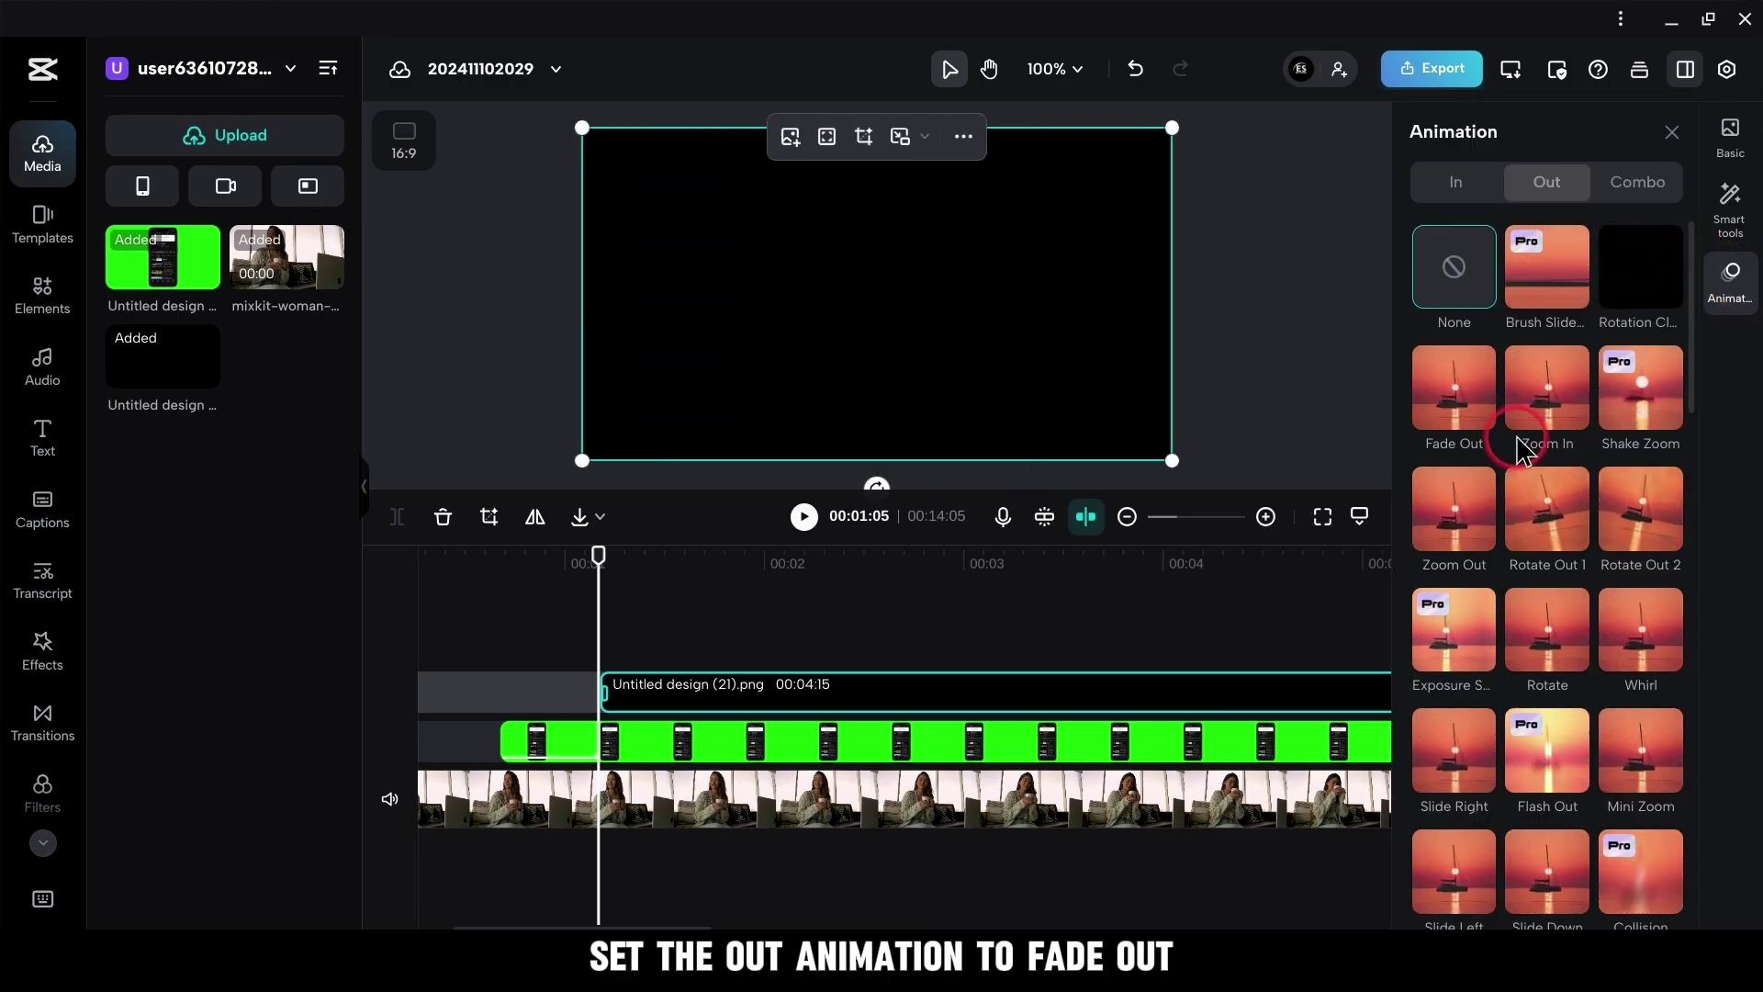
click(1449, 399)
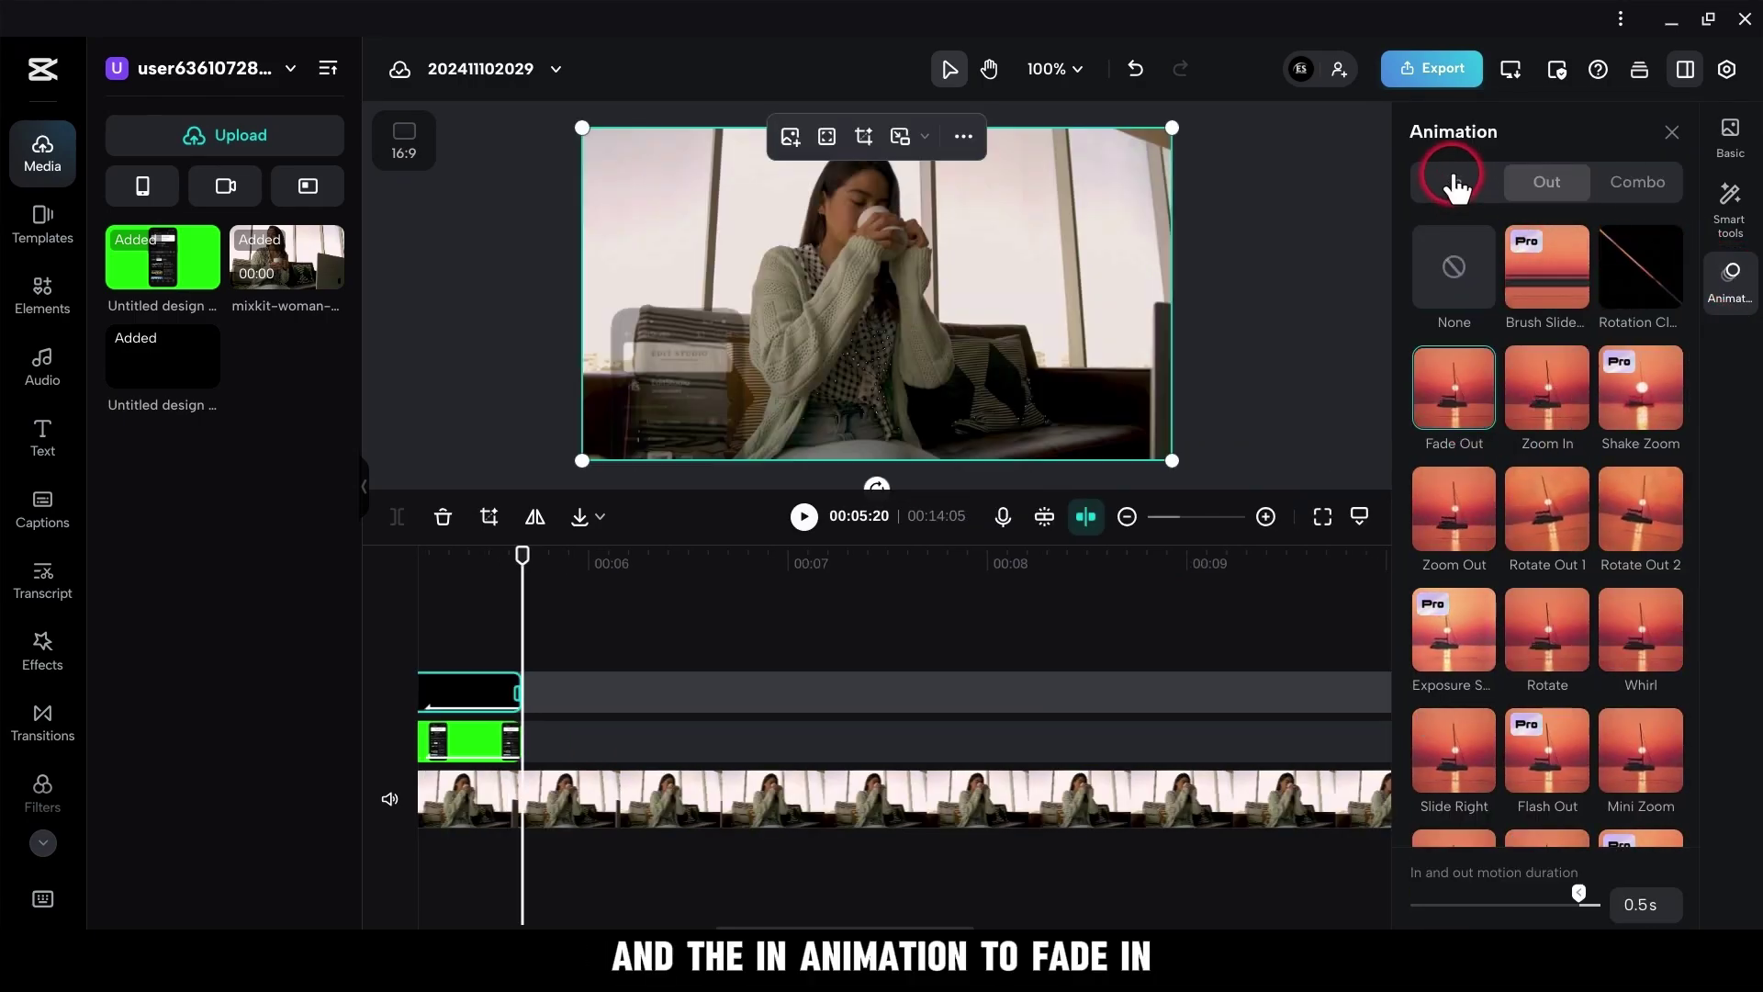
click(1452, 180)
click(1469, 404)
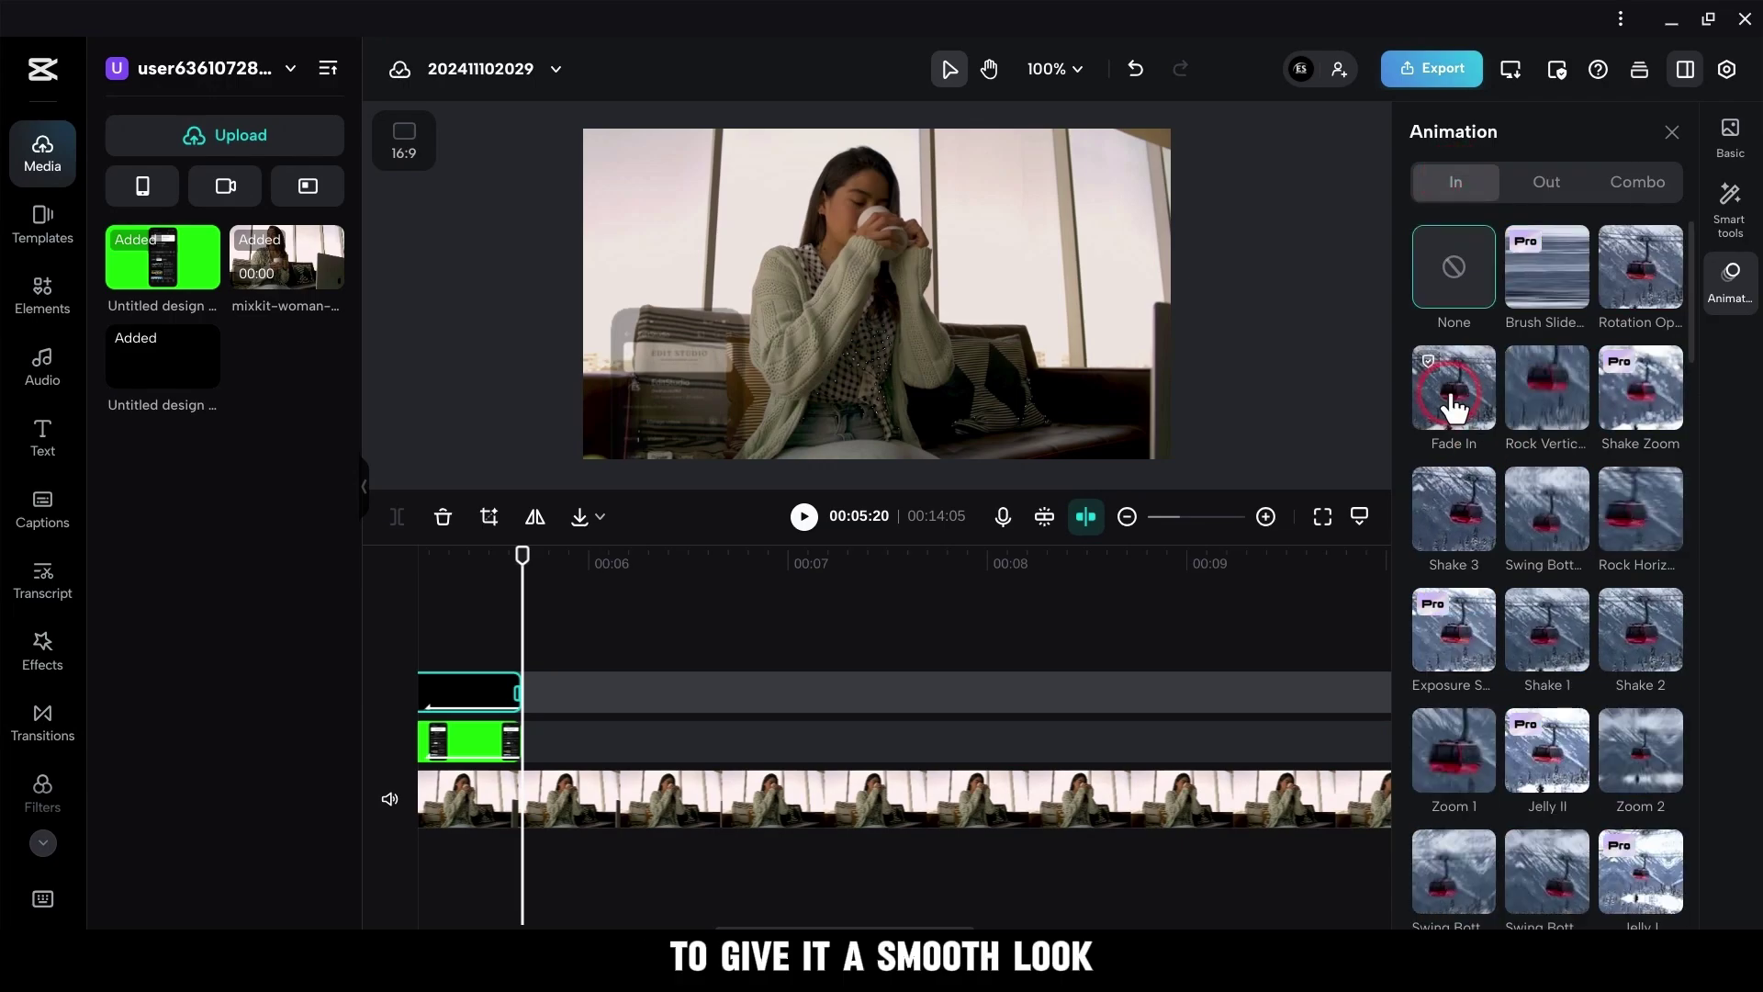
Give the black layer a Horizontal mask rotated to 90°, feather 100, shifted to the right side
click(1730, 136)
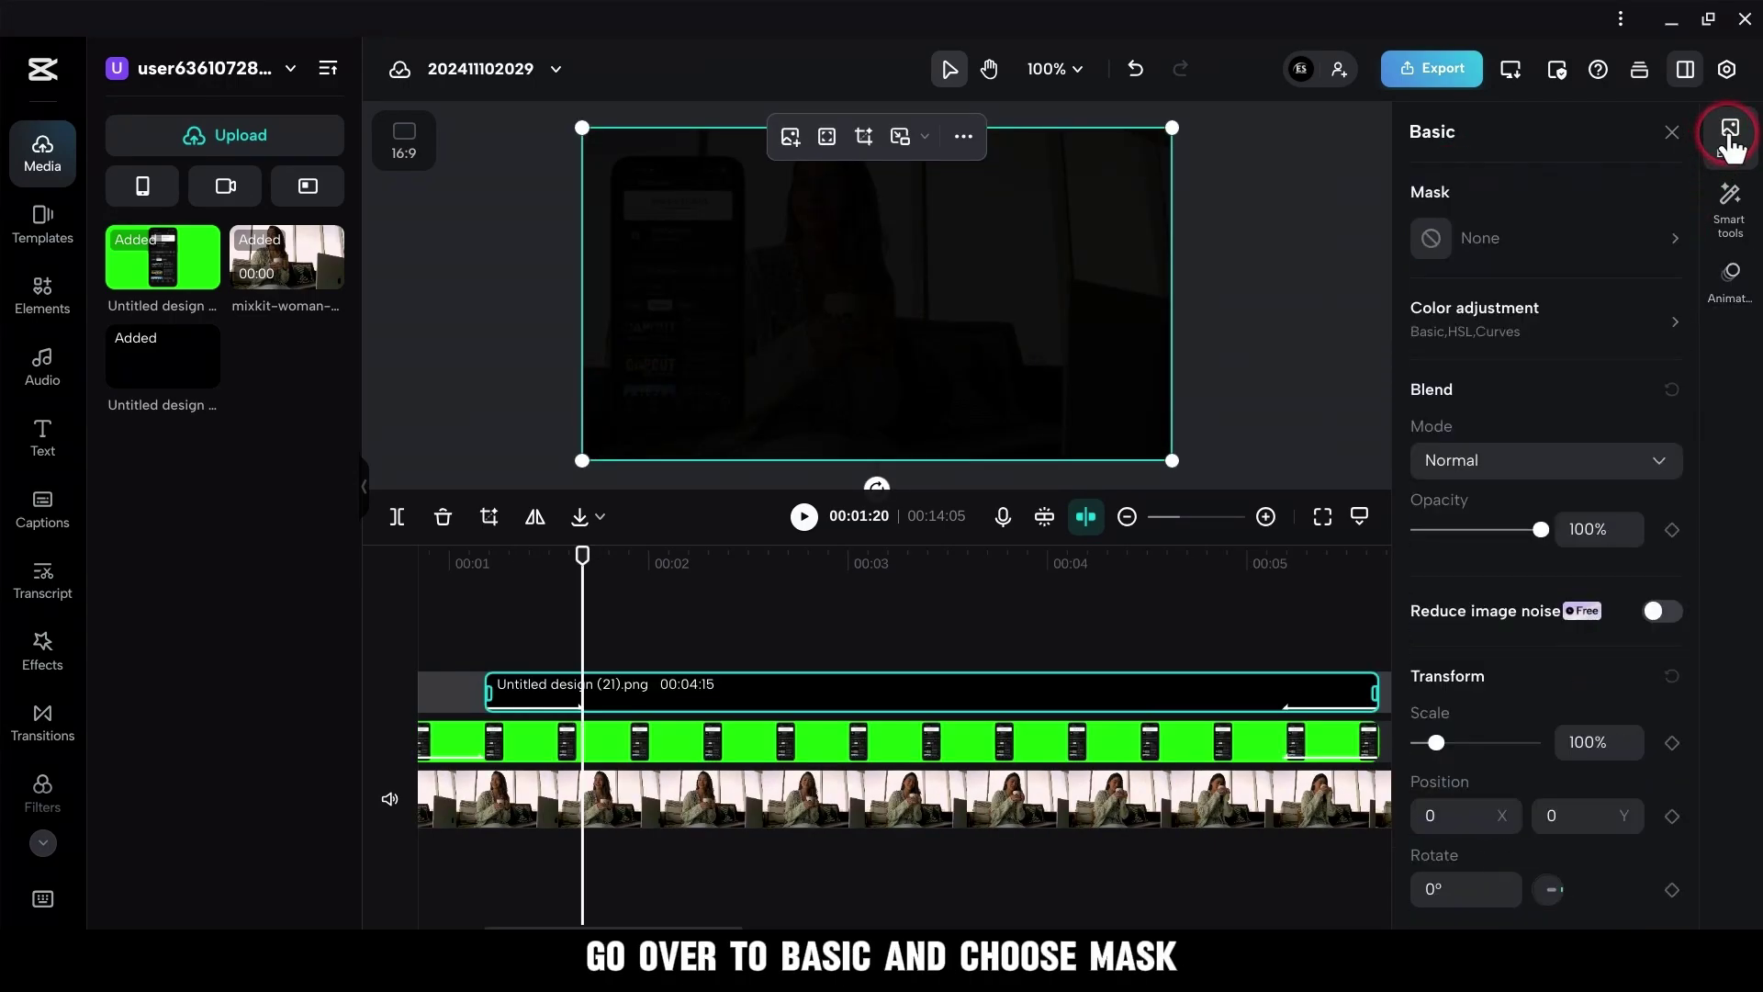
click(1468, 241)
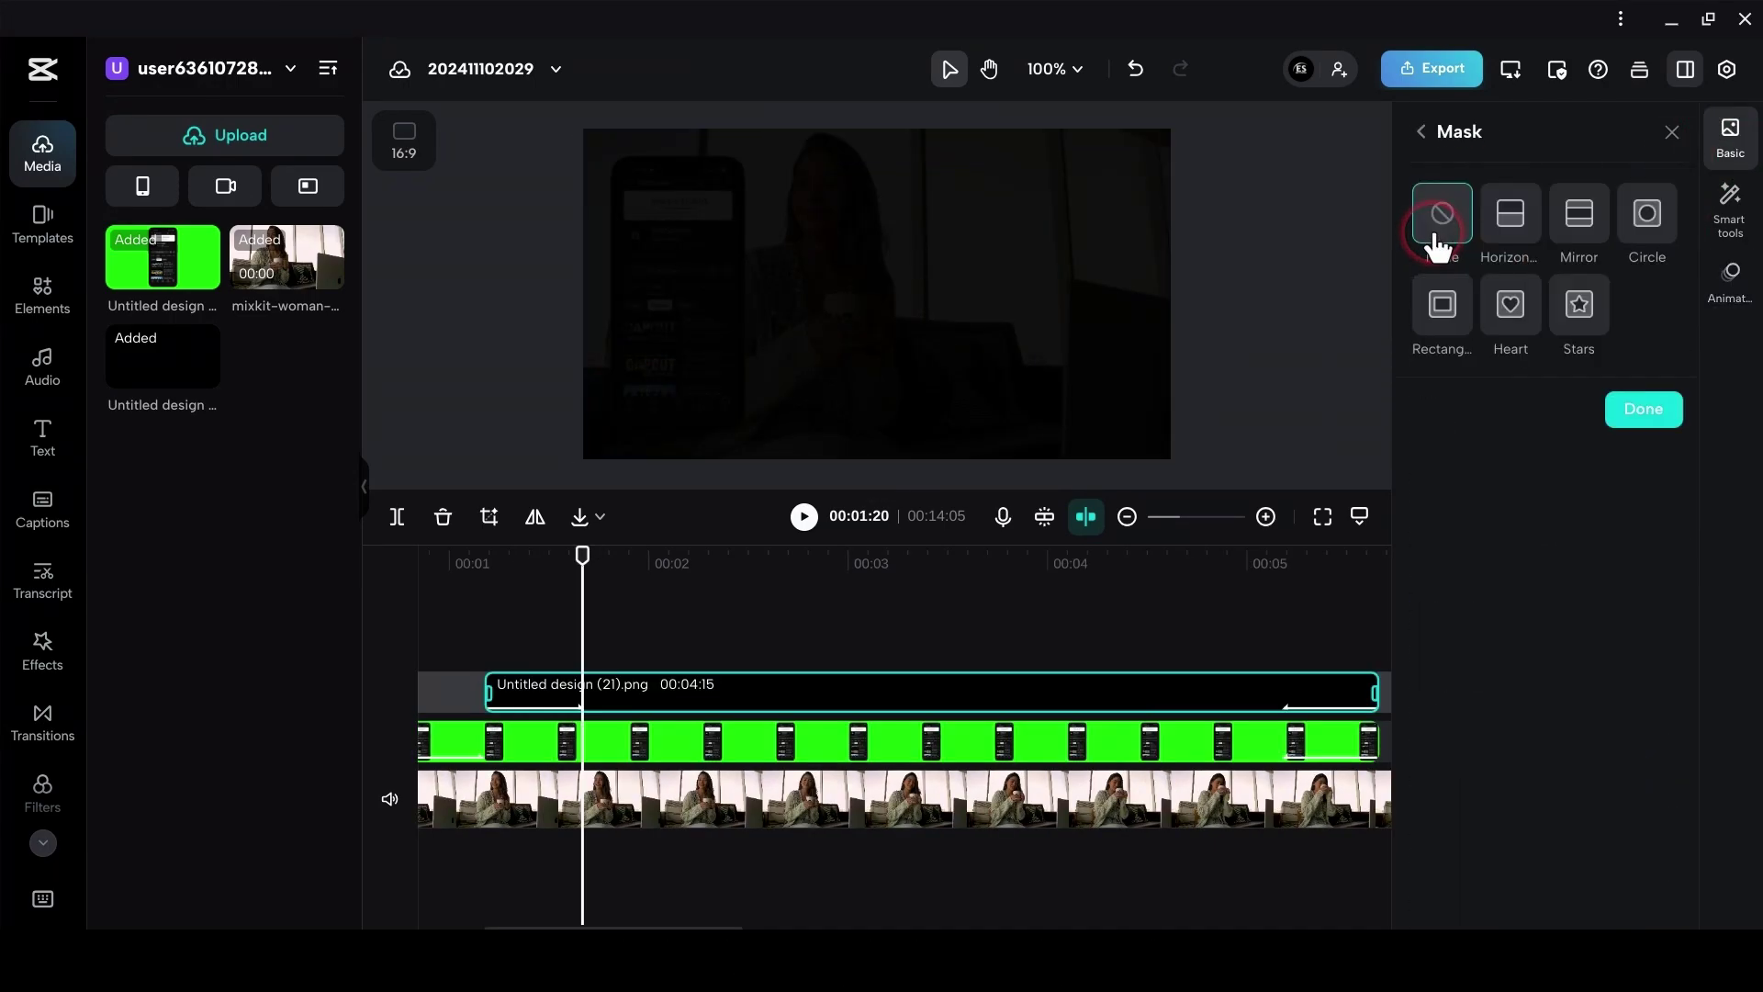
click(1503, 220)
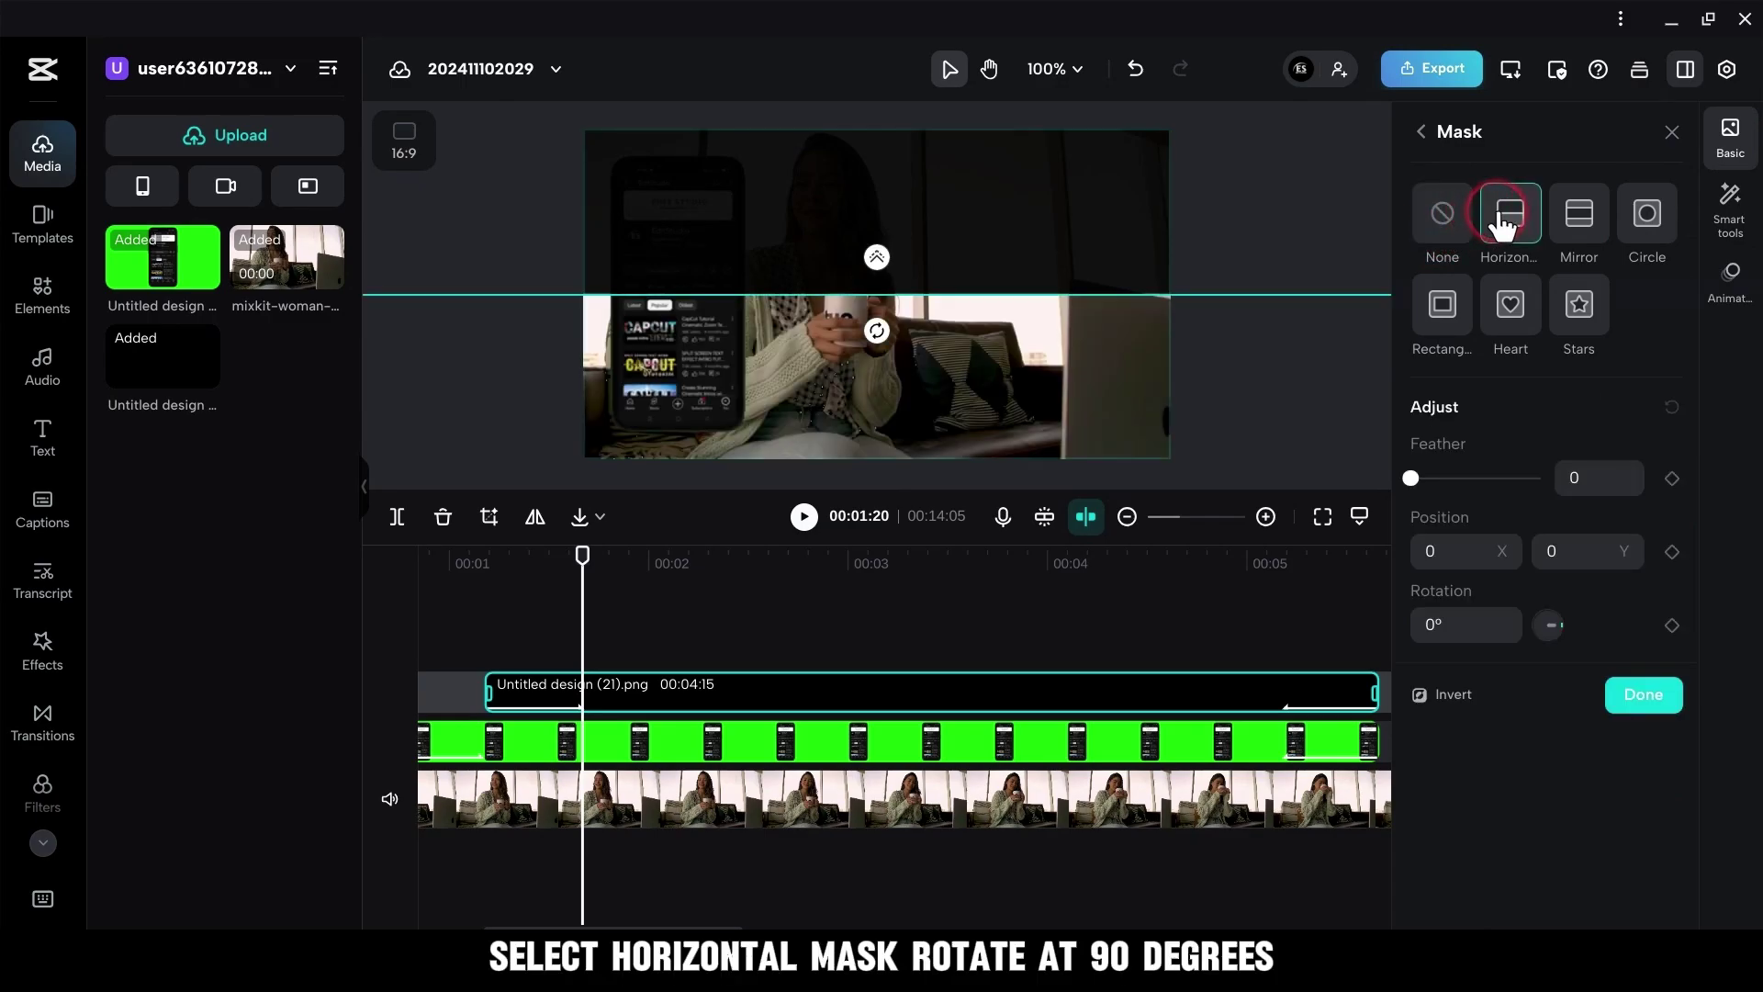
drag(877, 332, 937, 295)
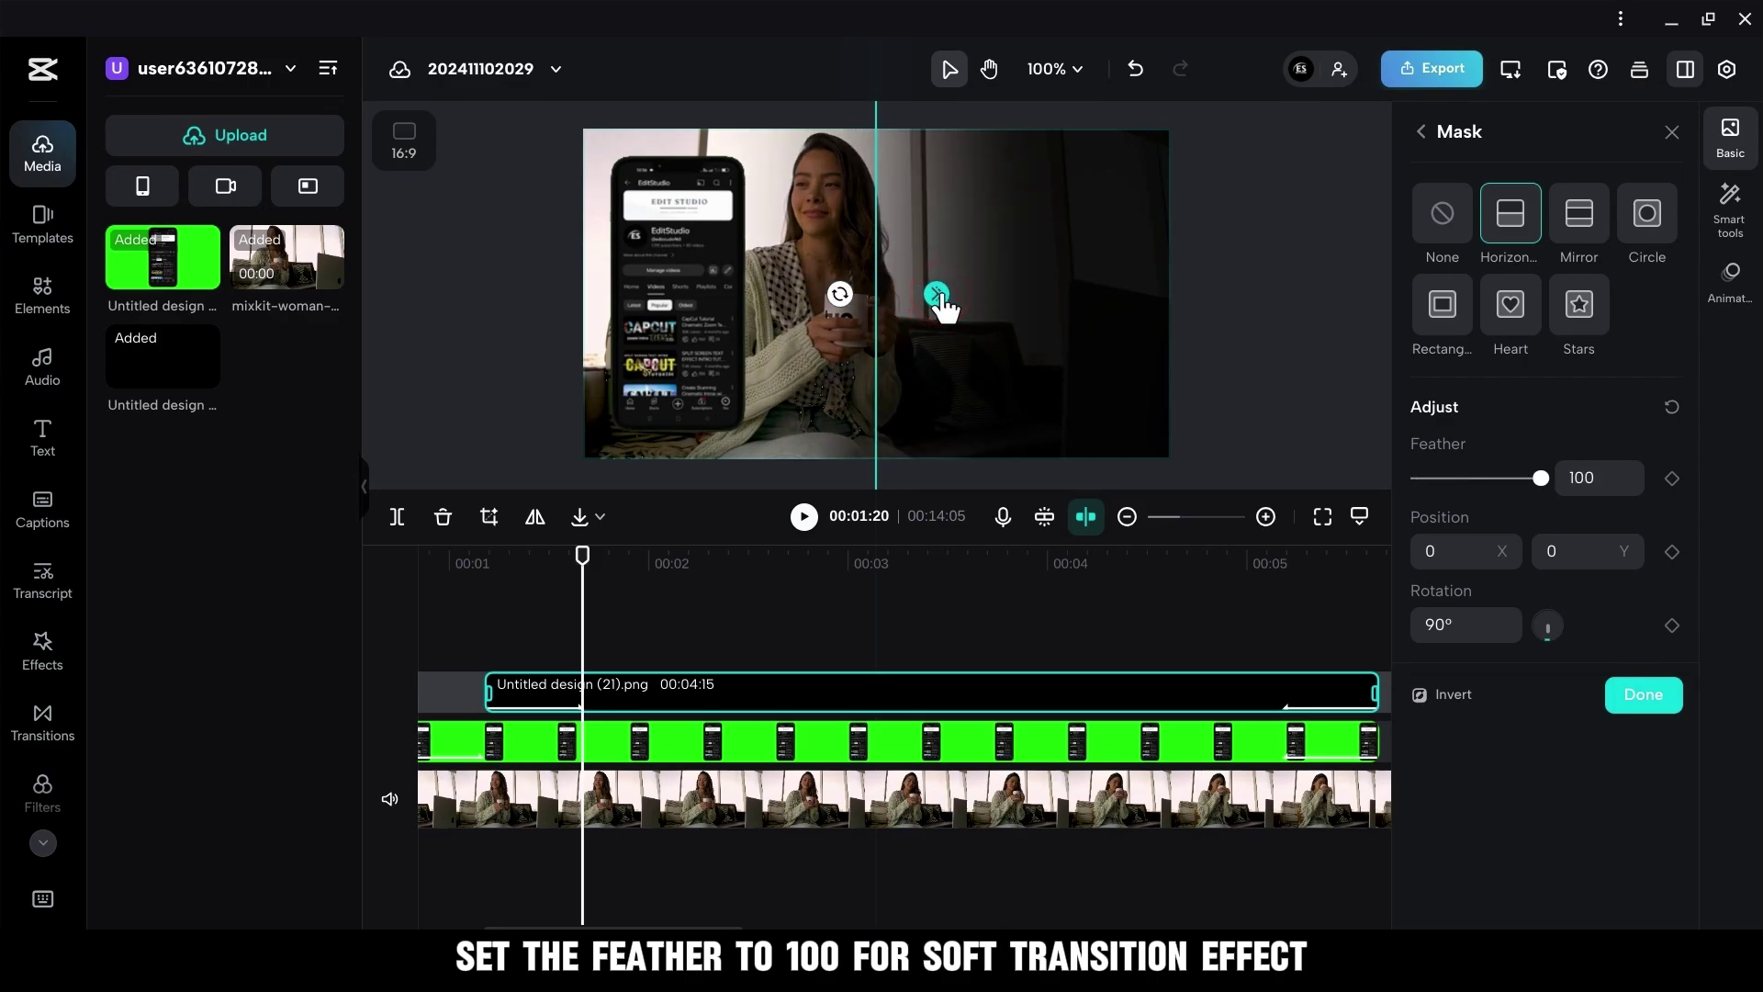
drag(879, 292, 934, 286)
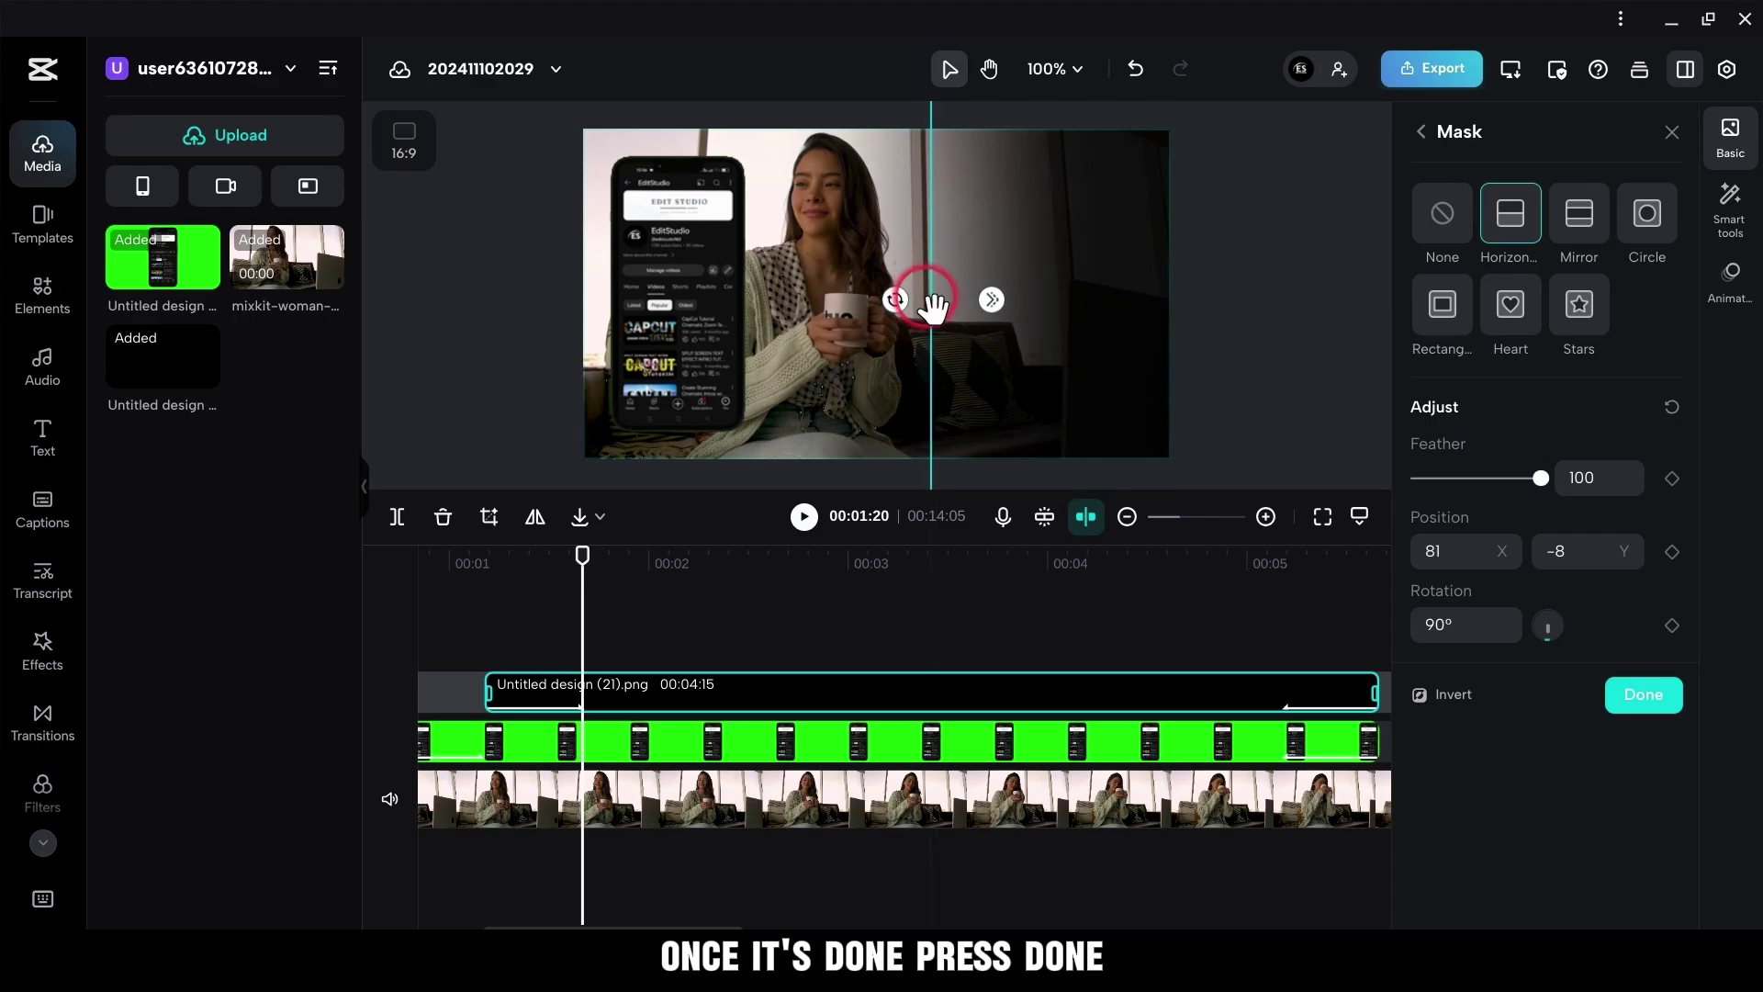
click(1639, 695)
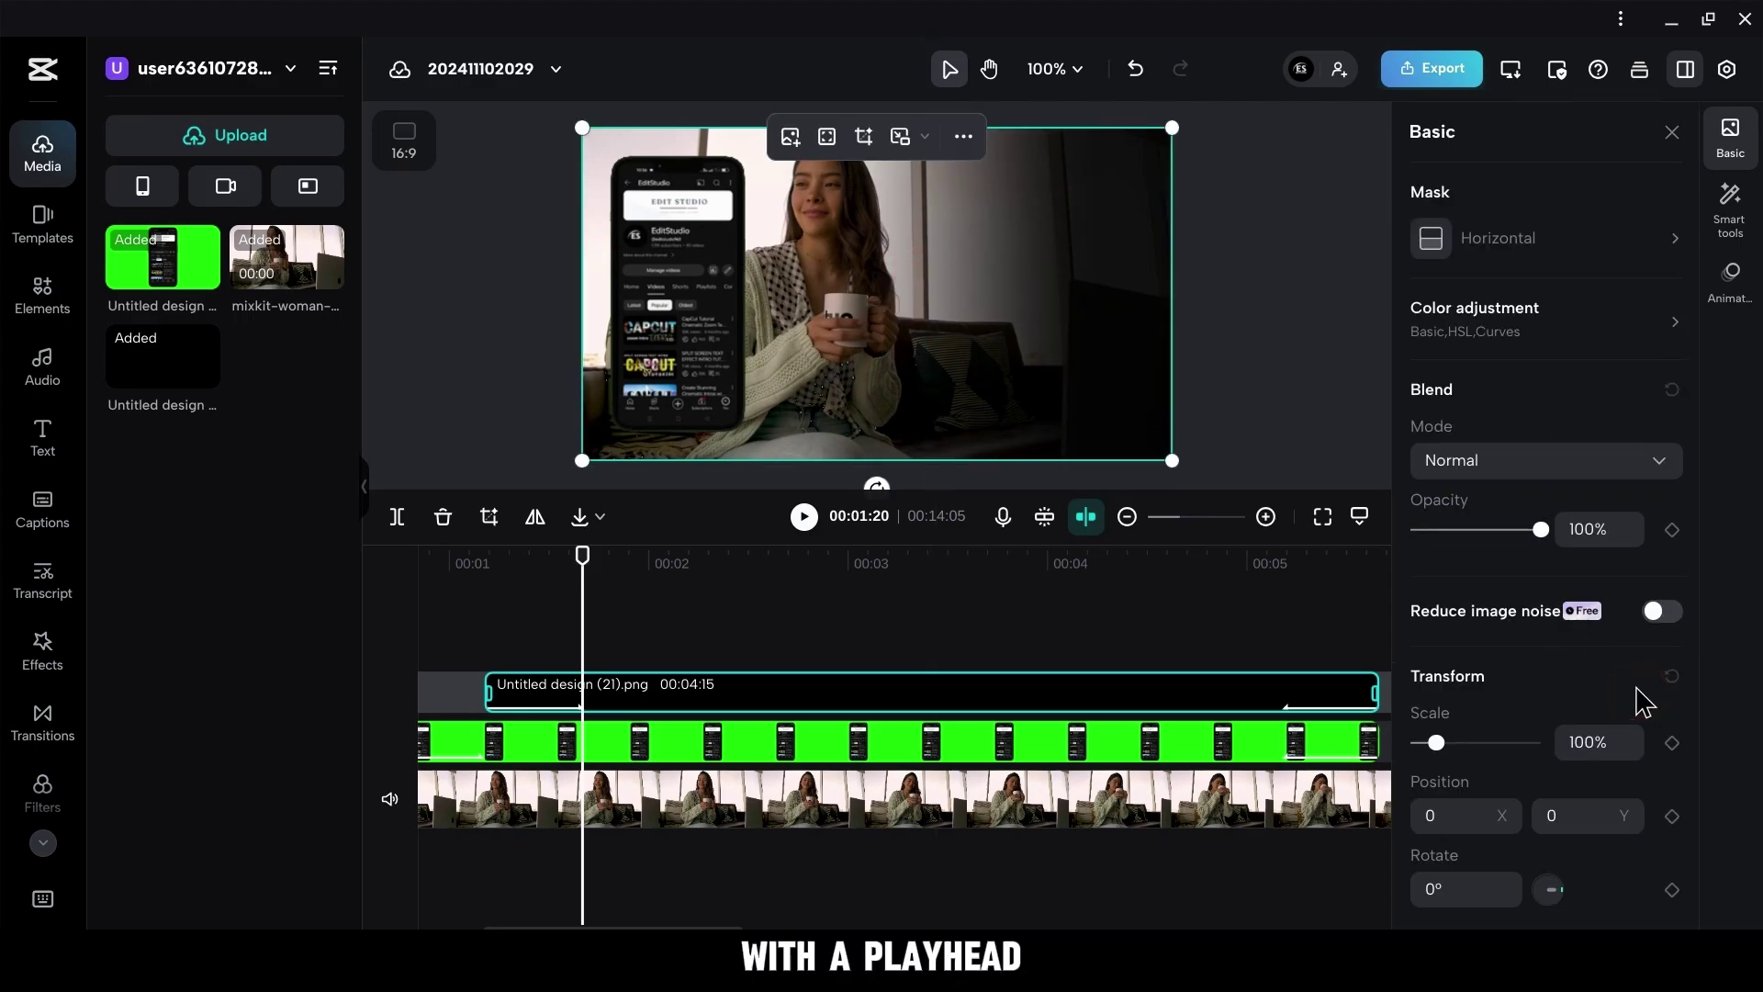
click(1614, 678)
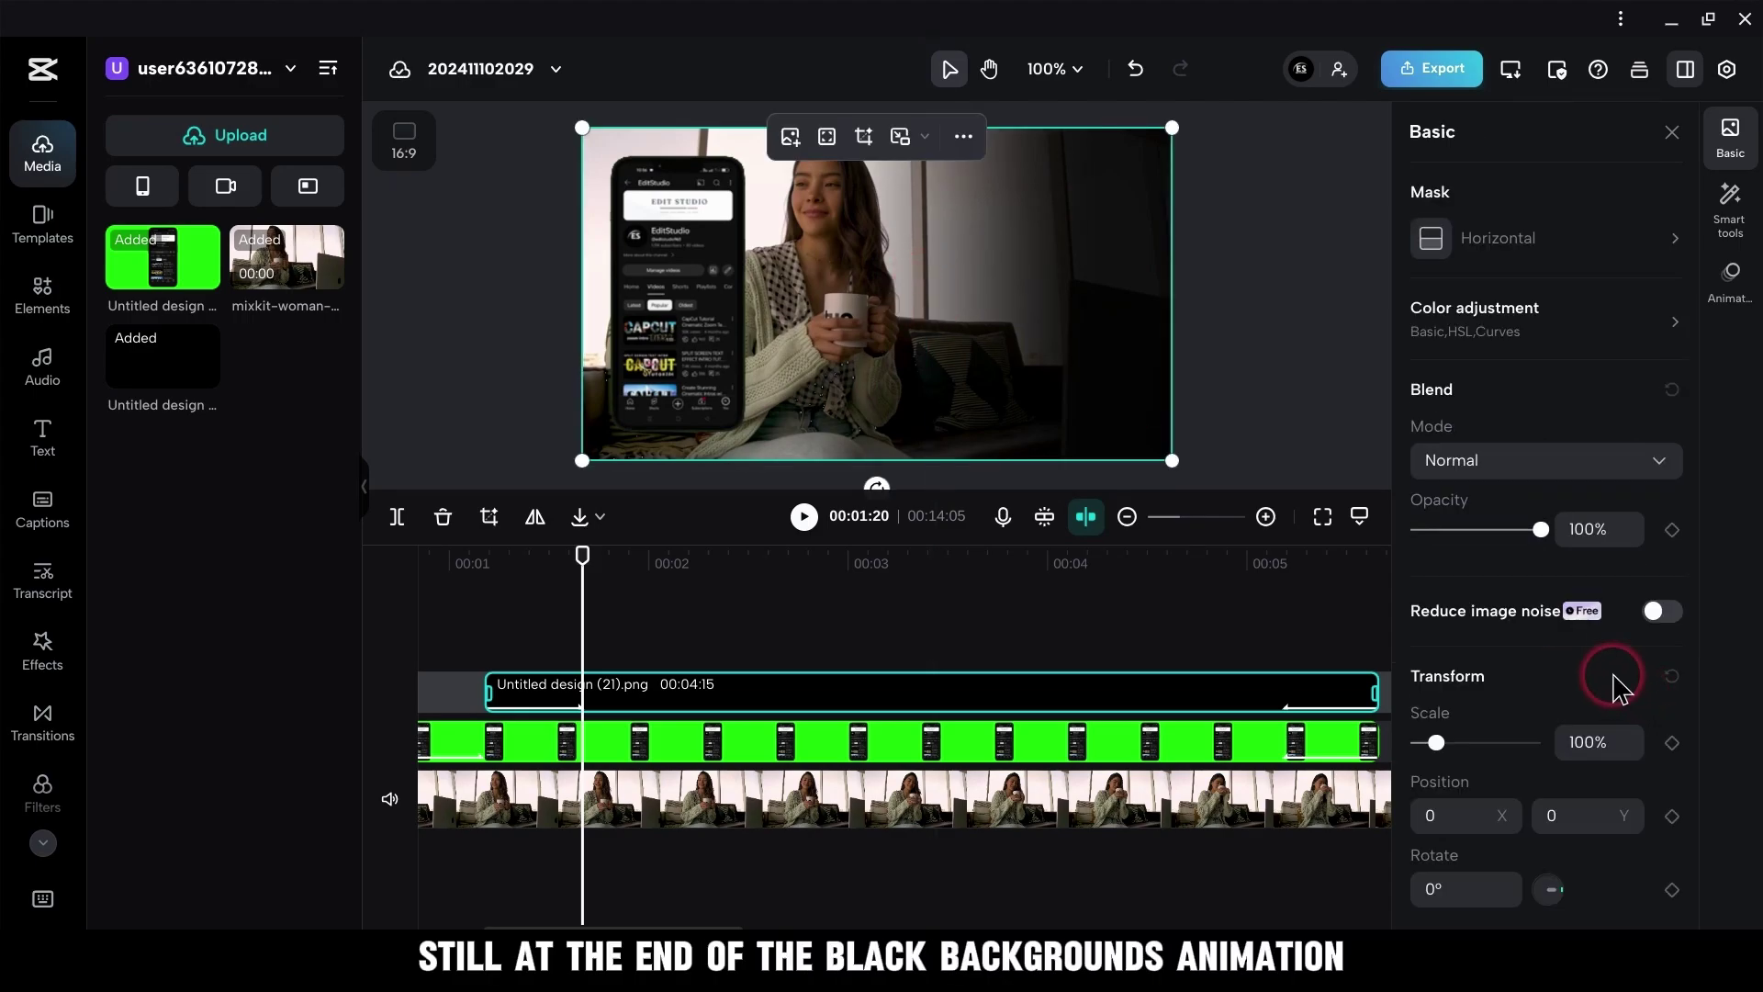
click(1671, 130)
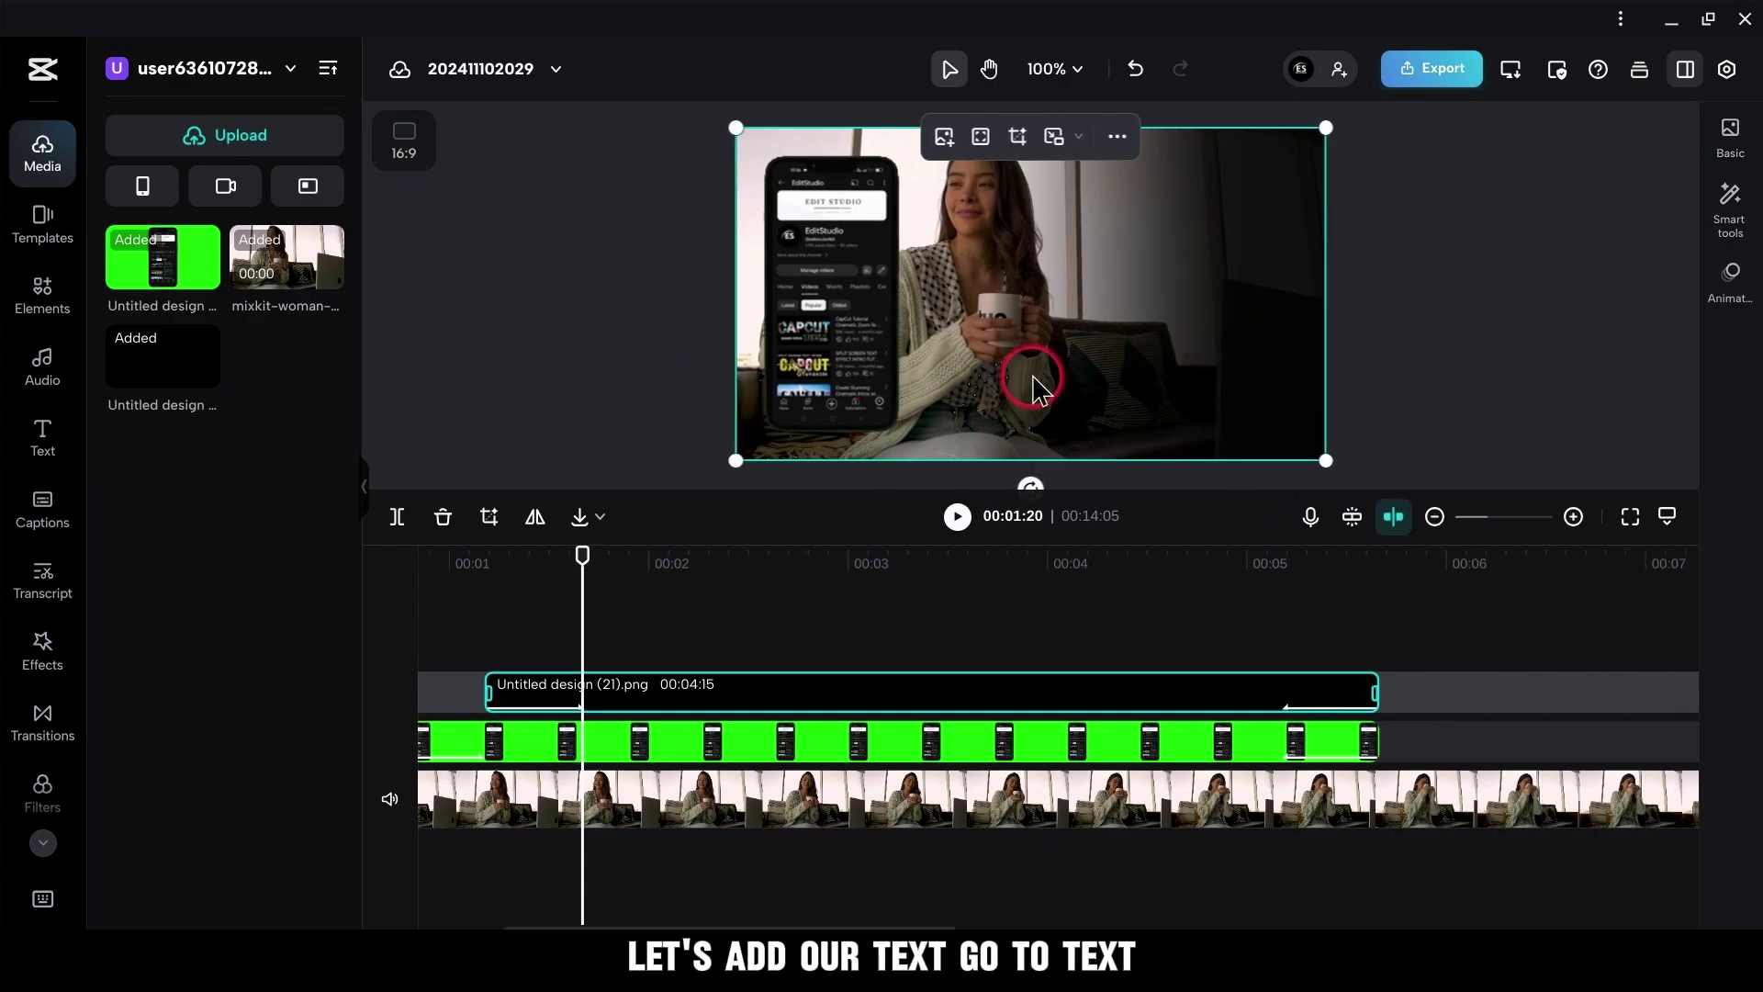
Add a new heading text layer and adjust its clip length on the timeline
click(41, 436)
click(211, 236)
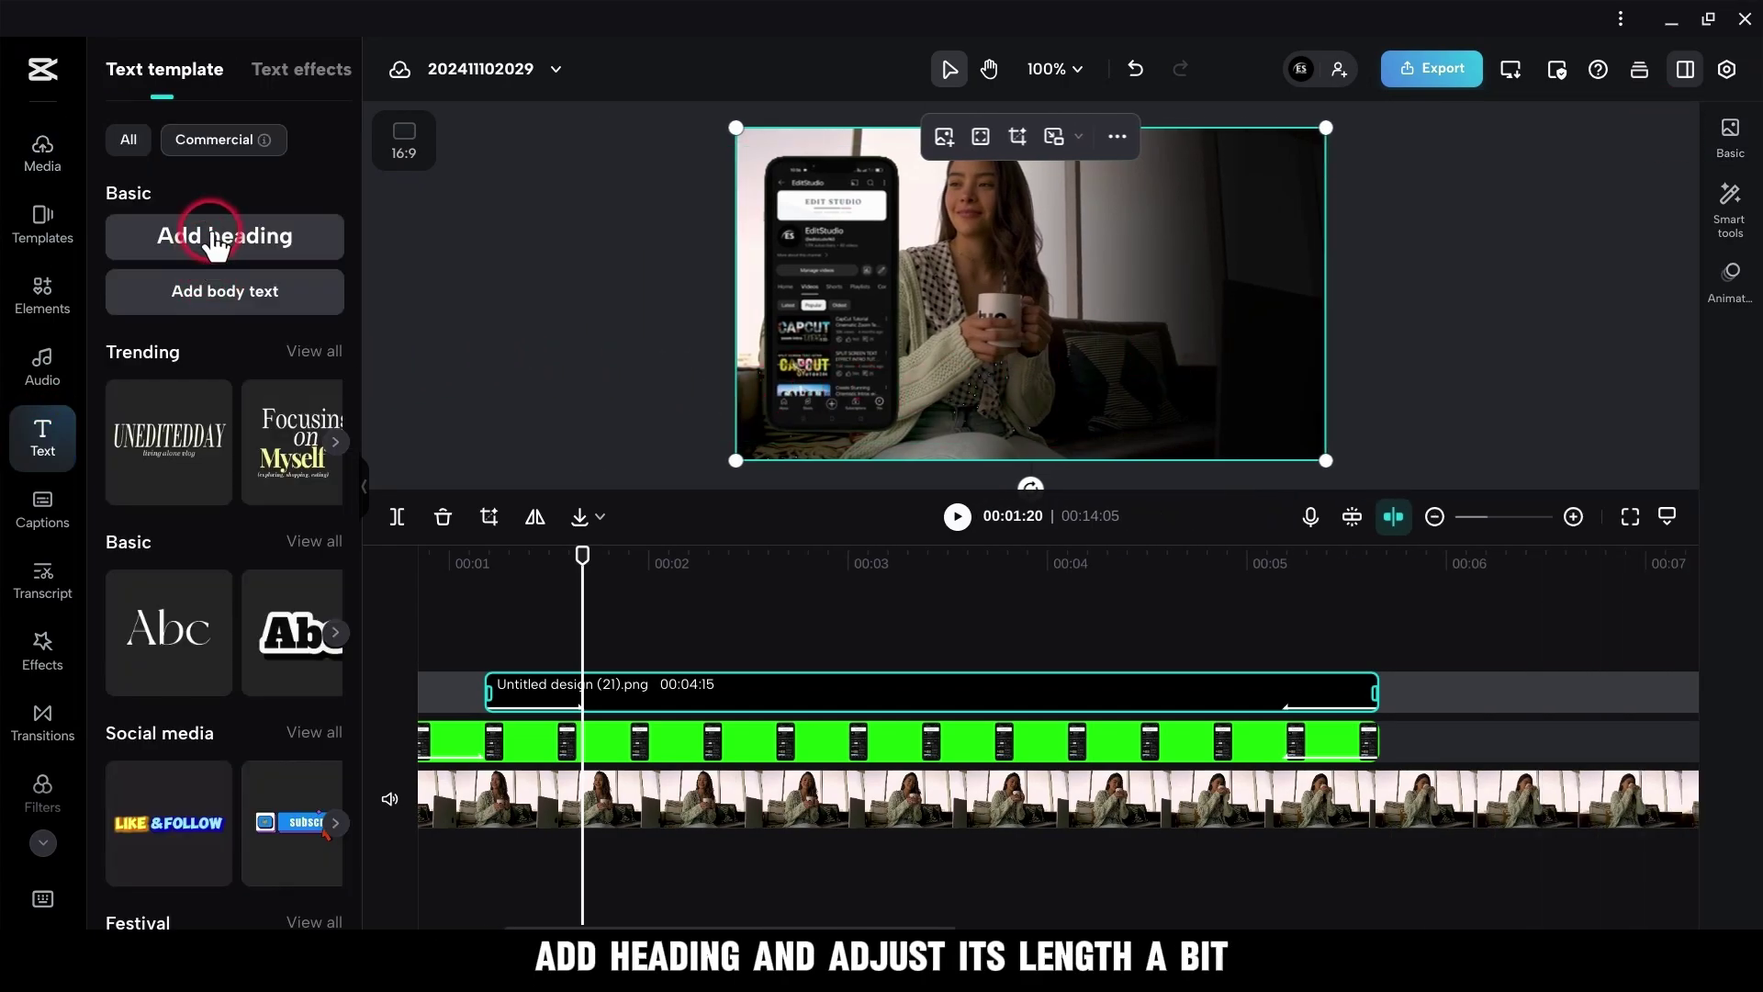
drag(1191, 689, 1284, 677)
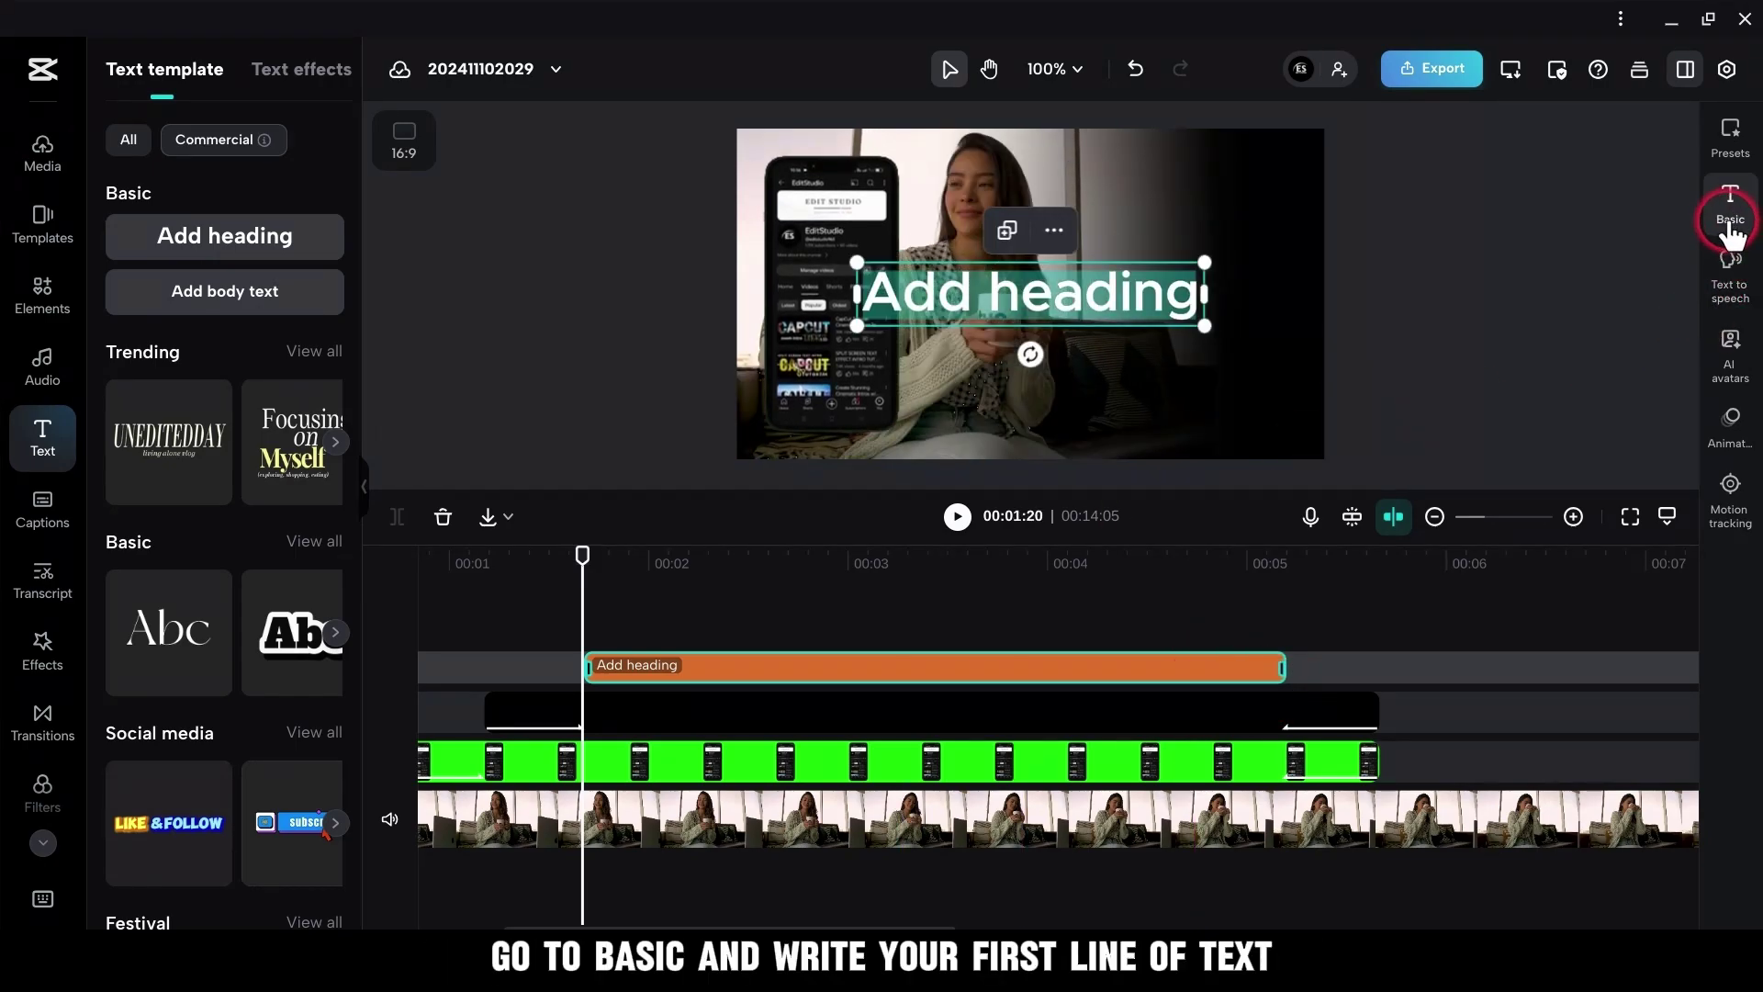
Set the heading text to SUBSCRIBE FOR in ZY Fervent, shrunk and moved to the upper right
click(1732, 204)
triple_click(1542, 181)
key(BackSpace)
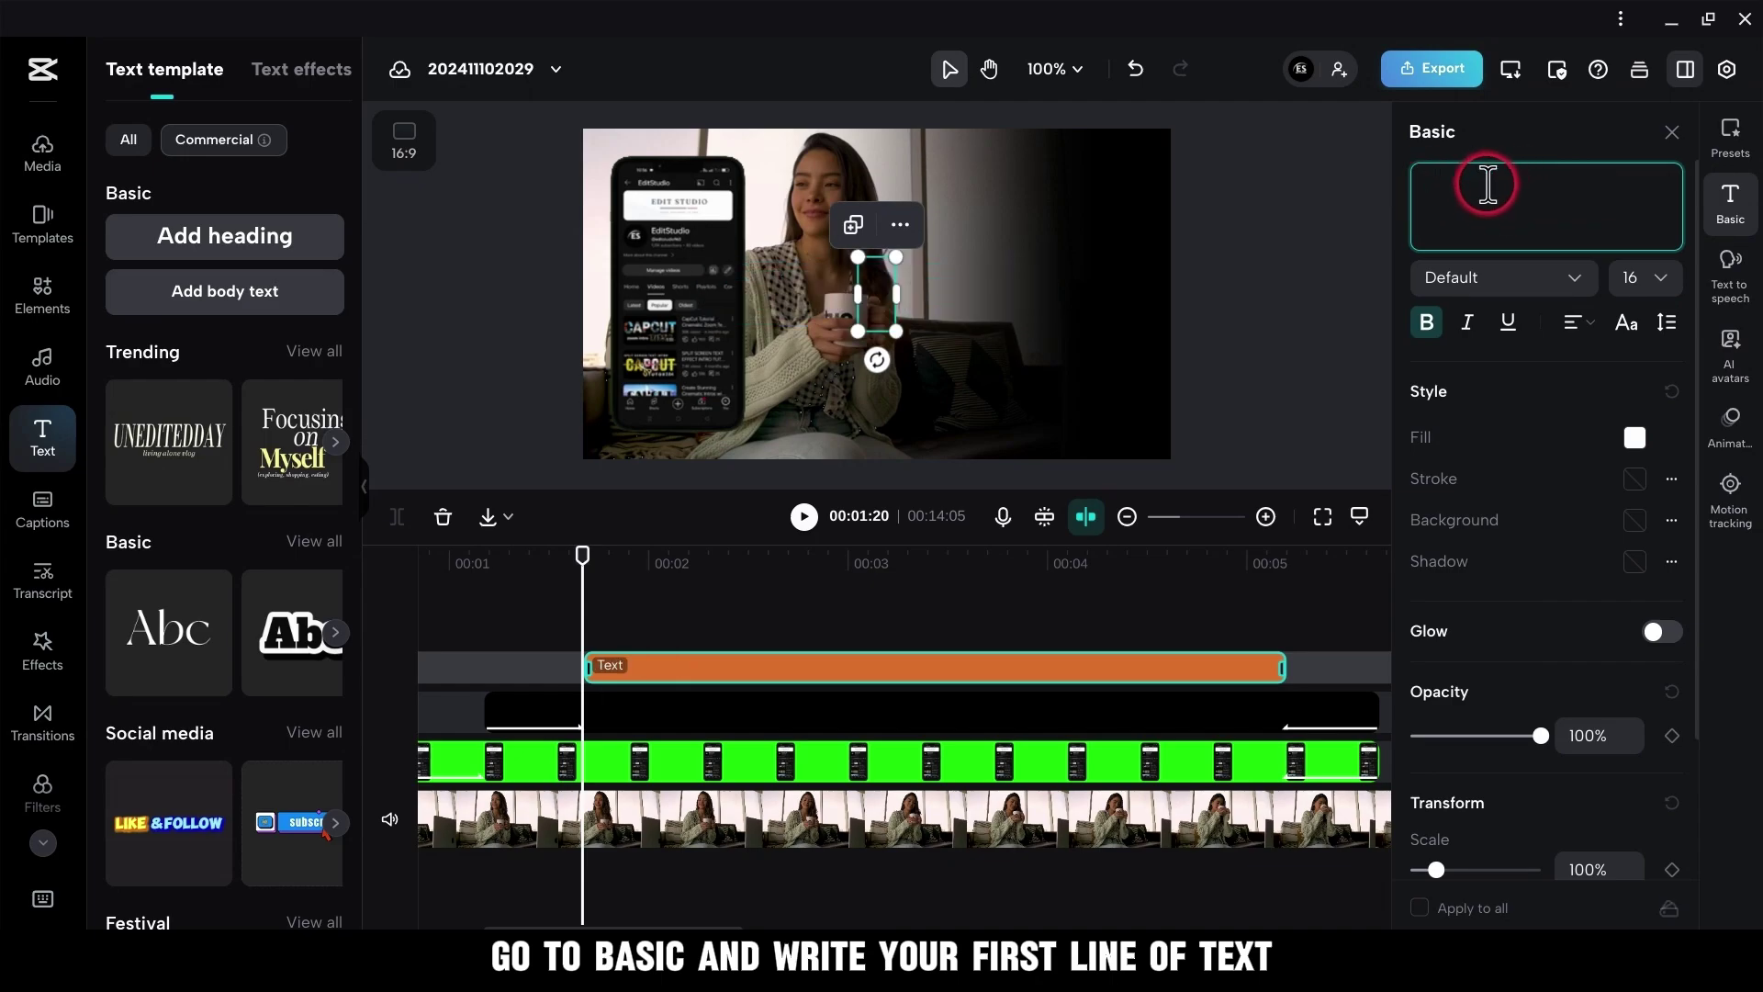
right_click(1442, 196)
click(1510, 439)
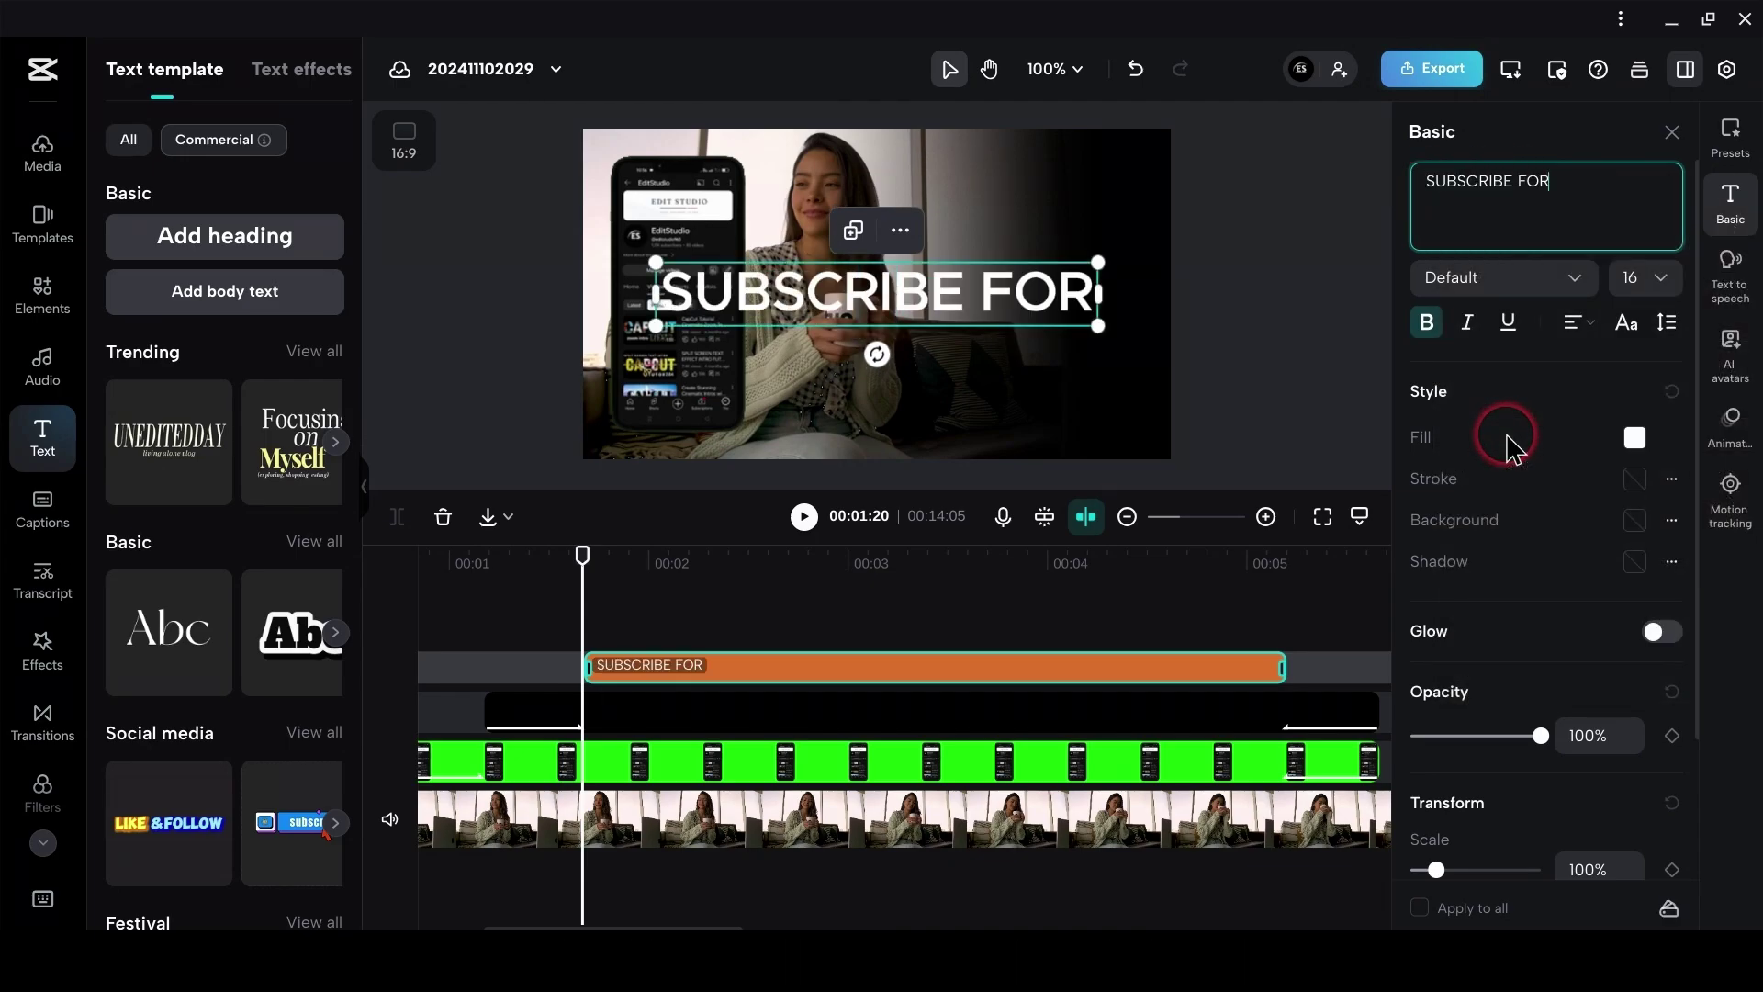
click(1569, 277)
scroll(1558, 450, down, 2)
click(1570, 378)
drag(1038, 264, 1071, 190)
Scale the SUBSCRIBE FOR heading to 66% and give it a 0.5s Slide Left in animation
drag(925, 169, 937, 174)
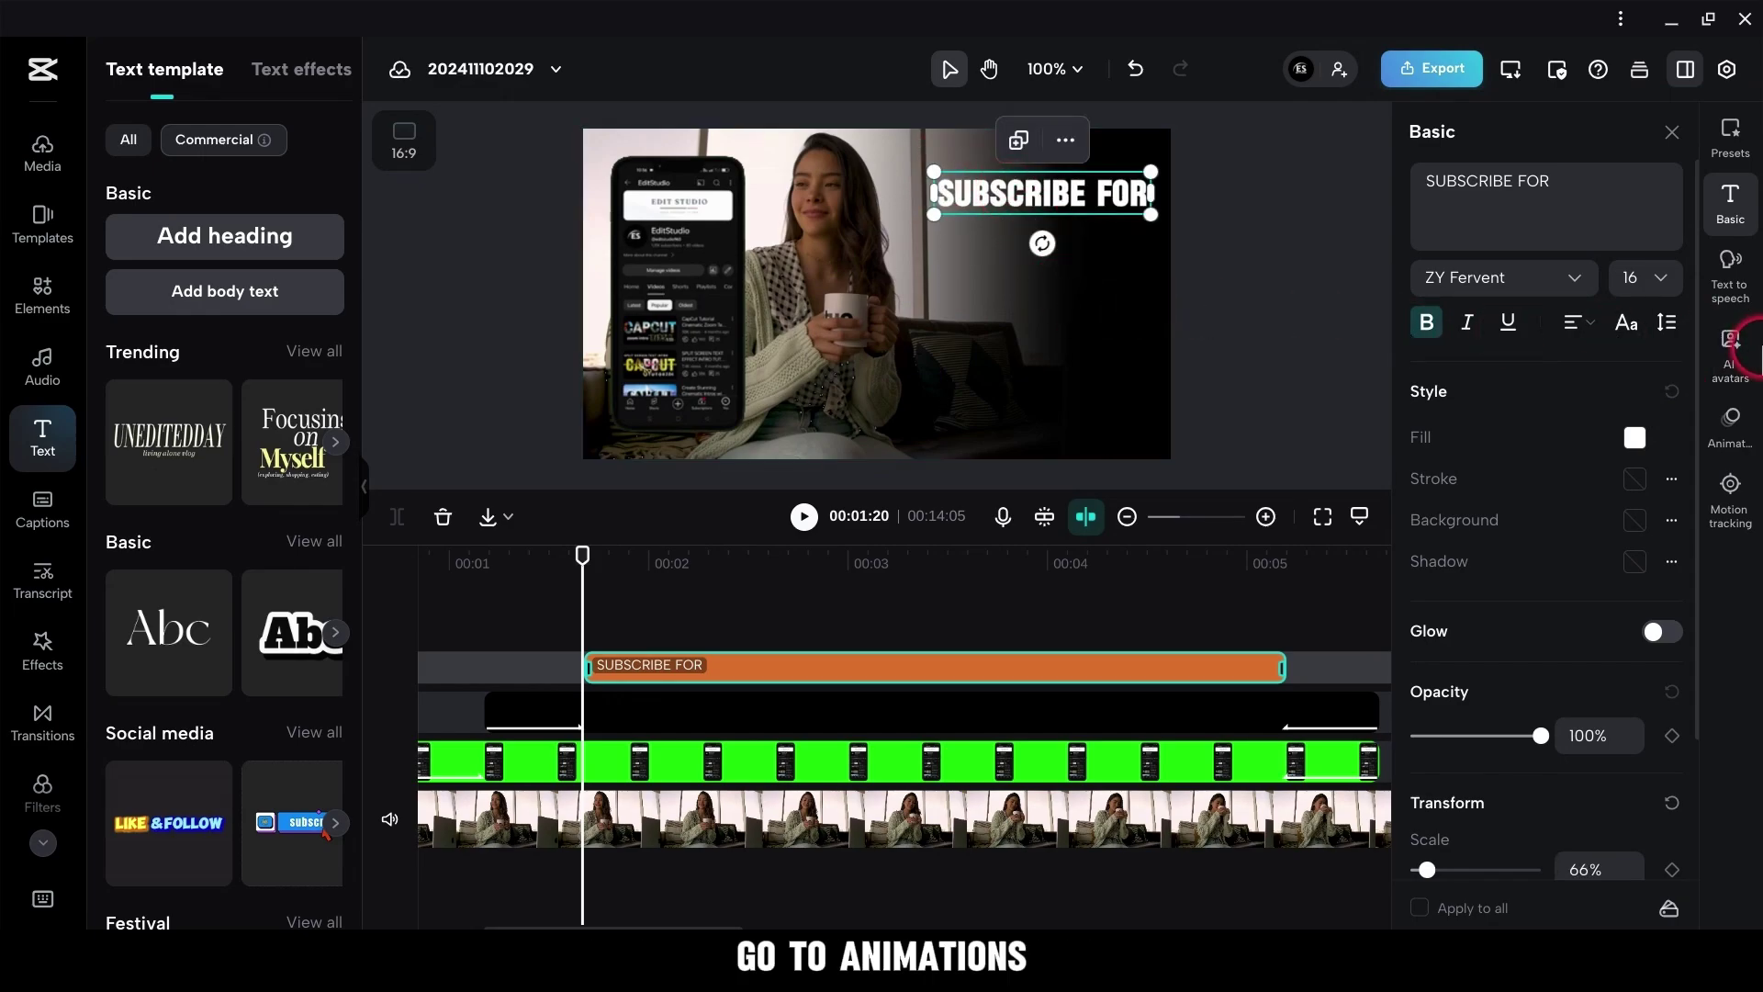
click(1732, 423)
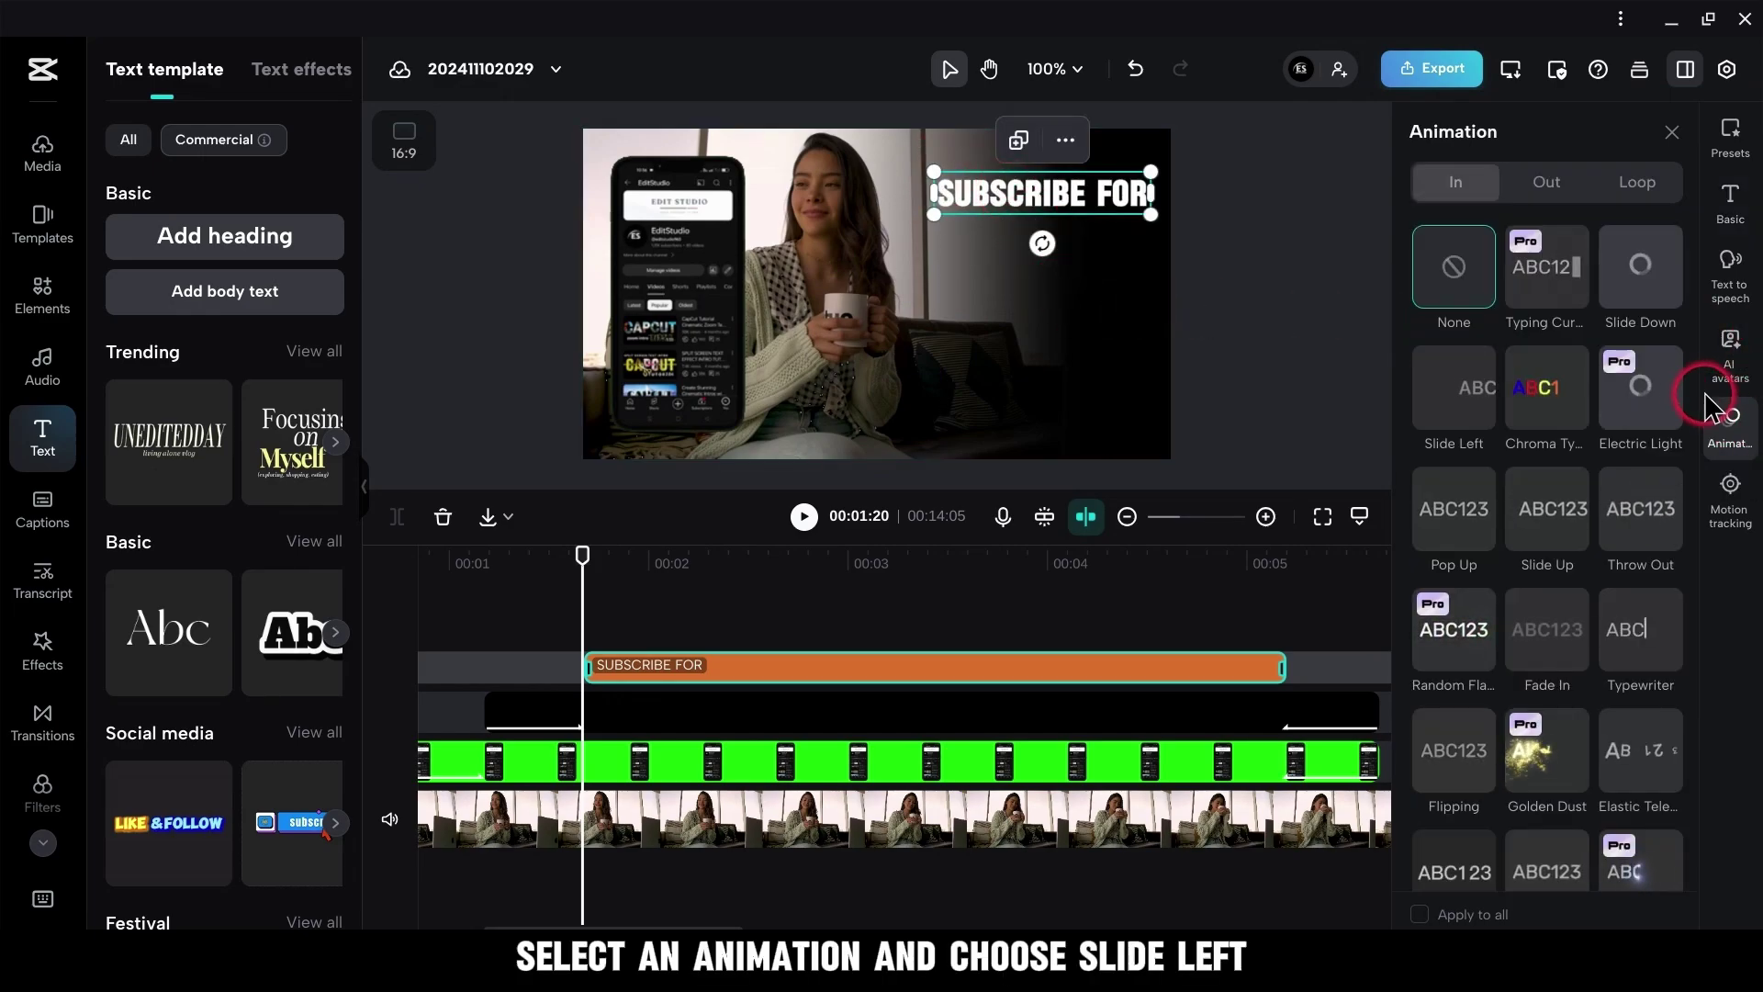
click(1455, 391)
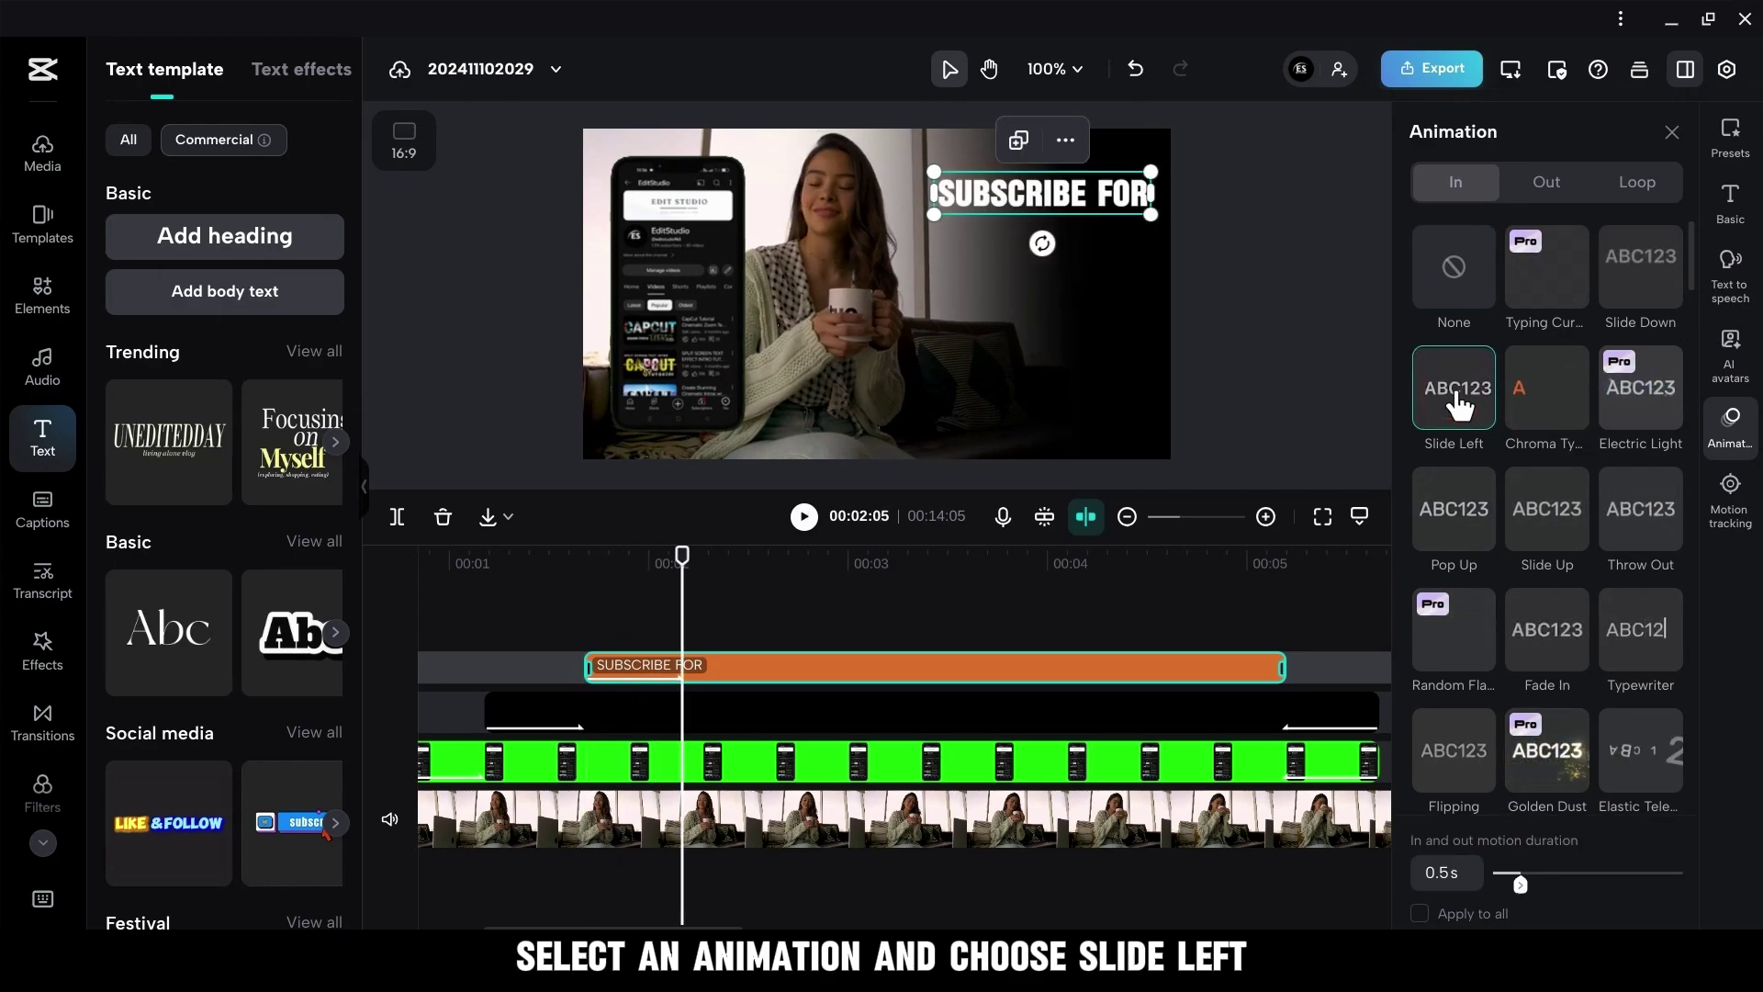
click(1671, 134)
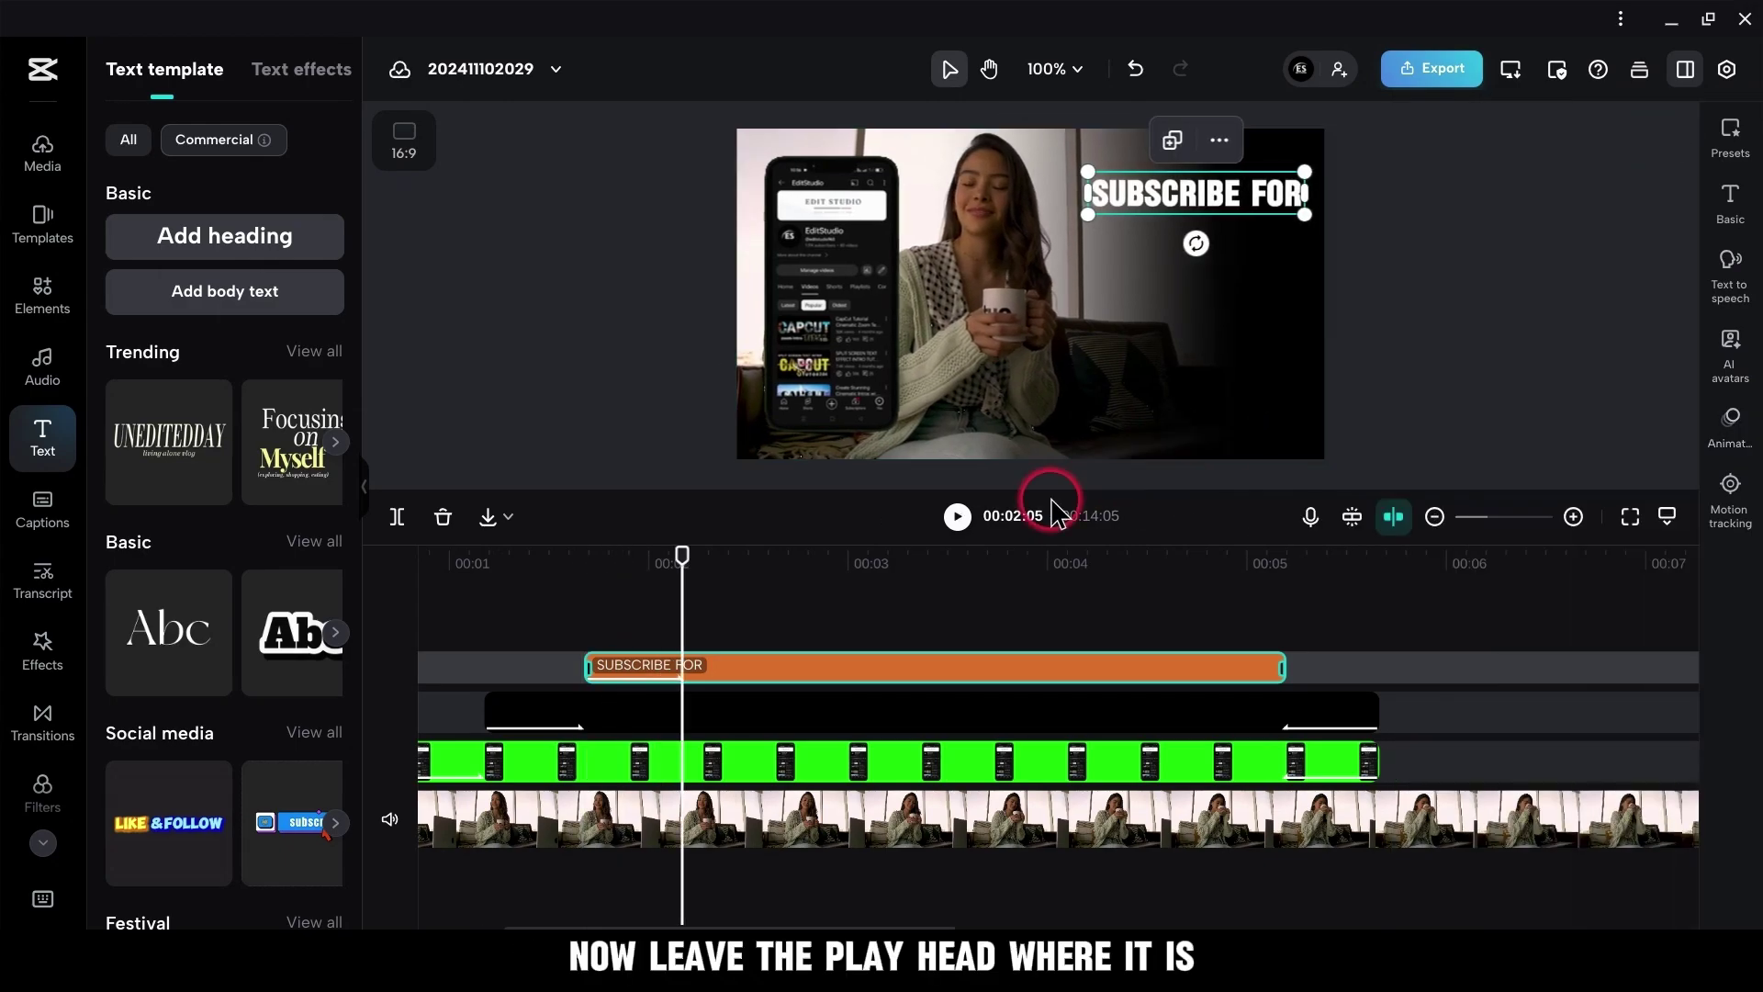
Add a slightly longer body text clip reading 'CapCut Tutorials | PC Web Version' in Classic font
click(236, 298)
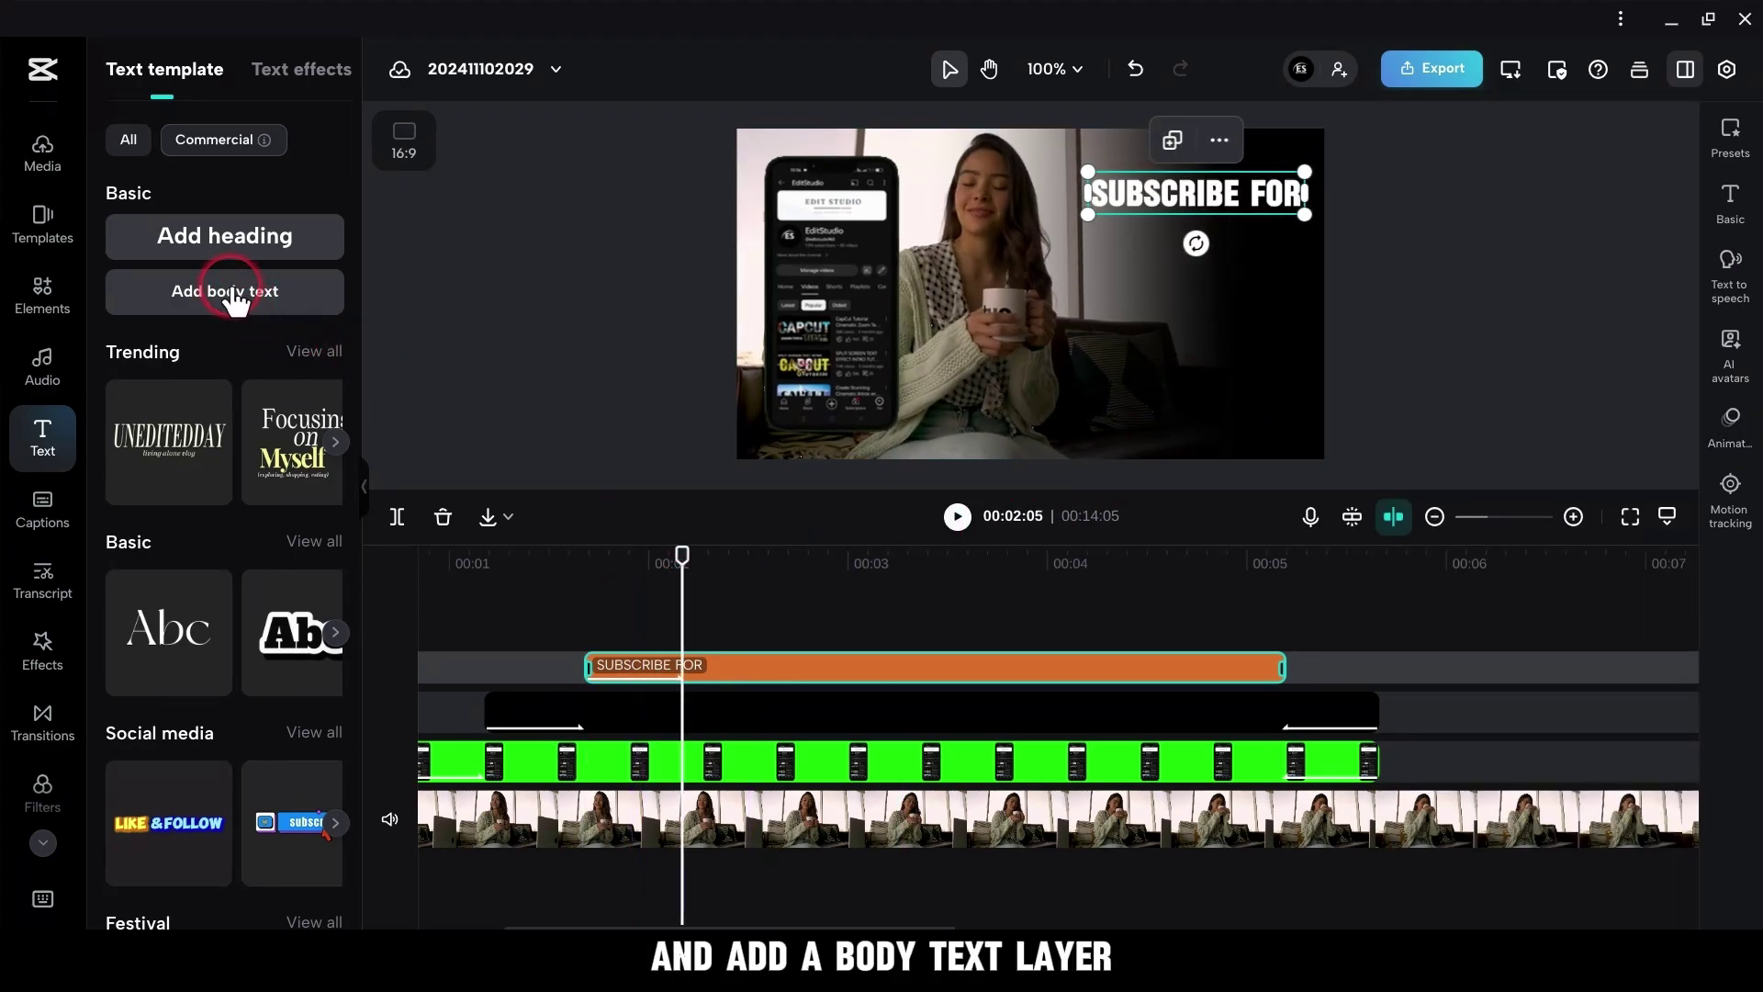
drag(1275, 647, 1288, 648)
click(684, 646)
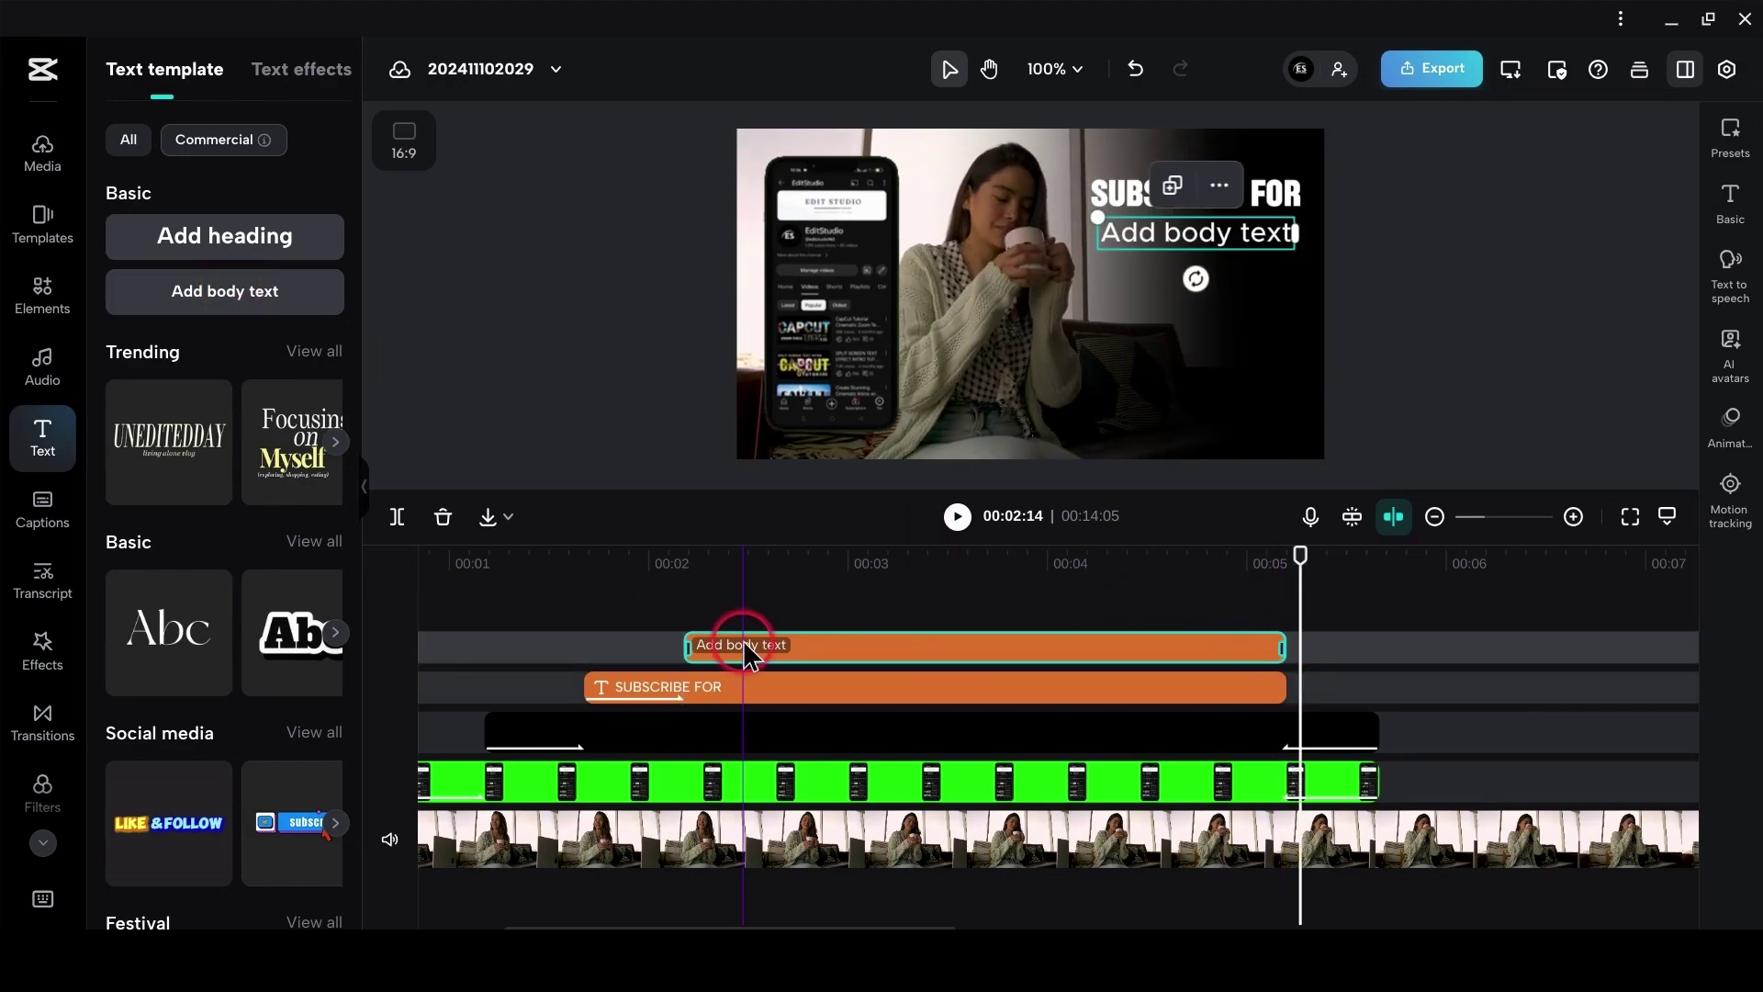
click(1736, 195)
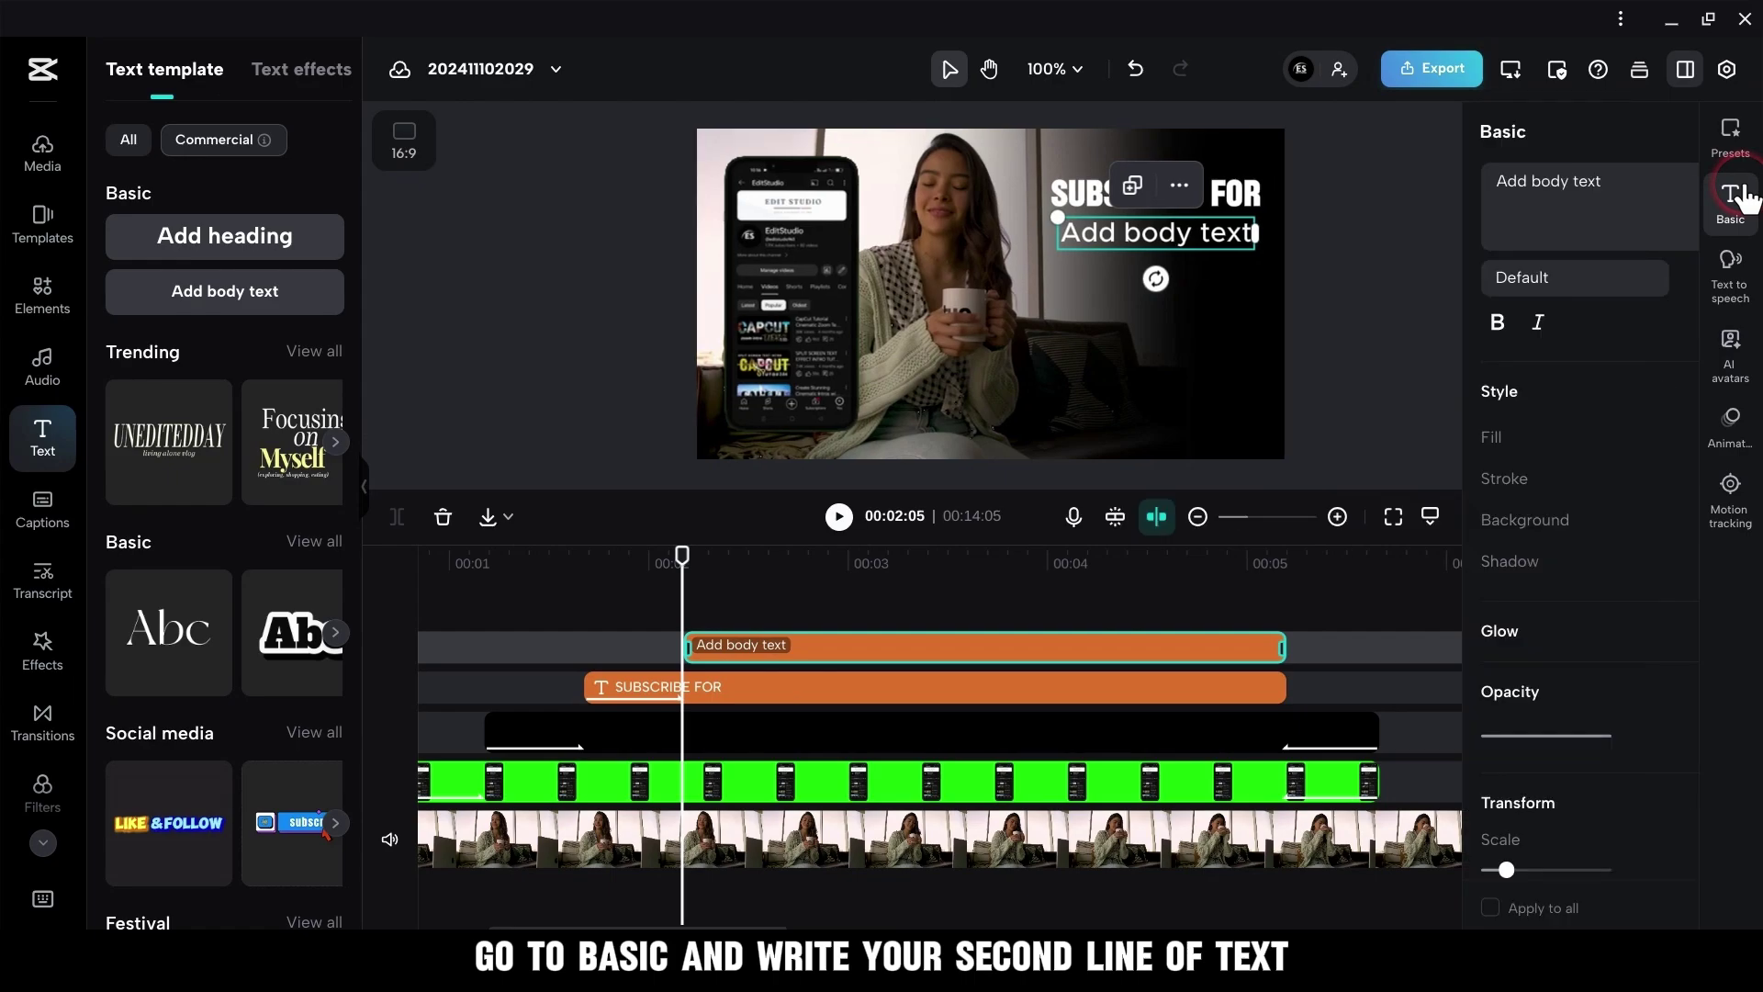
triple_click(1463, 184)
key(BackSpace)
right_click(1464, 184)
click(1478, 426)
click(1497, 278)
scroll(1551, 459, down, 10)
click(1542, 458)
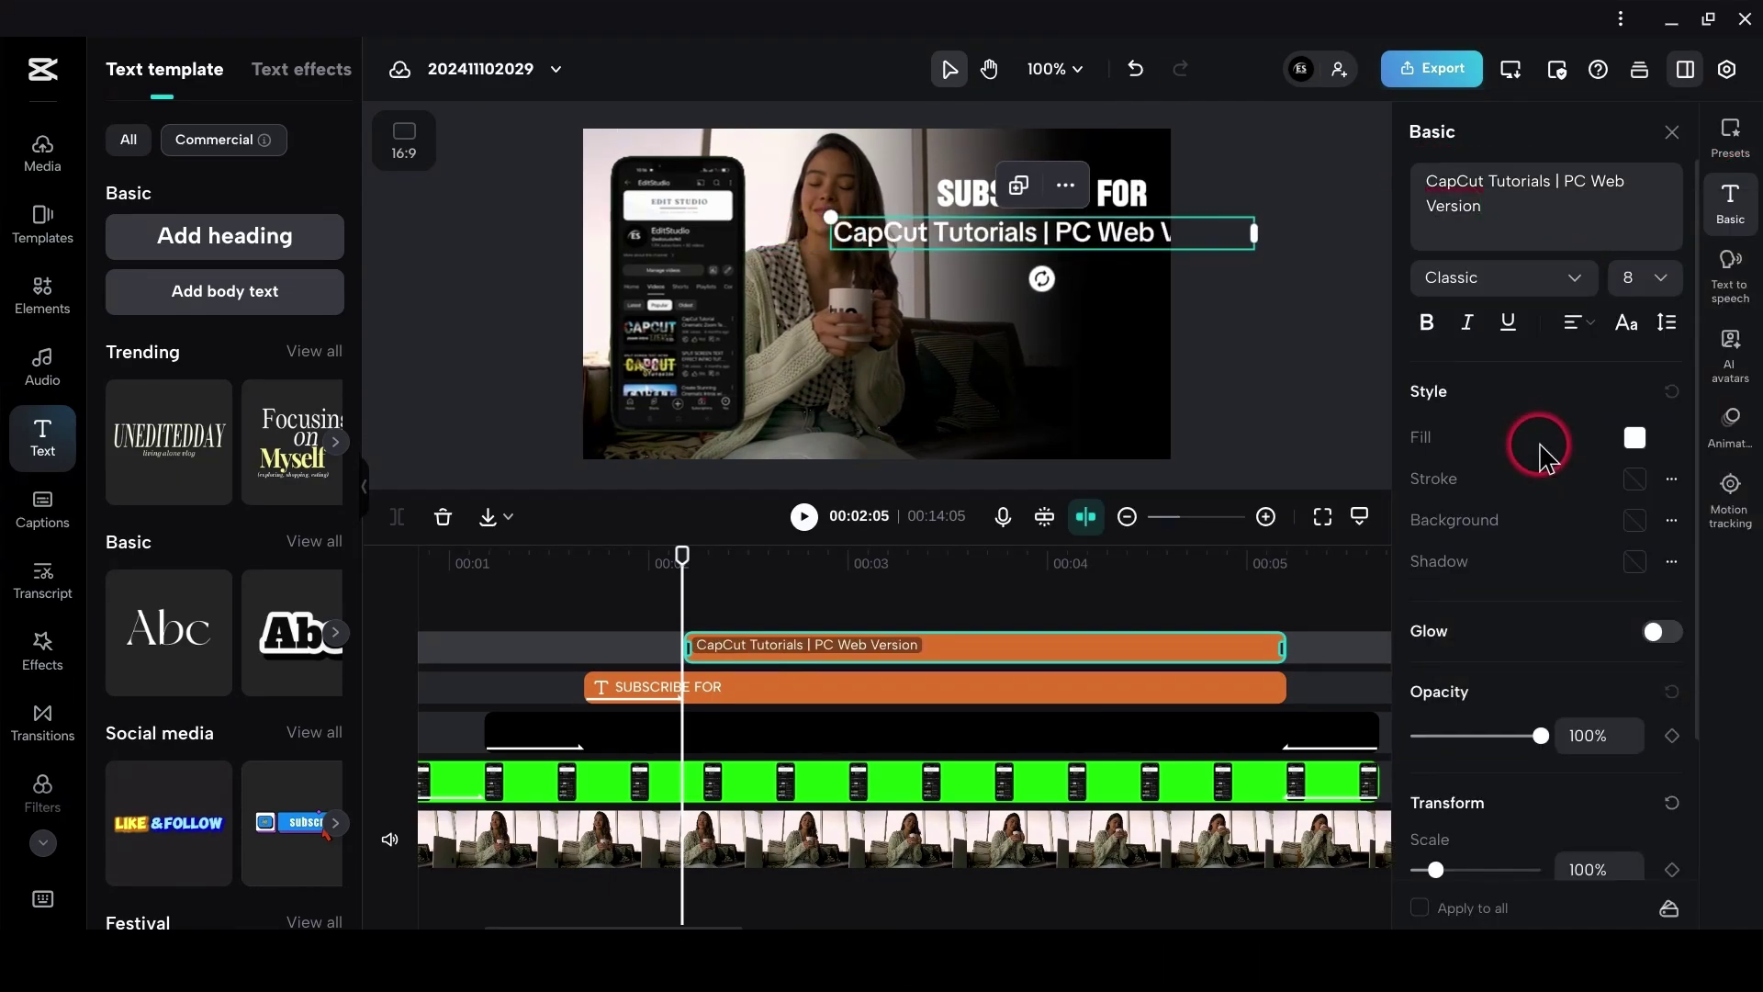
click(1671, 131)
Narrow the body text so it wraps under SUBSCRIBE FOR and give it an entrance animation
drag(1425, 243, 1157, 255)
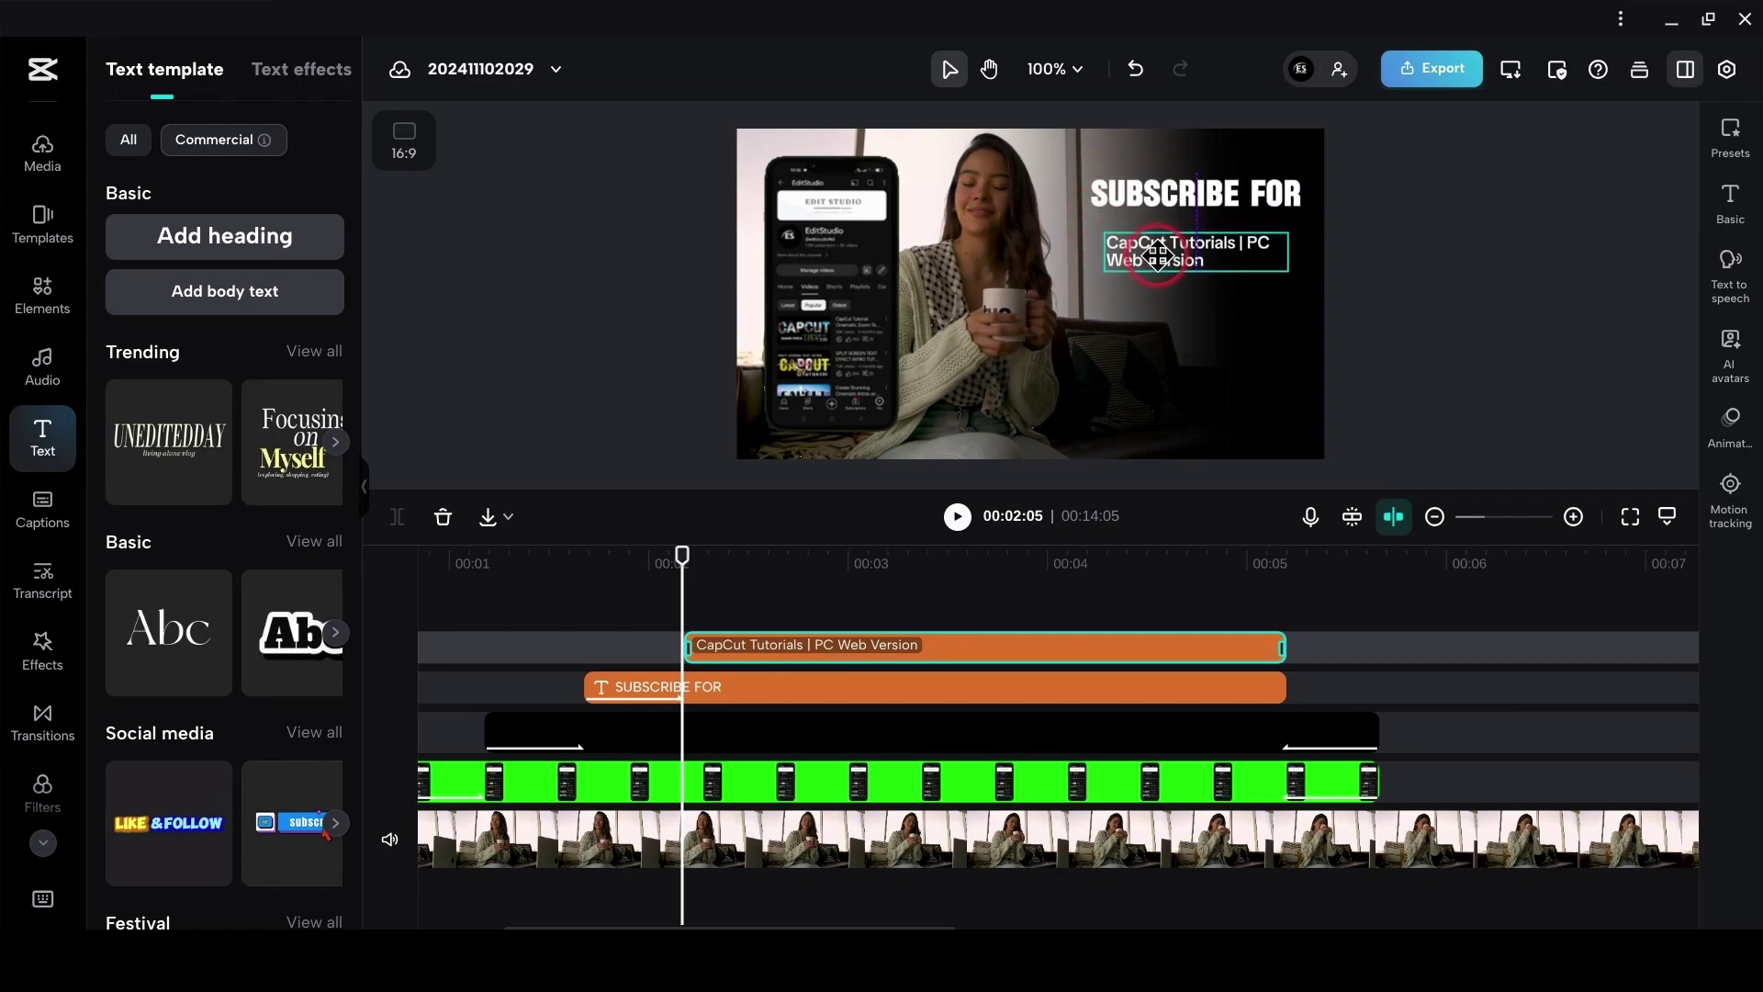
click(1731, 424)
scroll(1552, 527, down, 2)
scroll(1548, 528, down, 10)
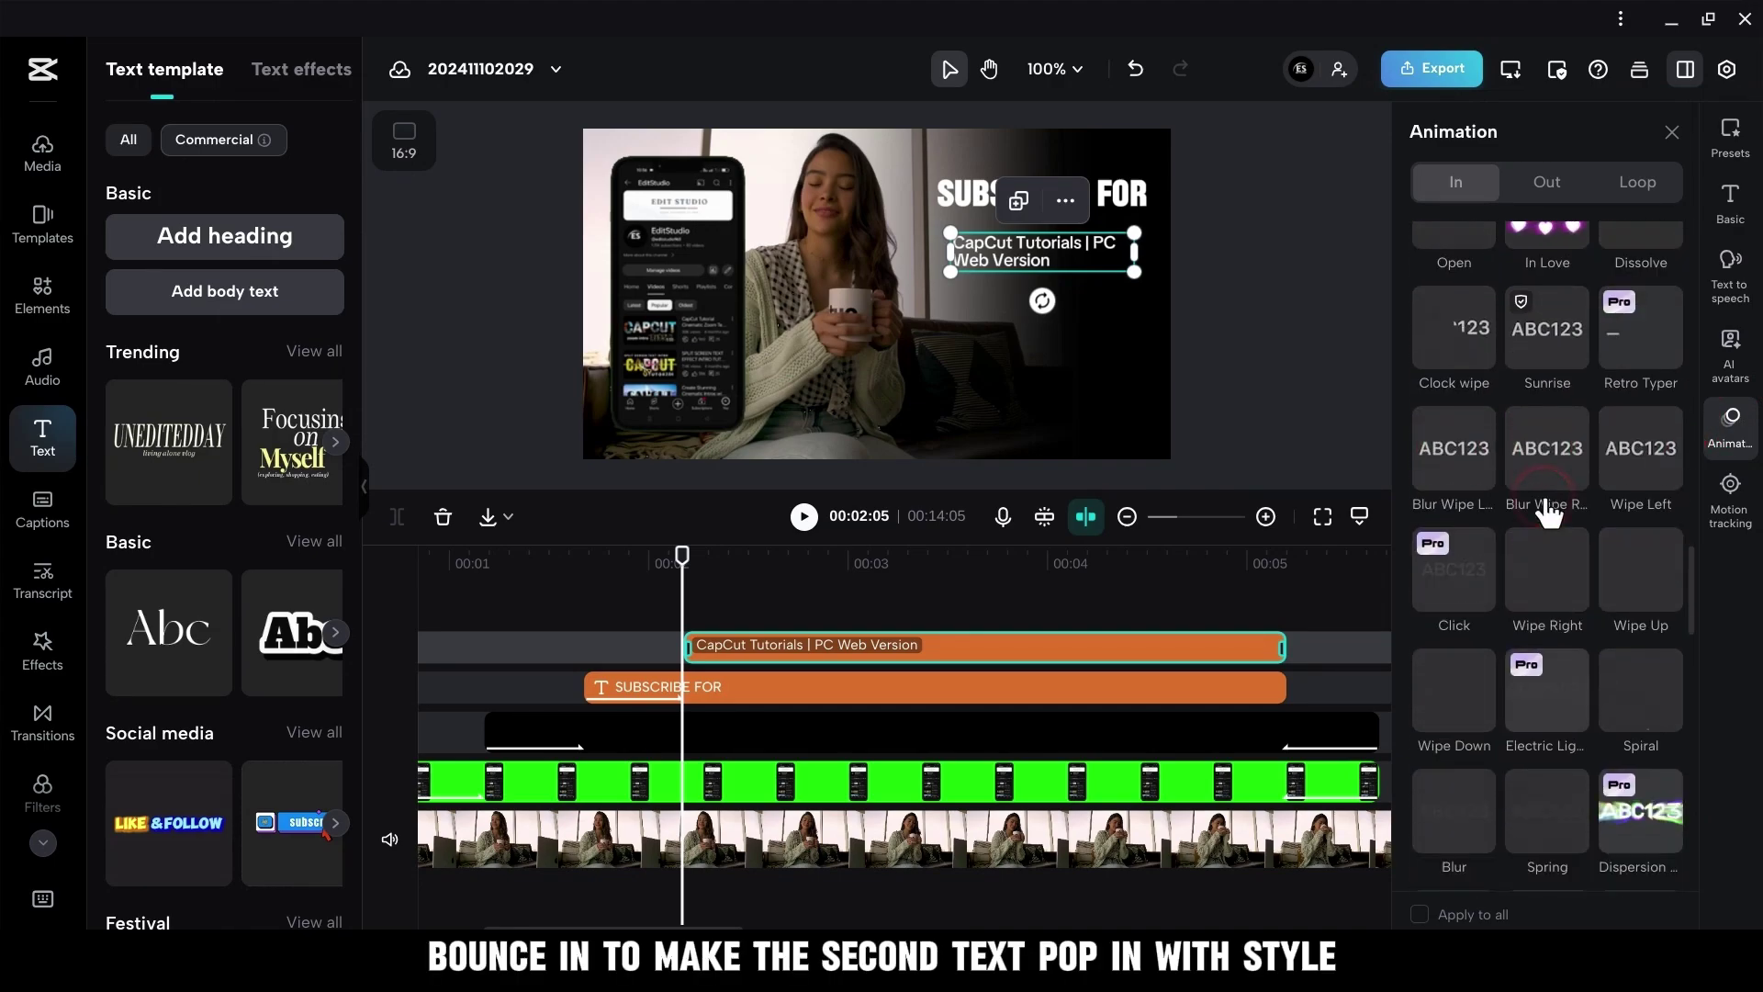
scroll(1549, 514, down, 3)
click(1451, 762)
click(1672, 133)
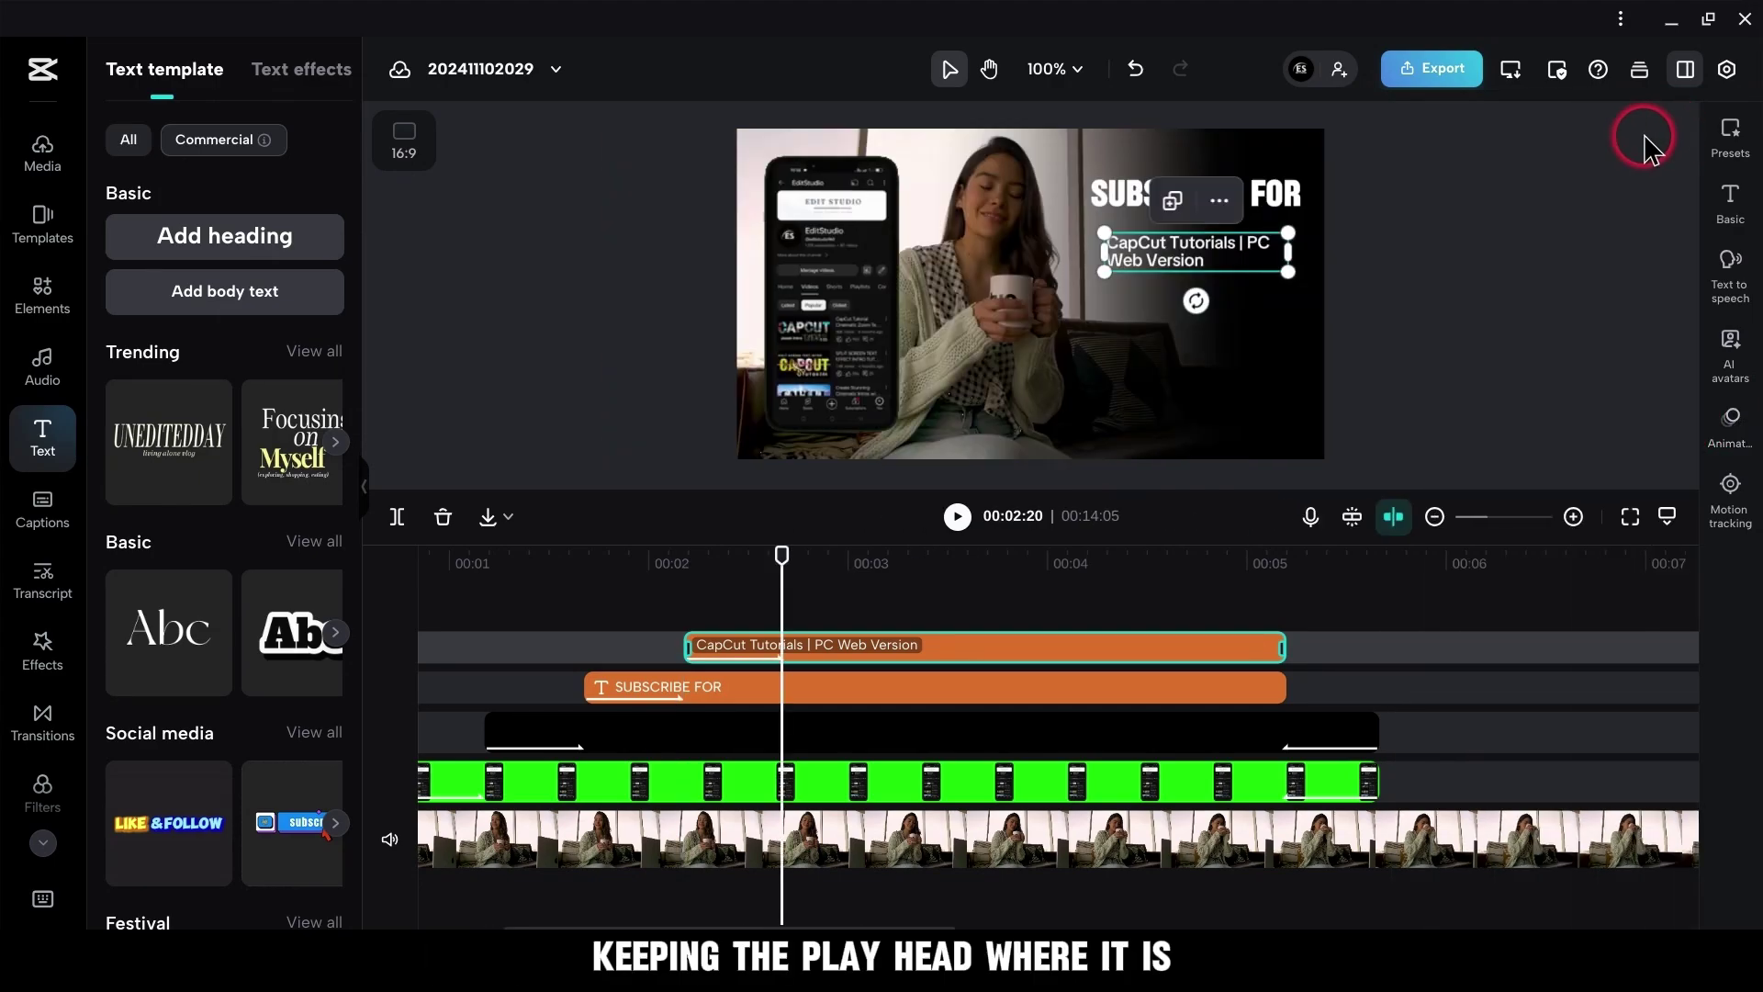
Duplicate the CapCut Tutorials text clip, shorten its end, and clear its old text
right_click(831, 653)
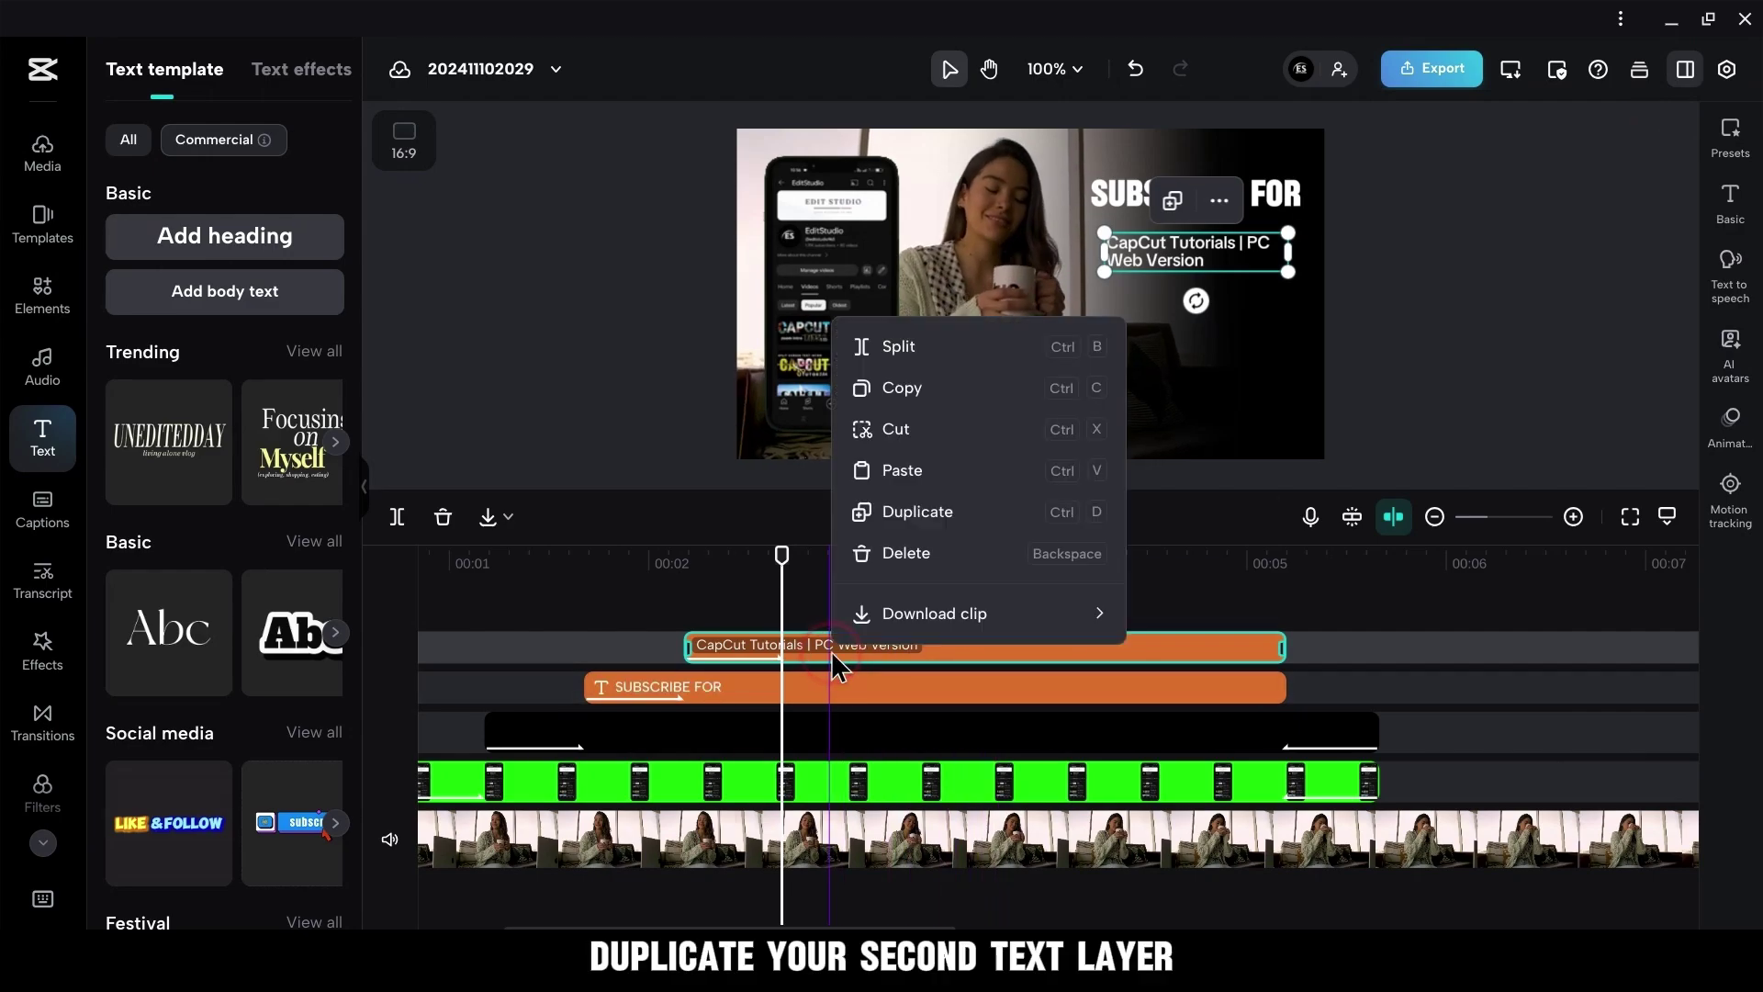
click(909, 530)
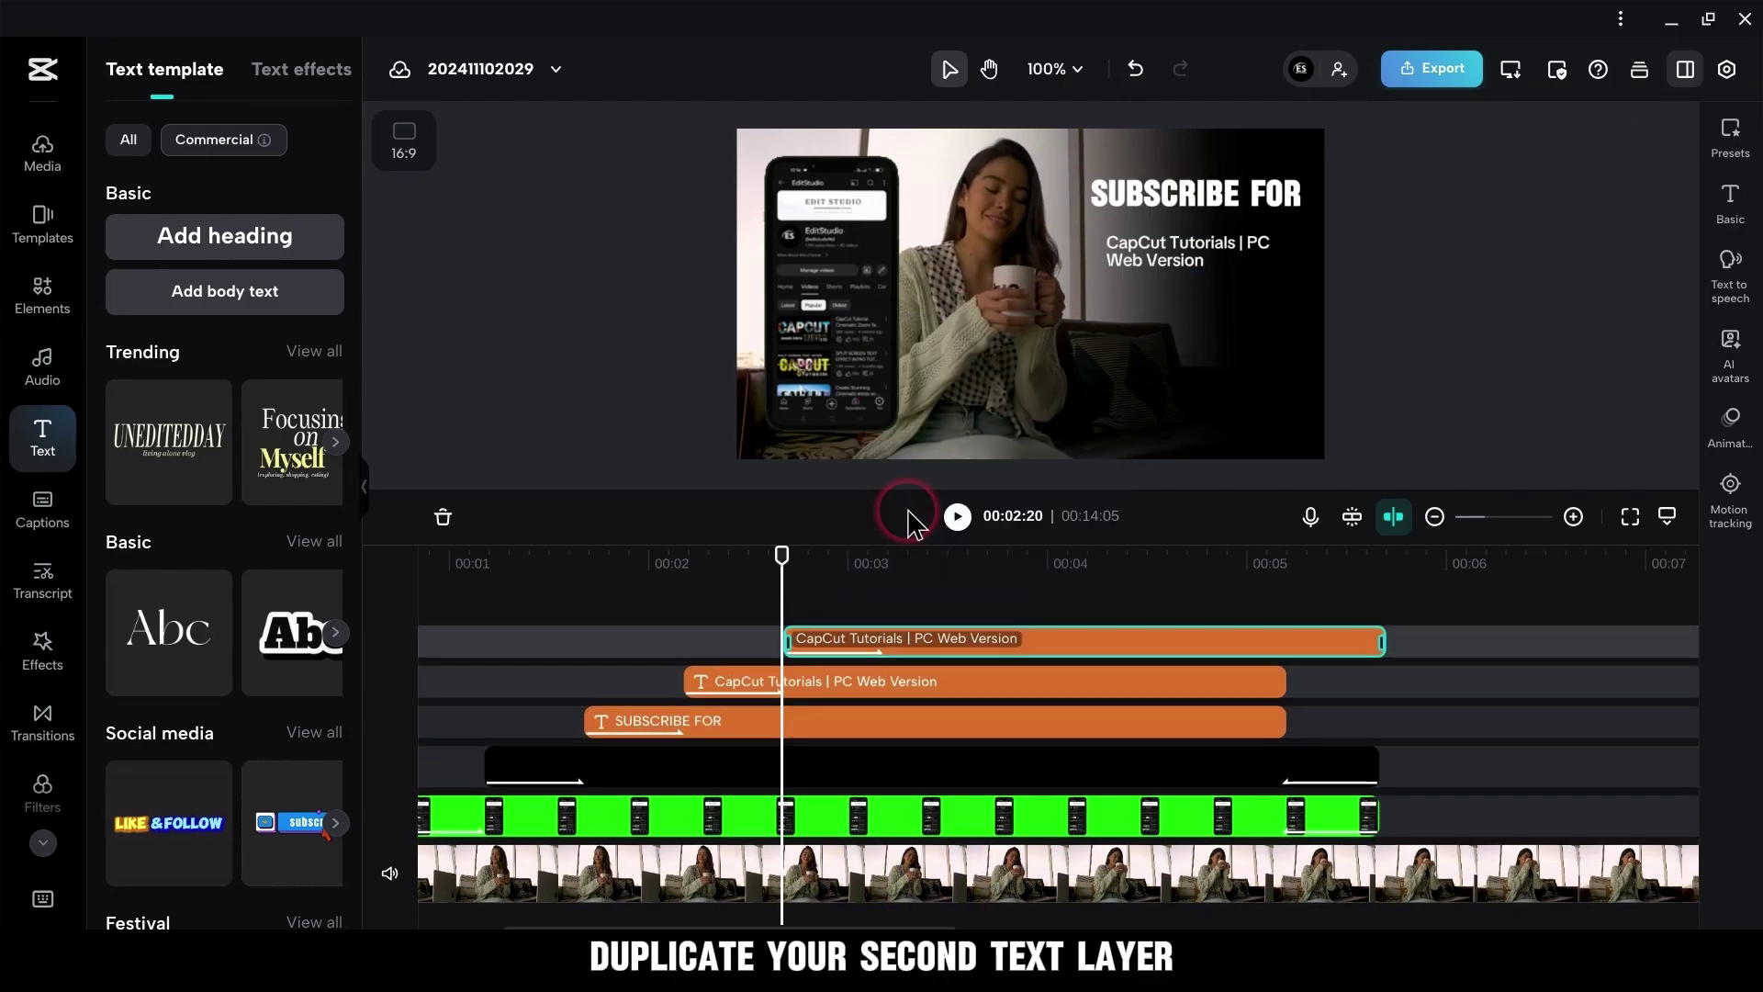
drag(1385, 634, 1285, 654)
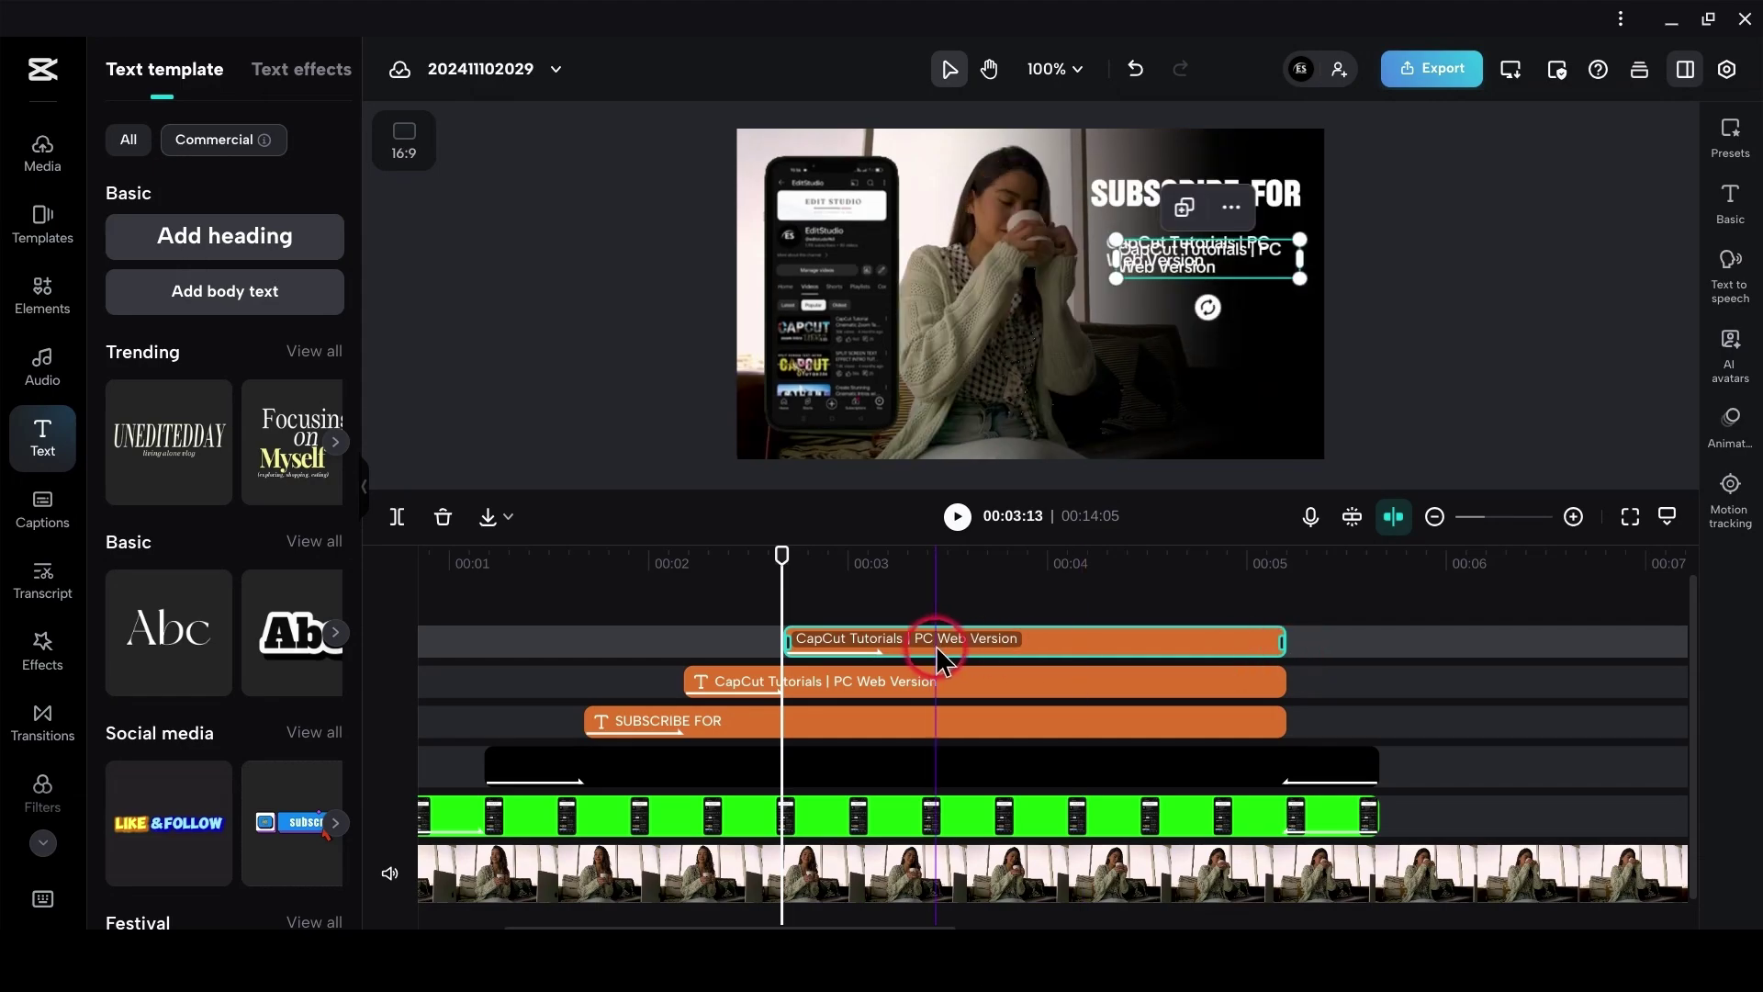
click(1730, 197)
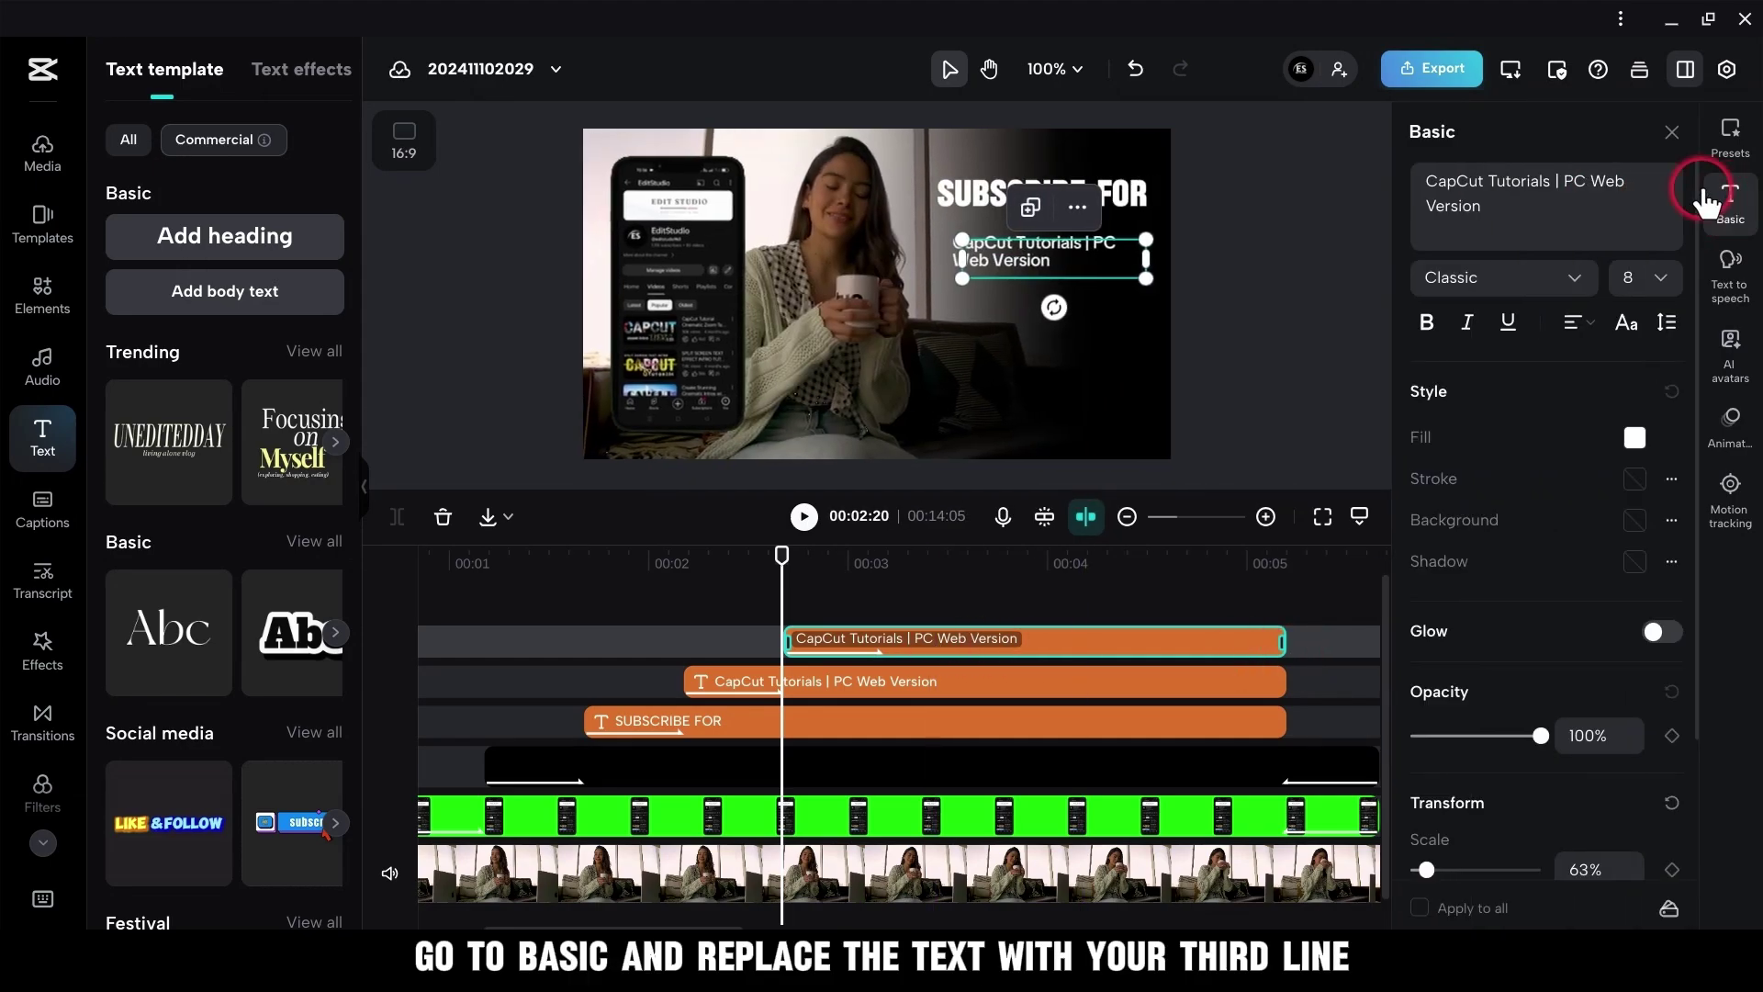
click(1429, 177)
key(ctrl+a)
key(BackSpace)
Paste 'CapCut Tutorials | Mobile App' and place the line below the PC Web Version line
right_click(1492, 204)
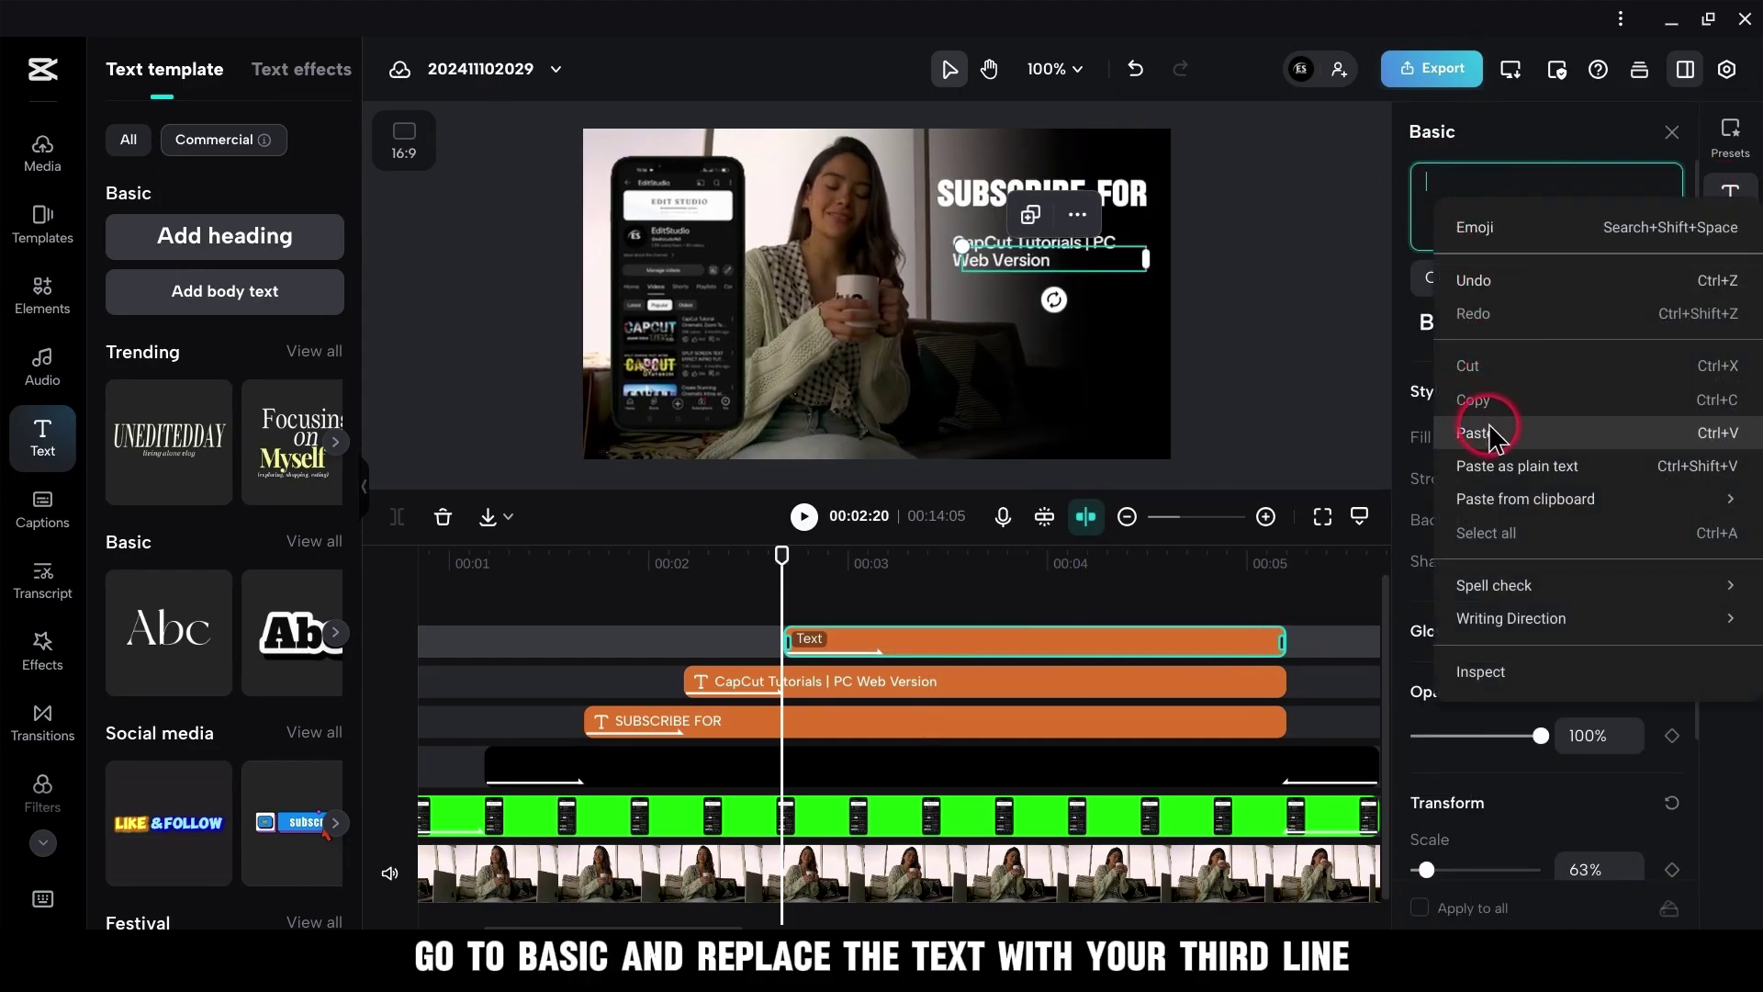
click(1491, 433)
click(1667, 132)
drag(1193, 257, 1179, 314)
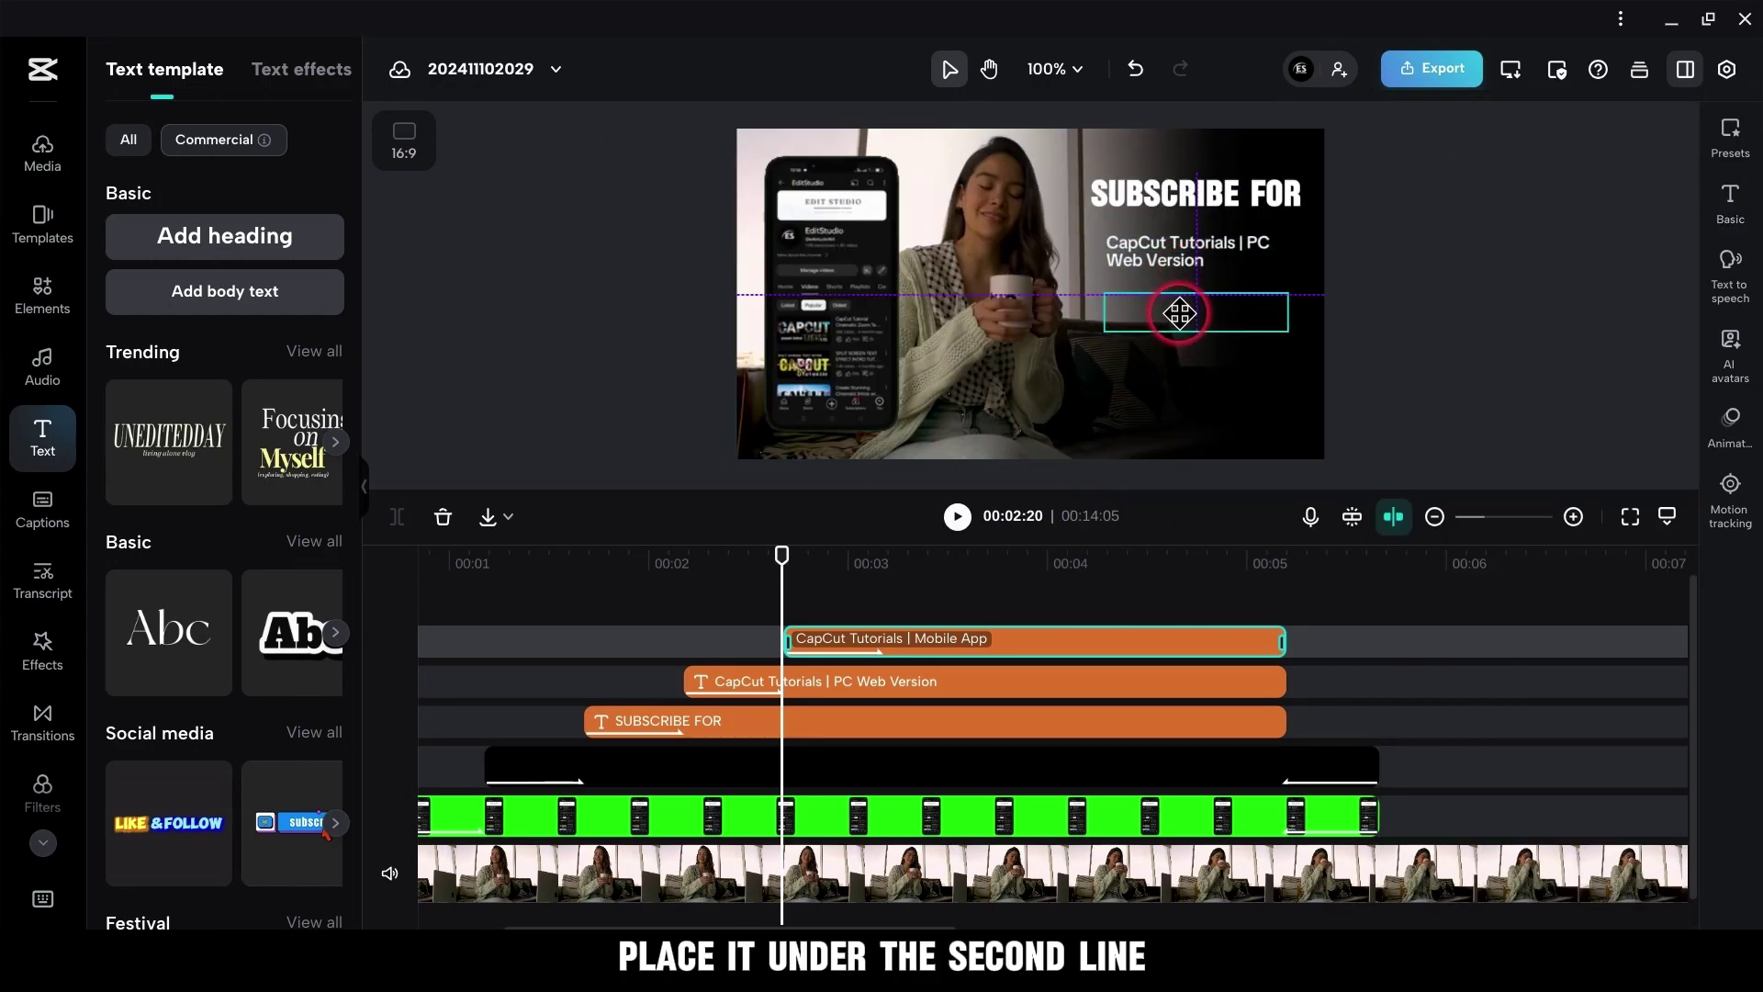
click(883, 560)
click(1179, 313)
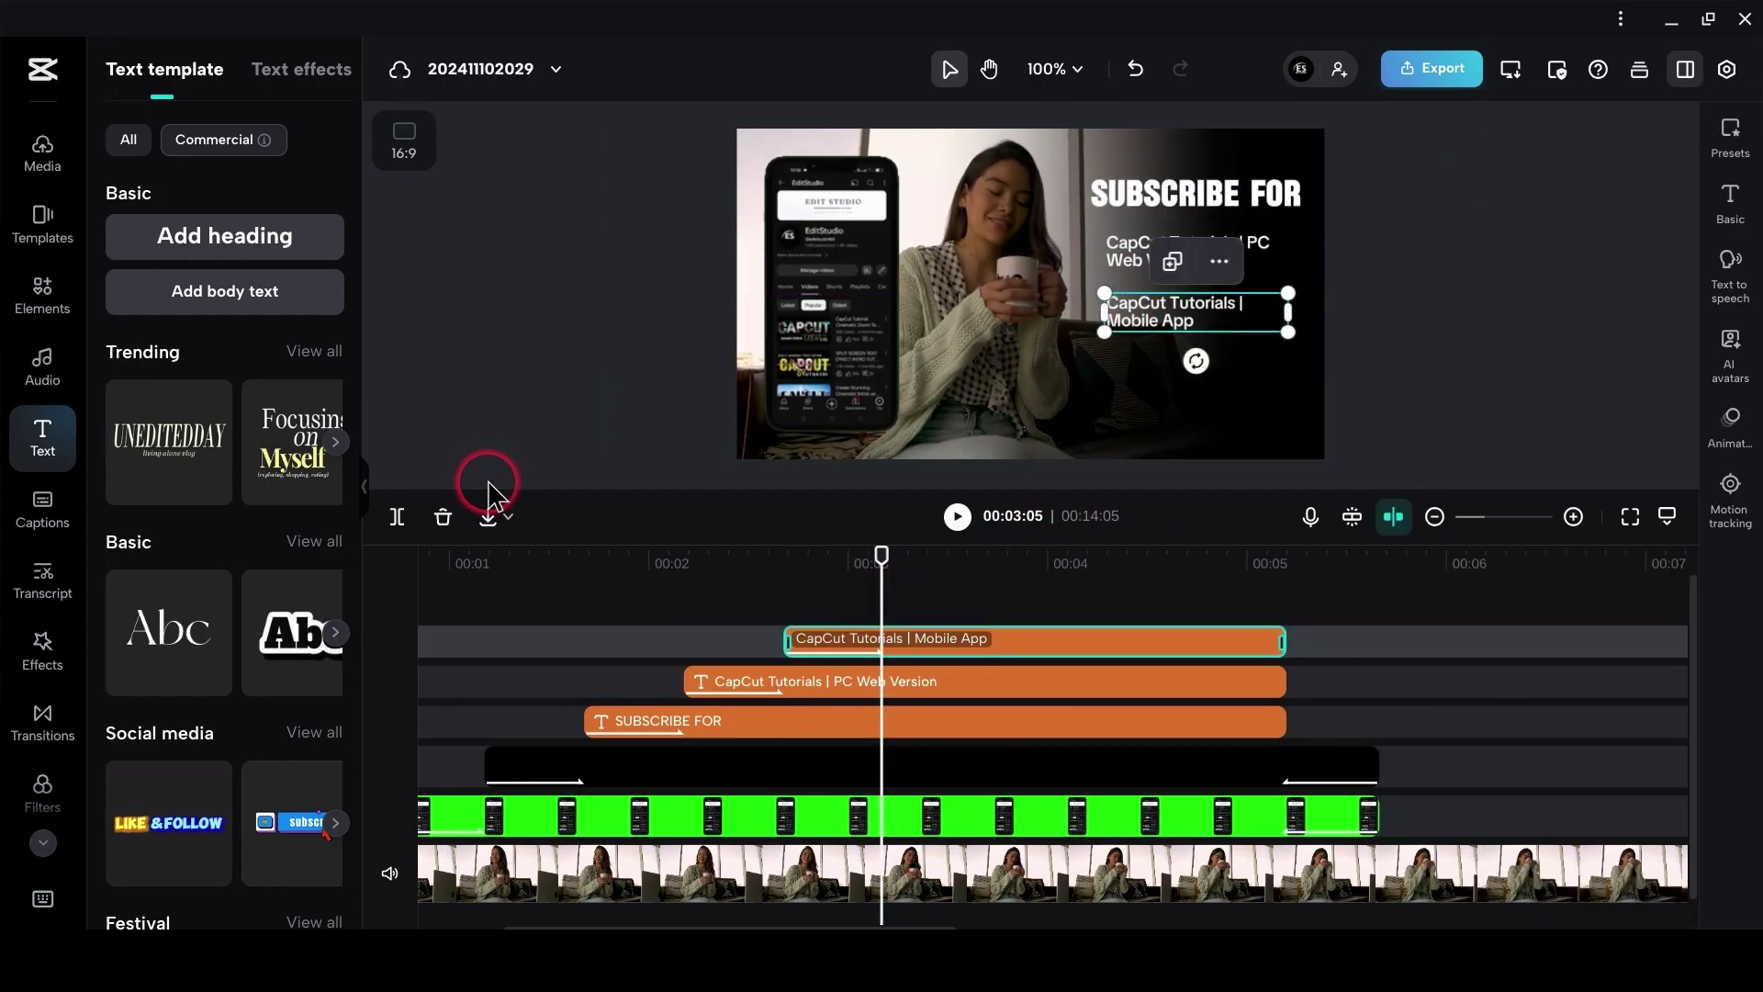
right_click(909, 642)
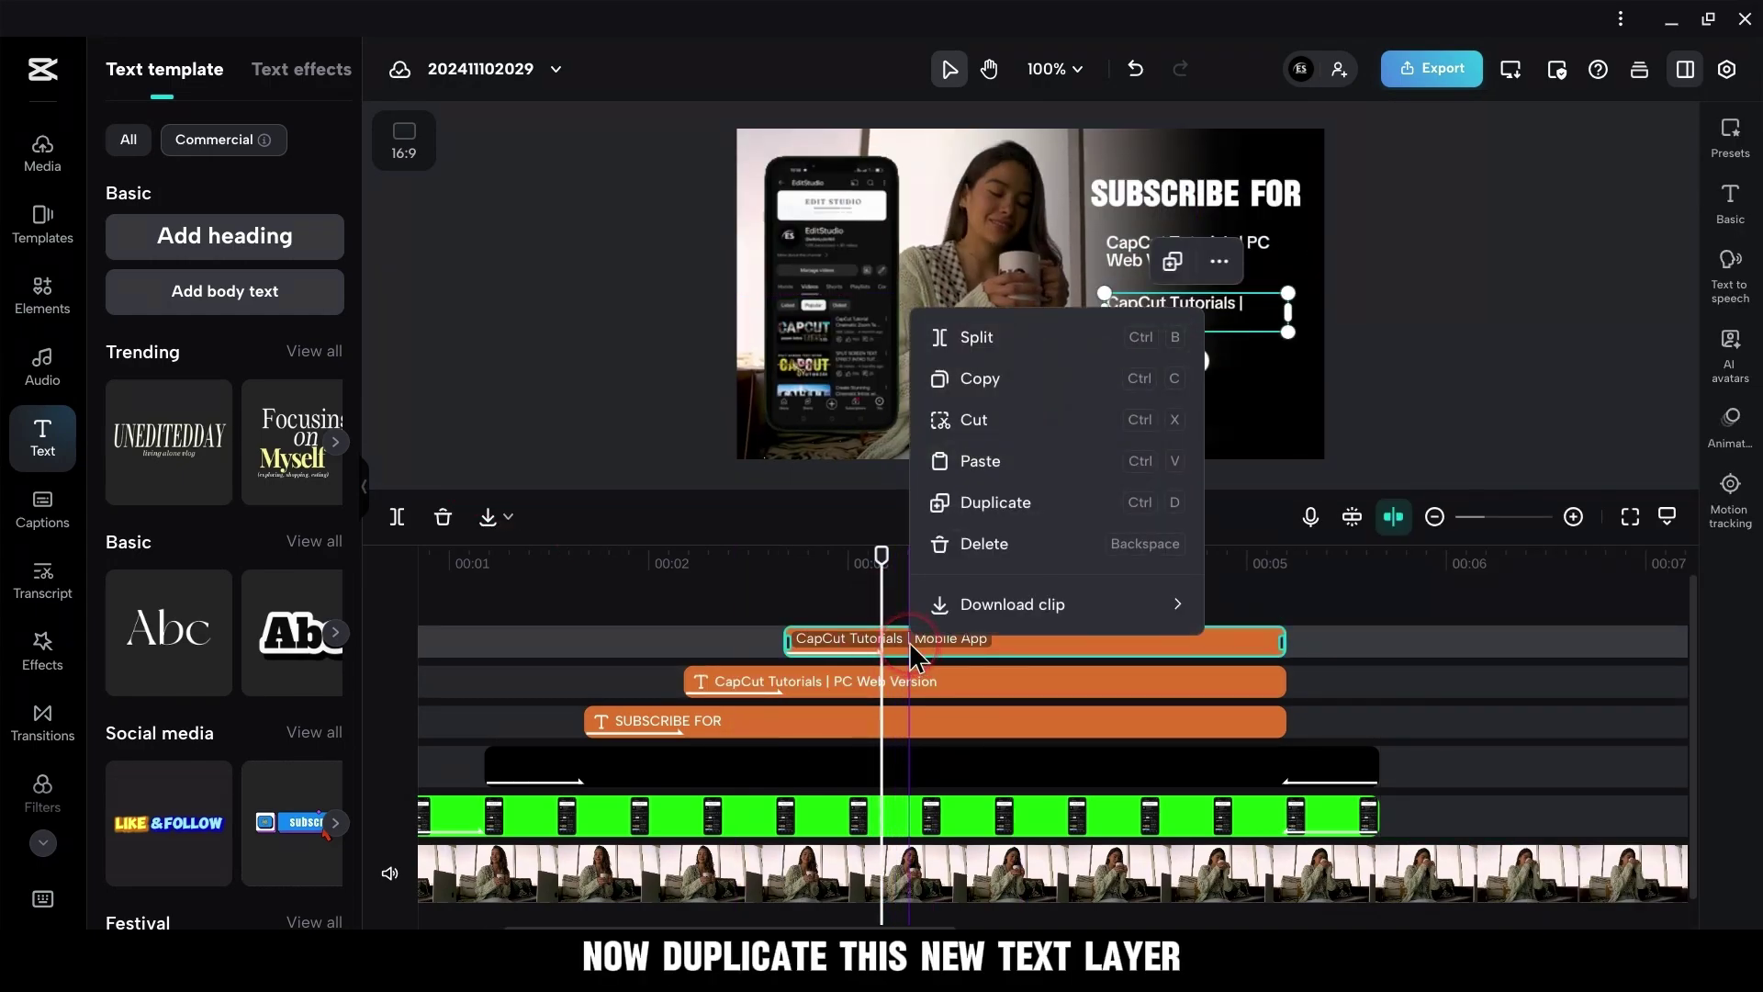
Duplicate and shorten the Mobile App clip, move it lower, and paste 'CapCut Tutorials | PC for Windows'
click(1003, 528)
drag(1402, 678, 1291, 673)
drag(1202, 317, 1204, 374)
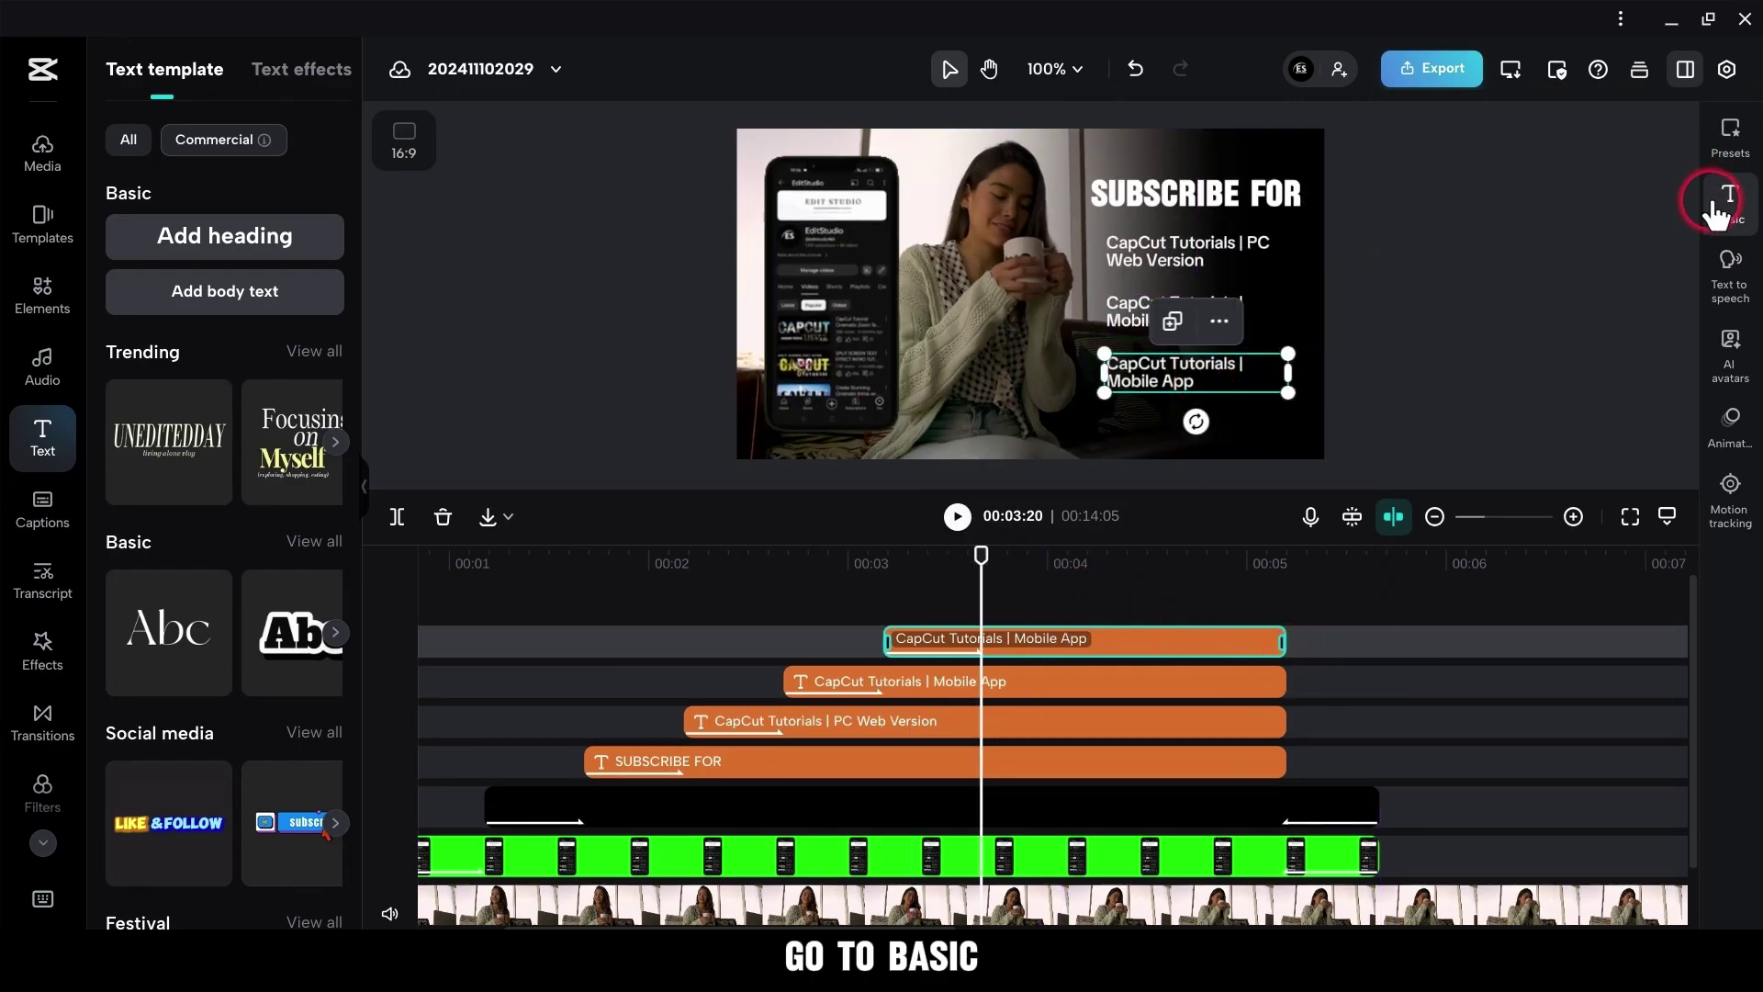
click(1730, 204)
click(1667, 179)
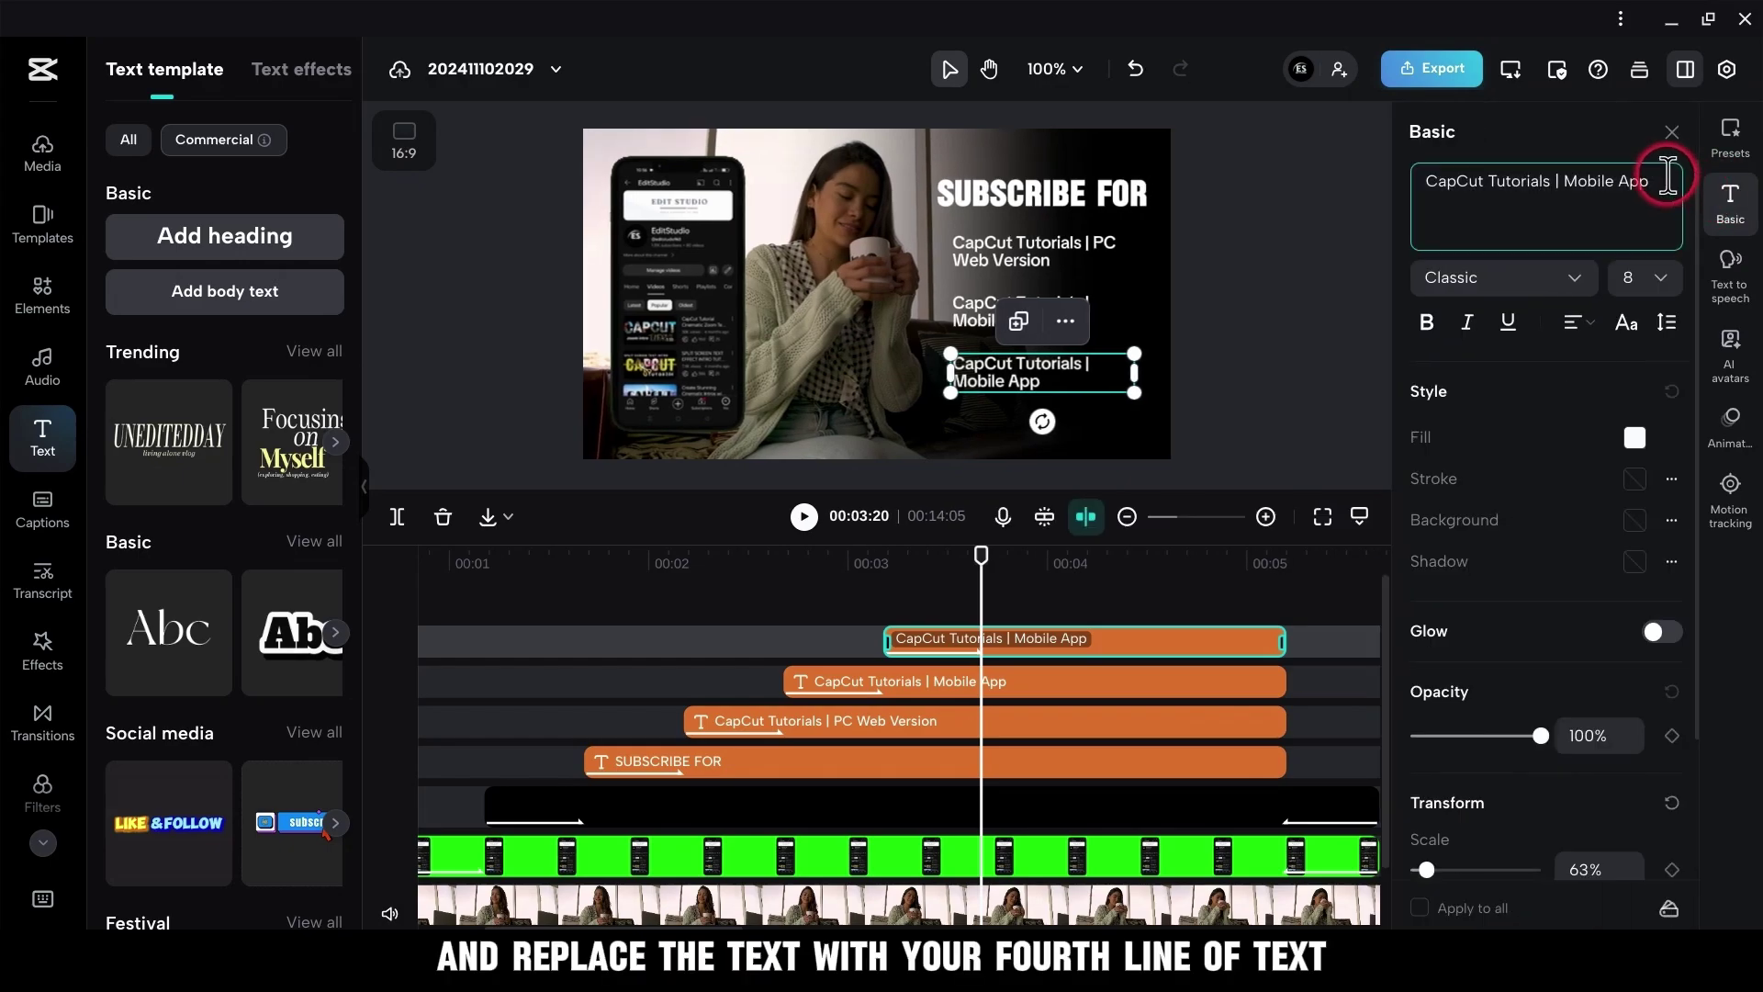
right_click(1446, 187)
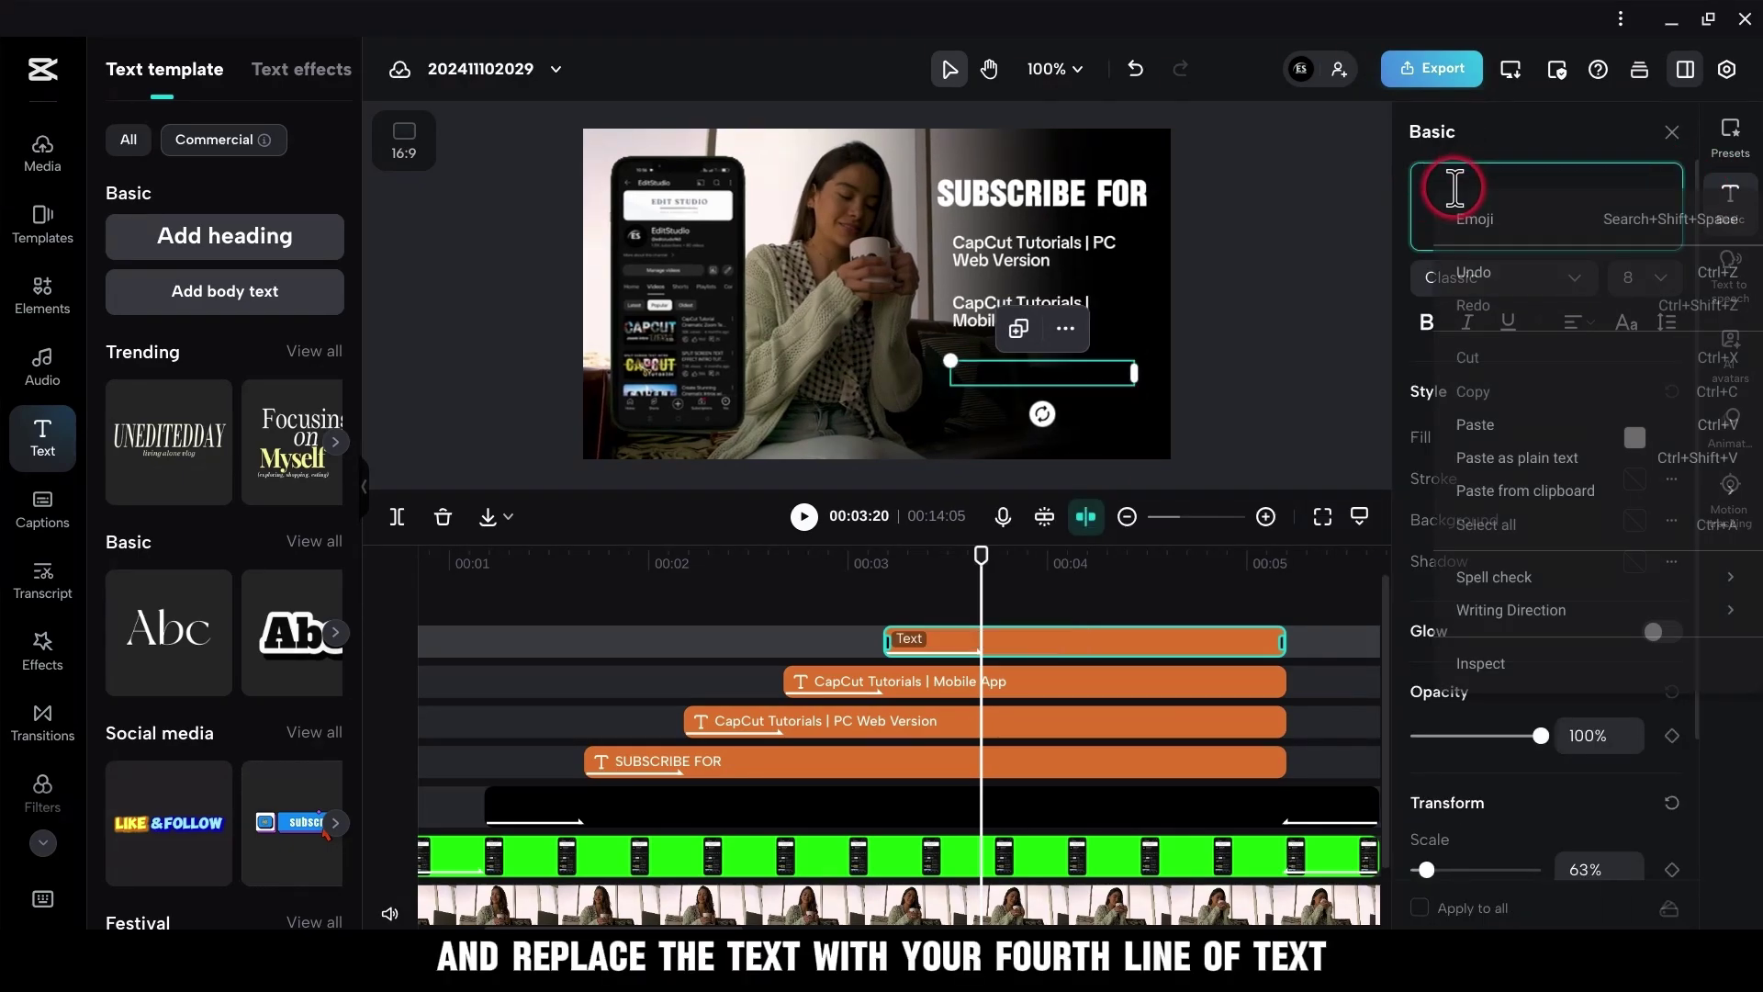
click(1478, 425)
click(1672, 131)
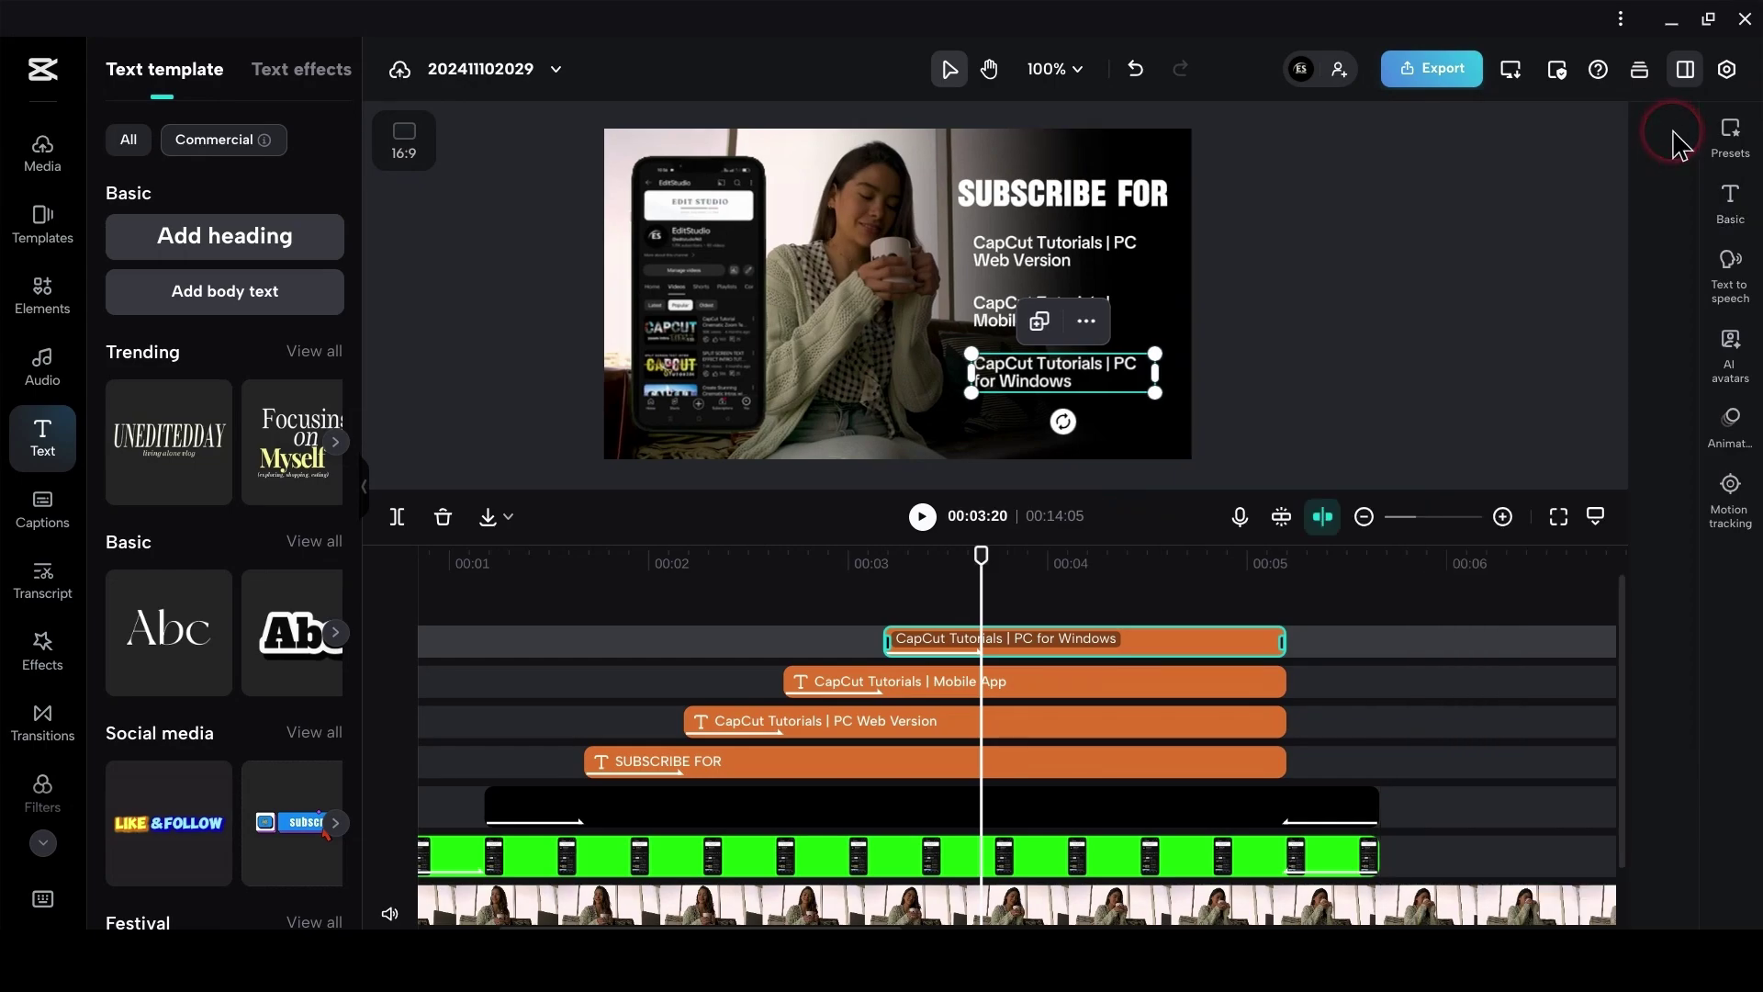
Duplicate the PC for Windows text clip, shorten the copy, and move it below the fourth line
right_click(1010, 653)
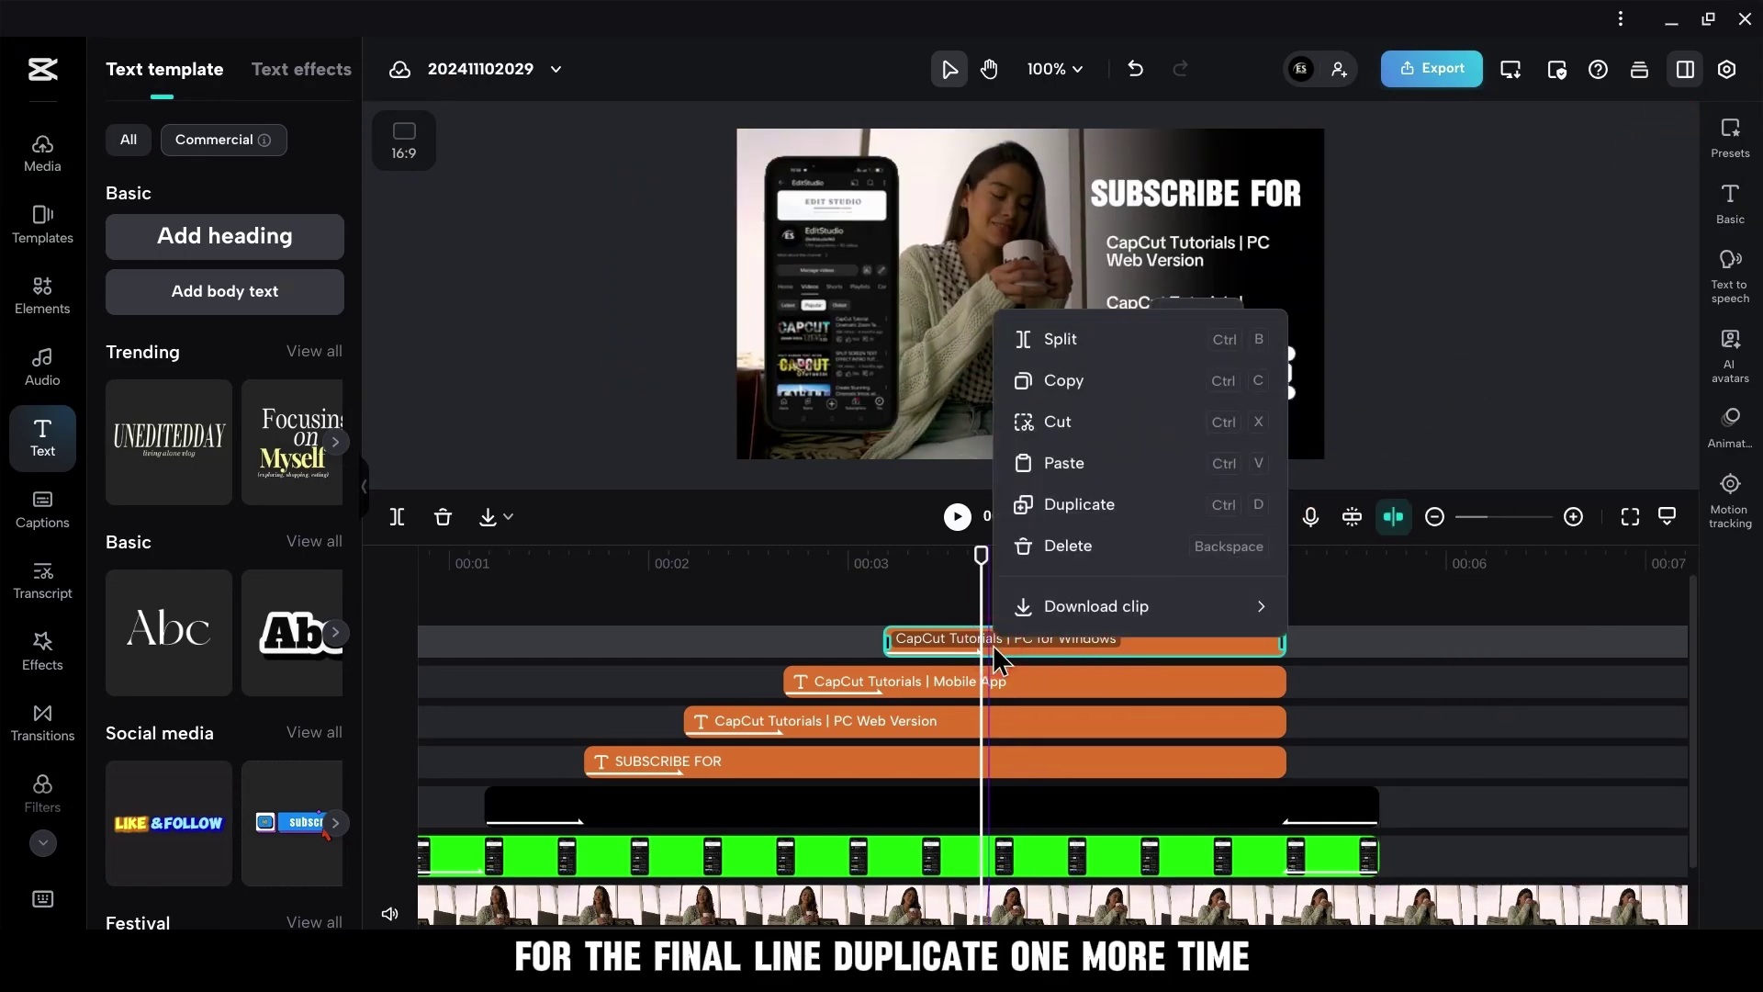
click(1056, 504)
drag(1381, 641, 1285, 641)
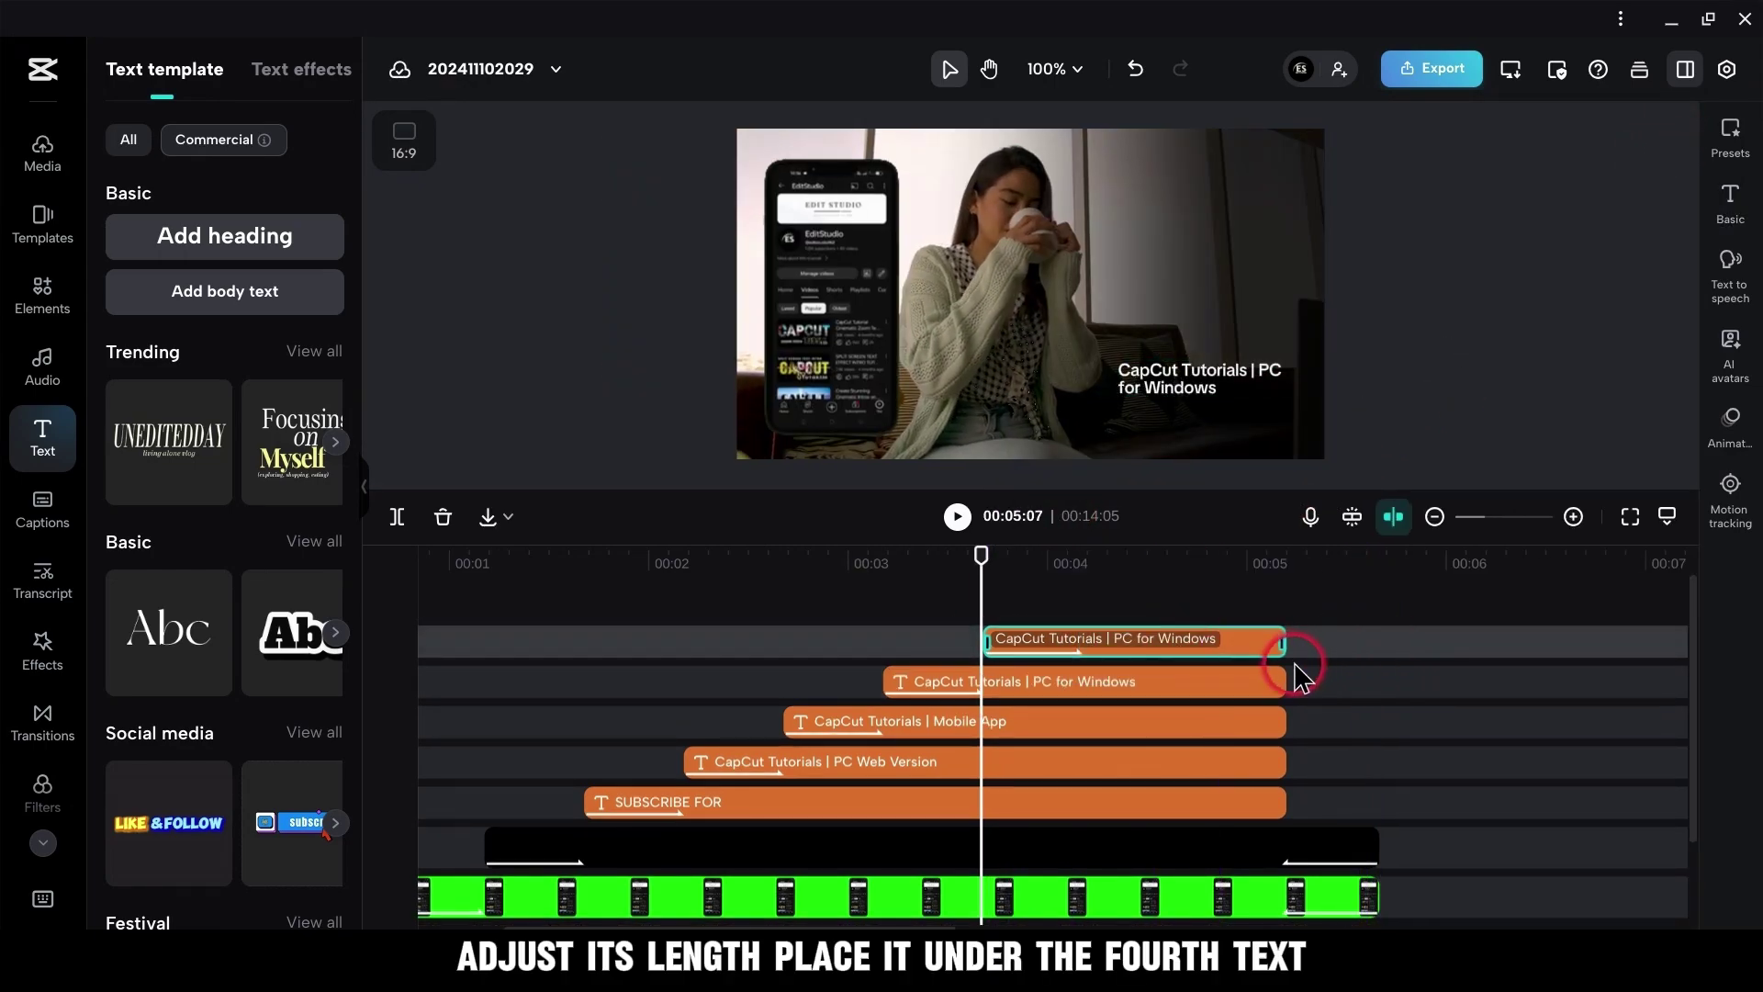
click(1081, 560)
drag(1173, 381, 1178, 417)
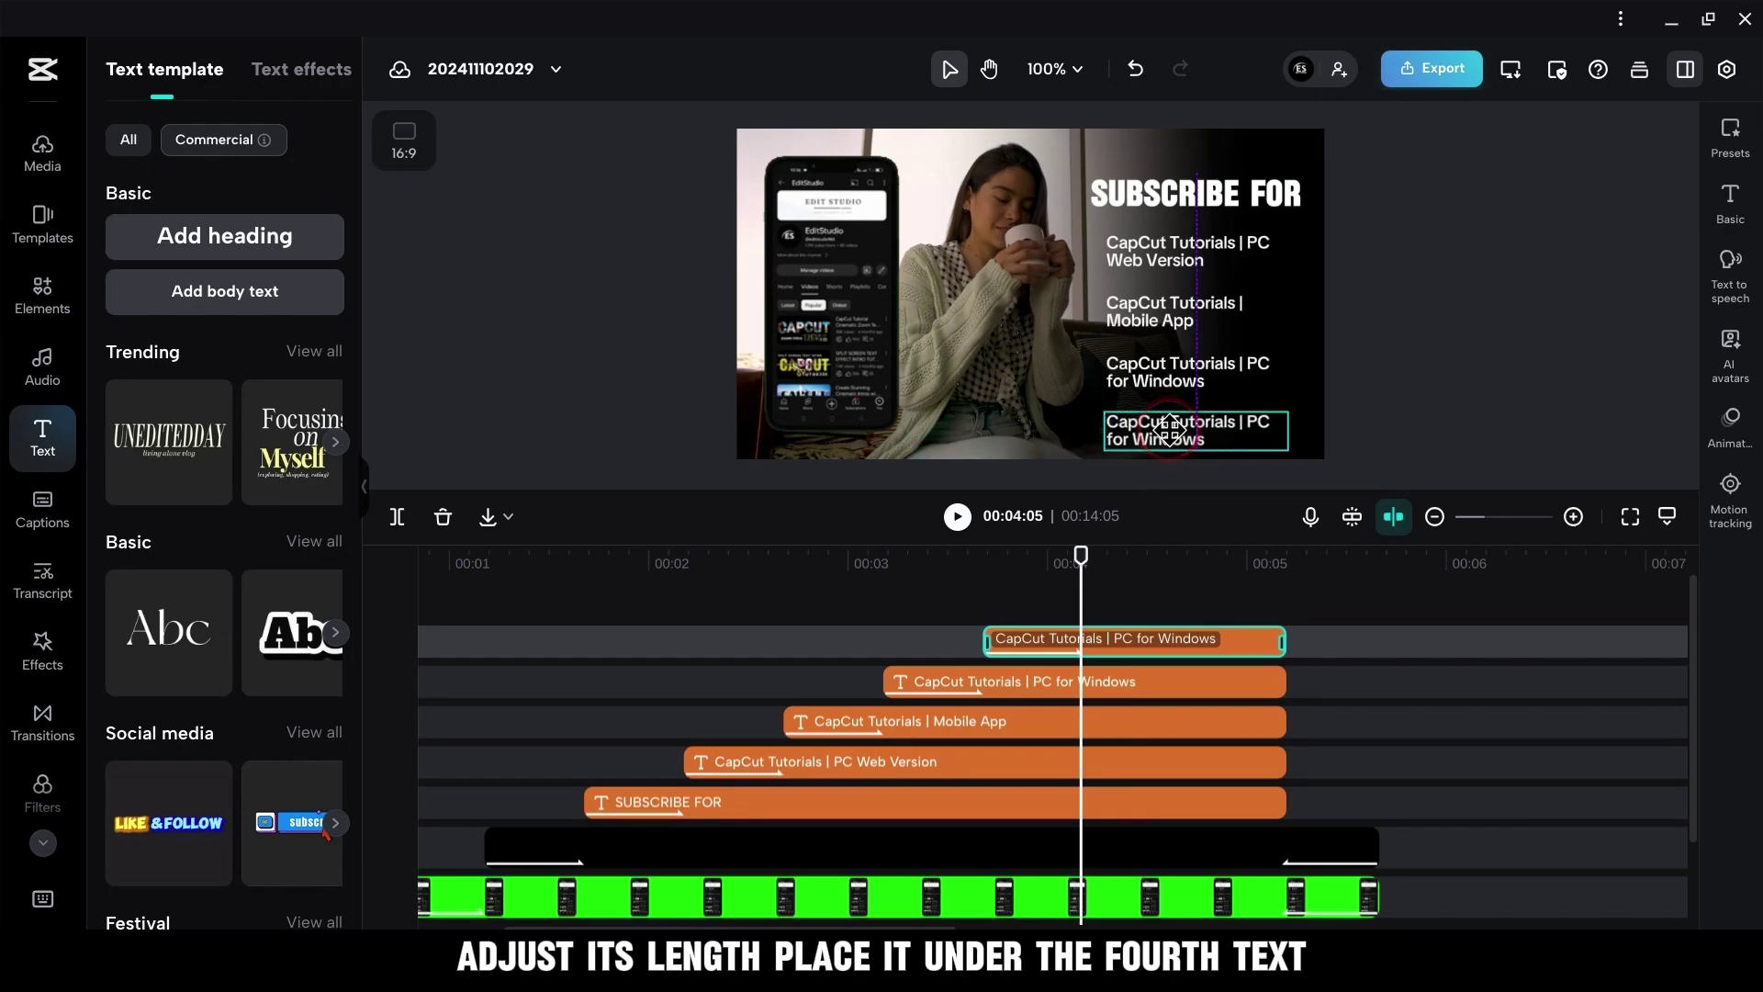
Replace the duplicate's text with 'Canva Tutorials | Free Version'
click(1738, 214)
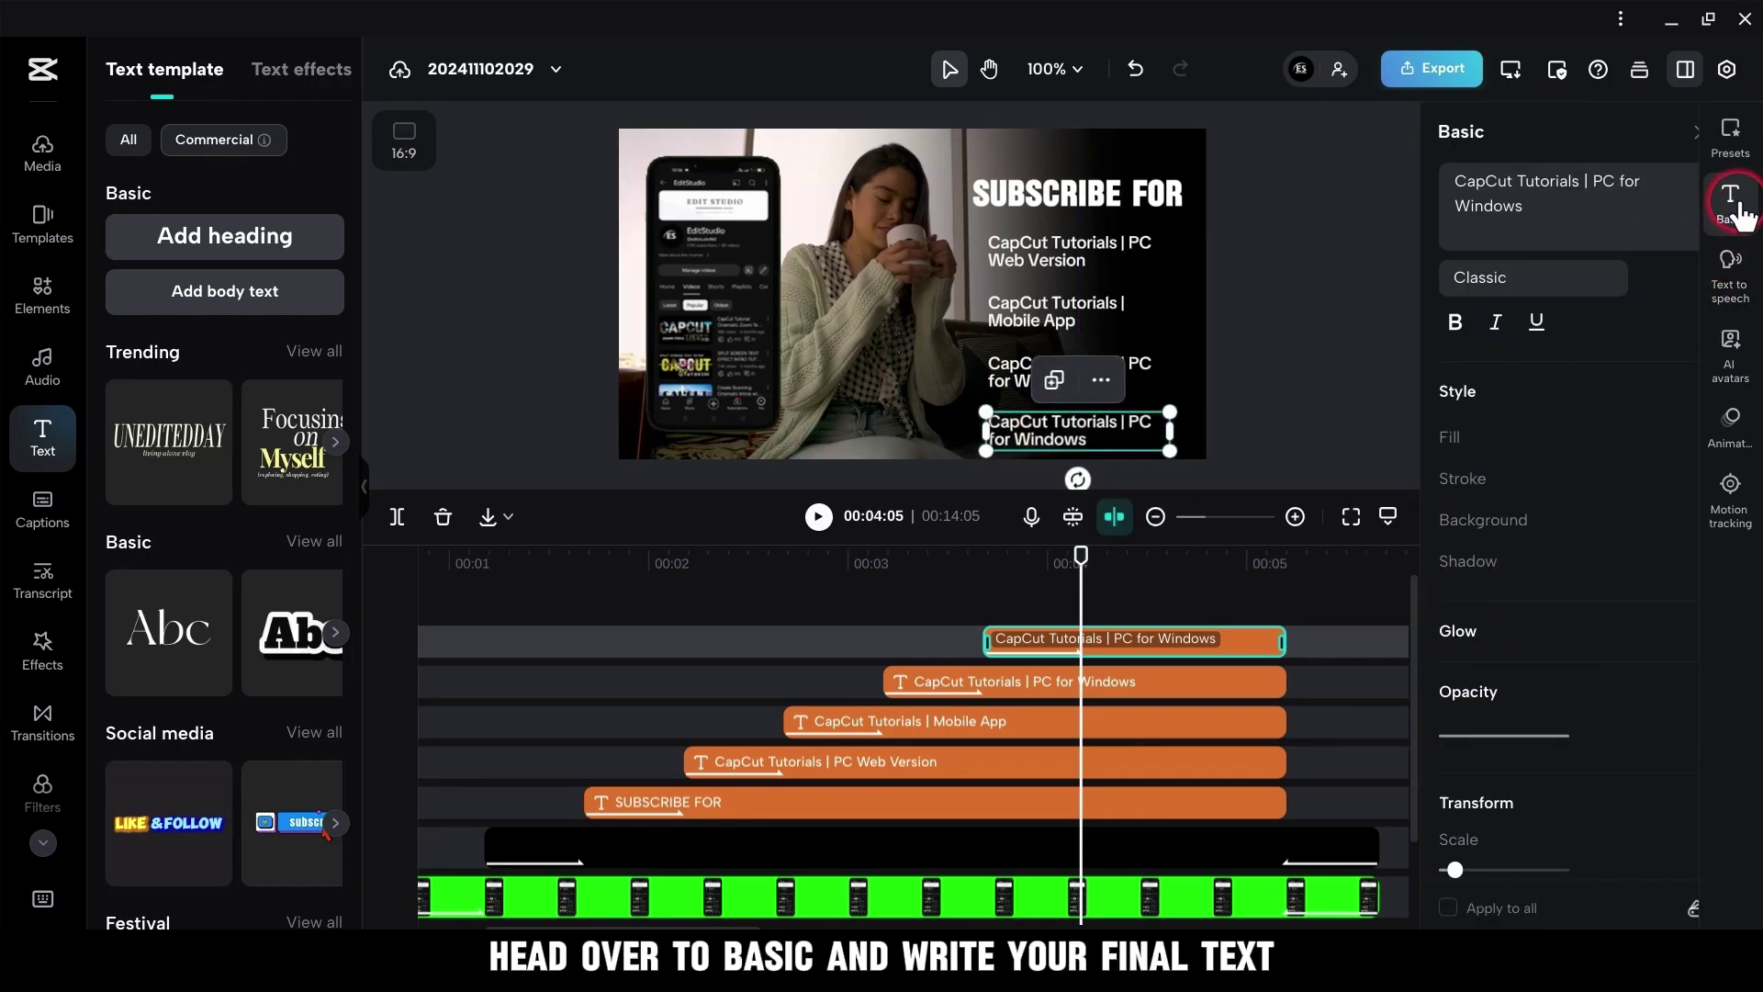
click(1469, 166)
right_click(1464, 206)
click(1481, 440)
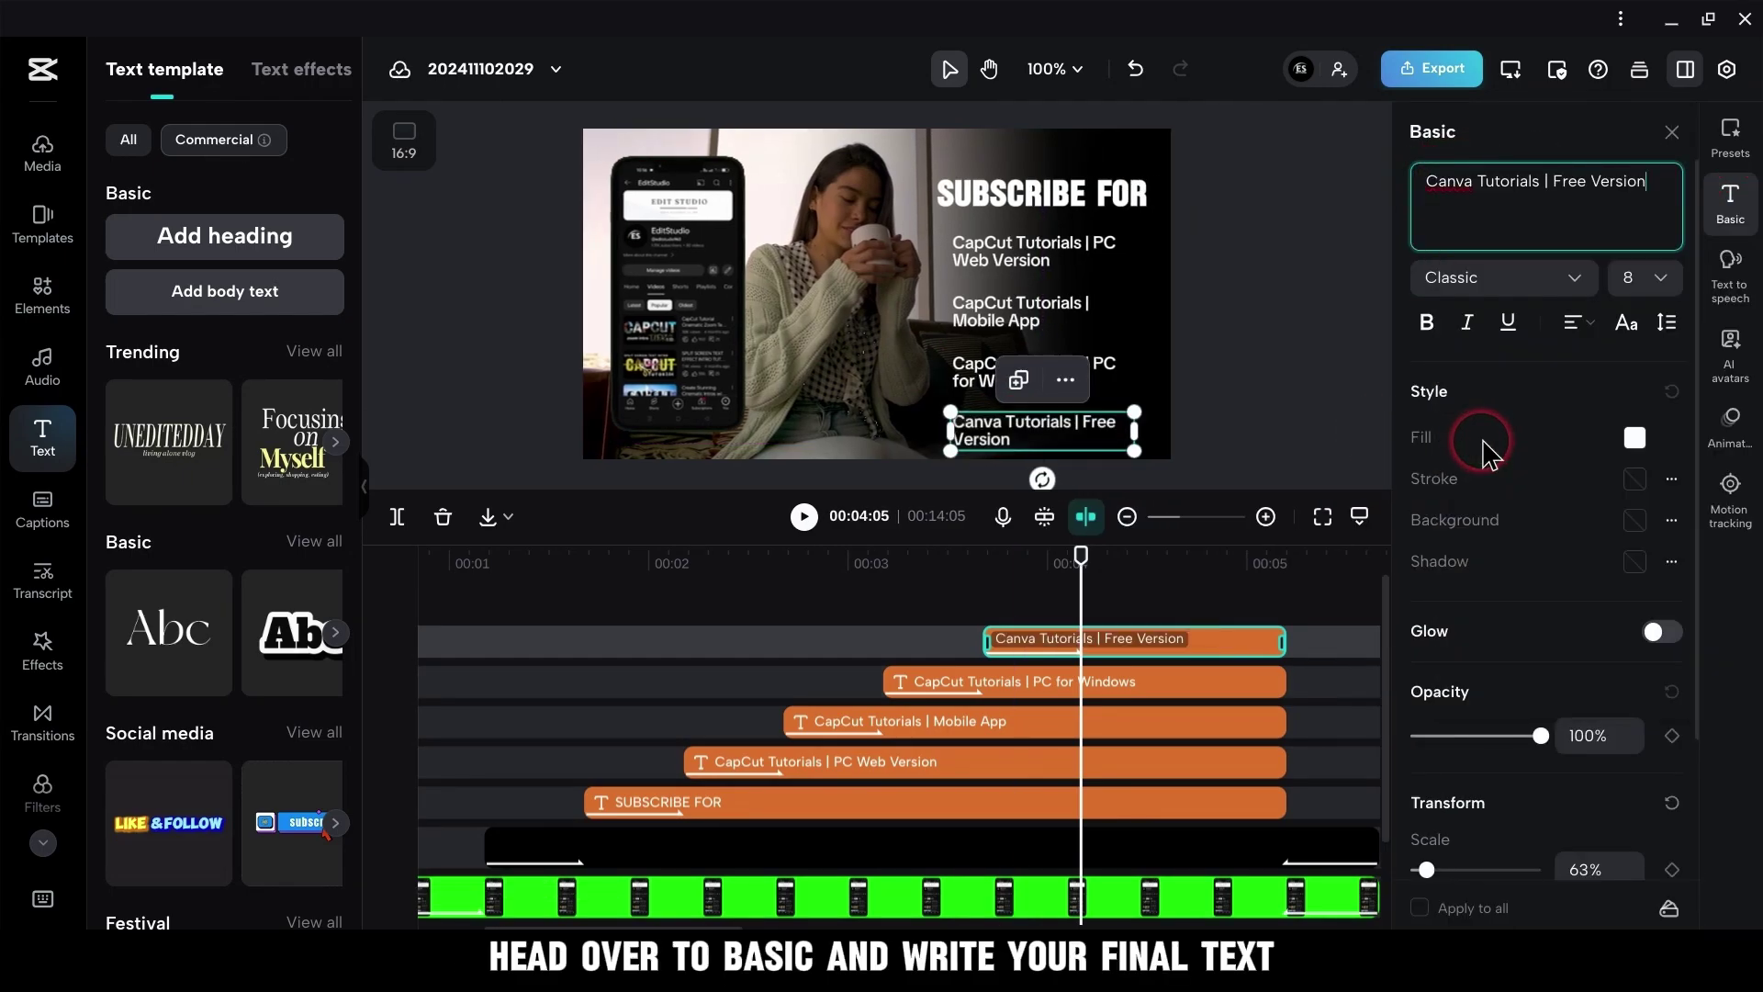
click(1497, 413)
click(1408, 382)
Nudge the PC for Windows and Canva Tutorials lines so the text lines are evenly aligned
click(1185, 319)
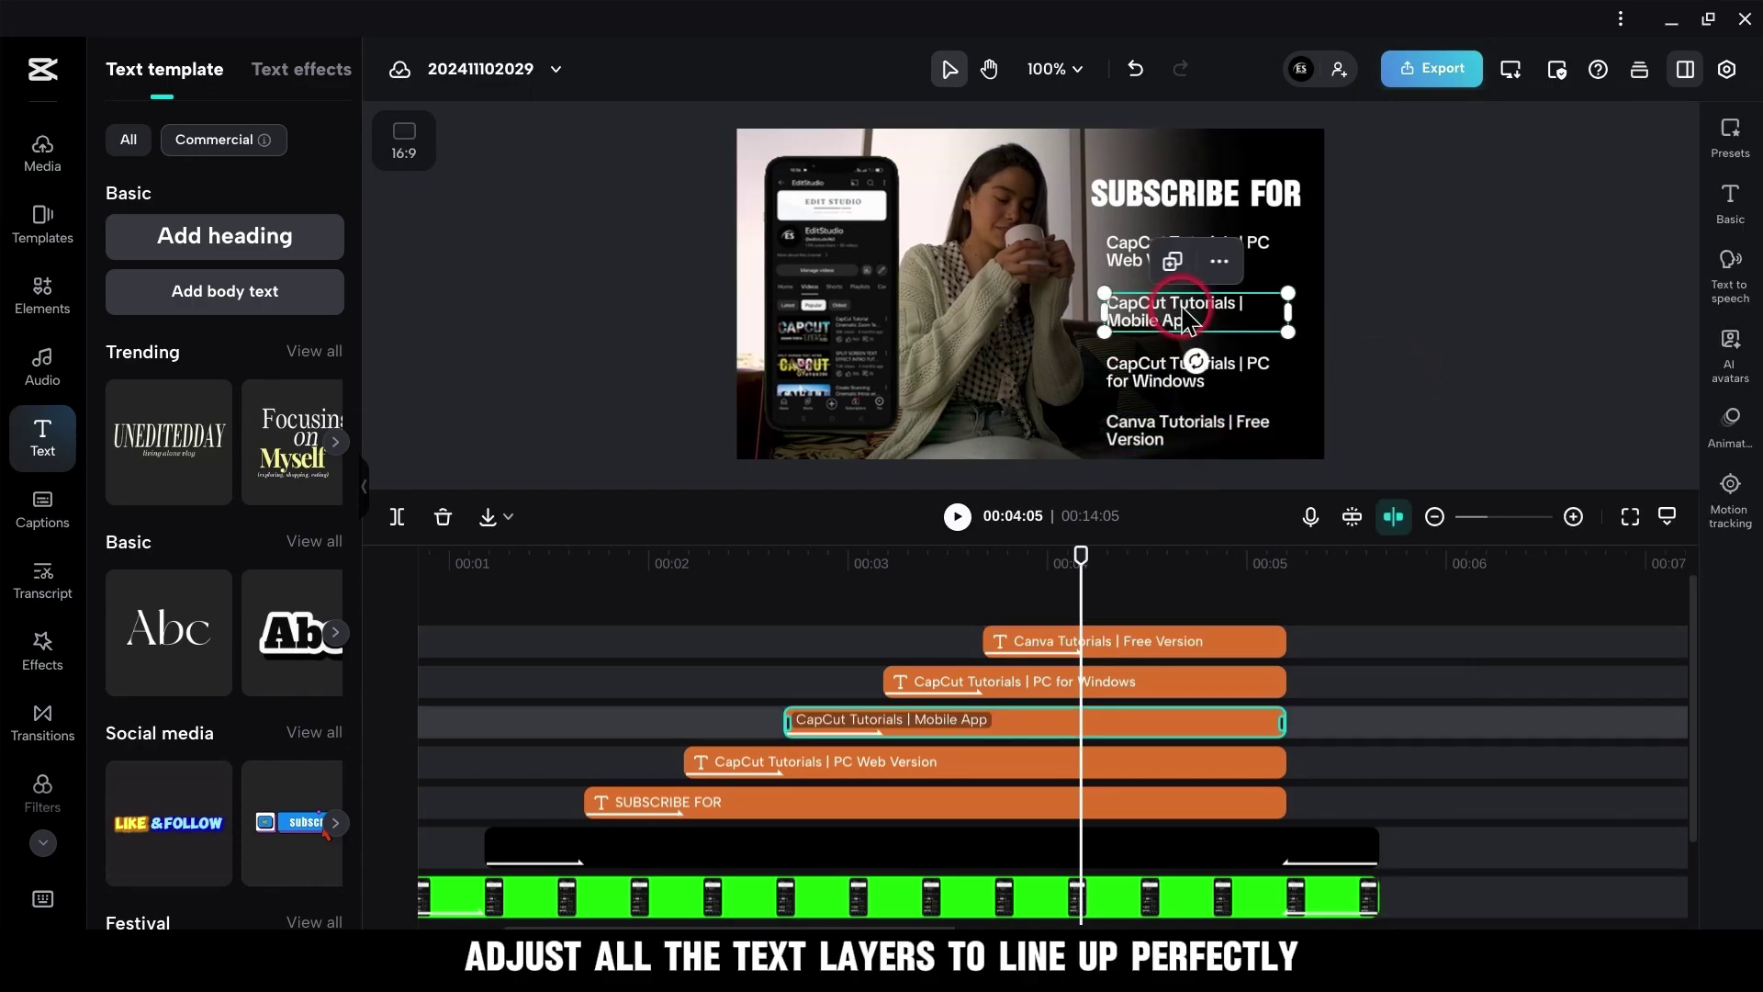
drag(1184, 372, 1184, 362)
drag(1038, 430, 1038, 424)
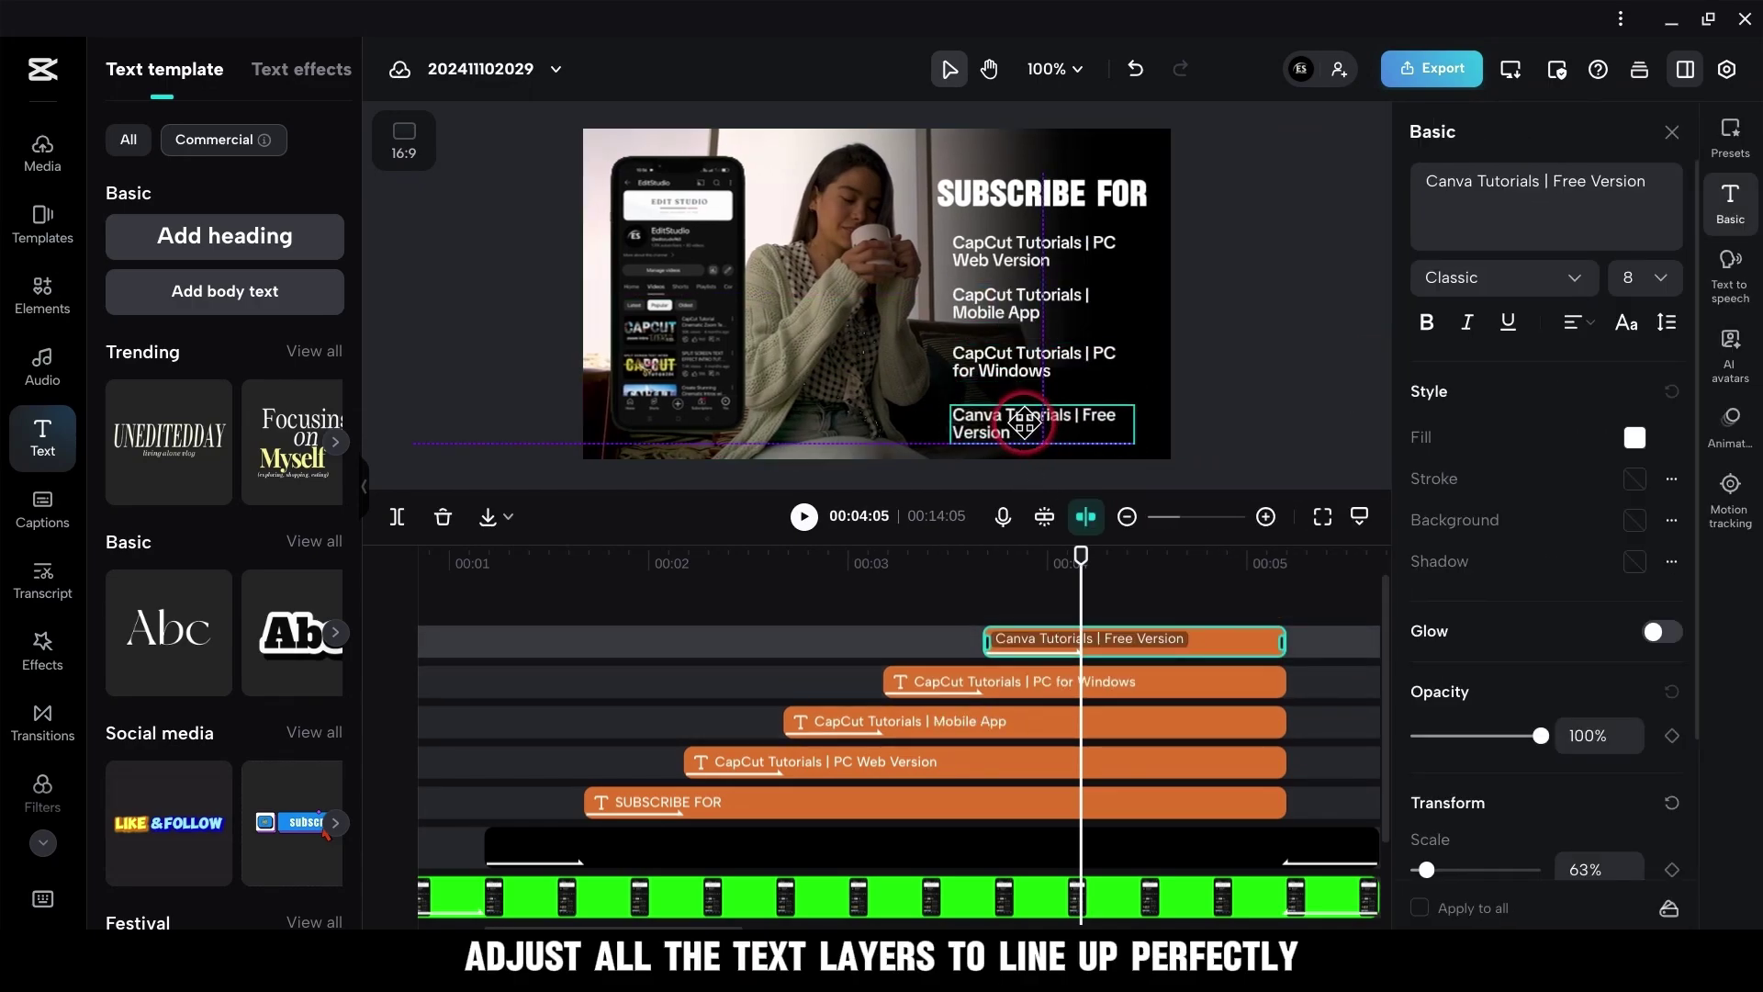
click(1671, 136)
Show the Out animation presets for the SUBSCRIBE FOR heading, scrolled down to Bounce Out
click(1256, 804)
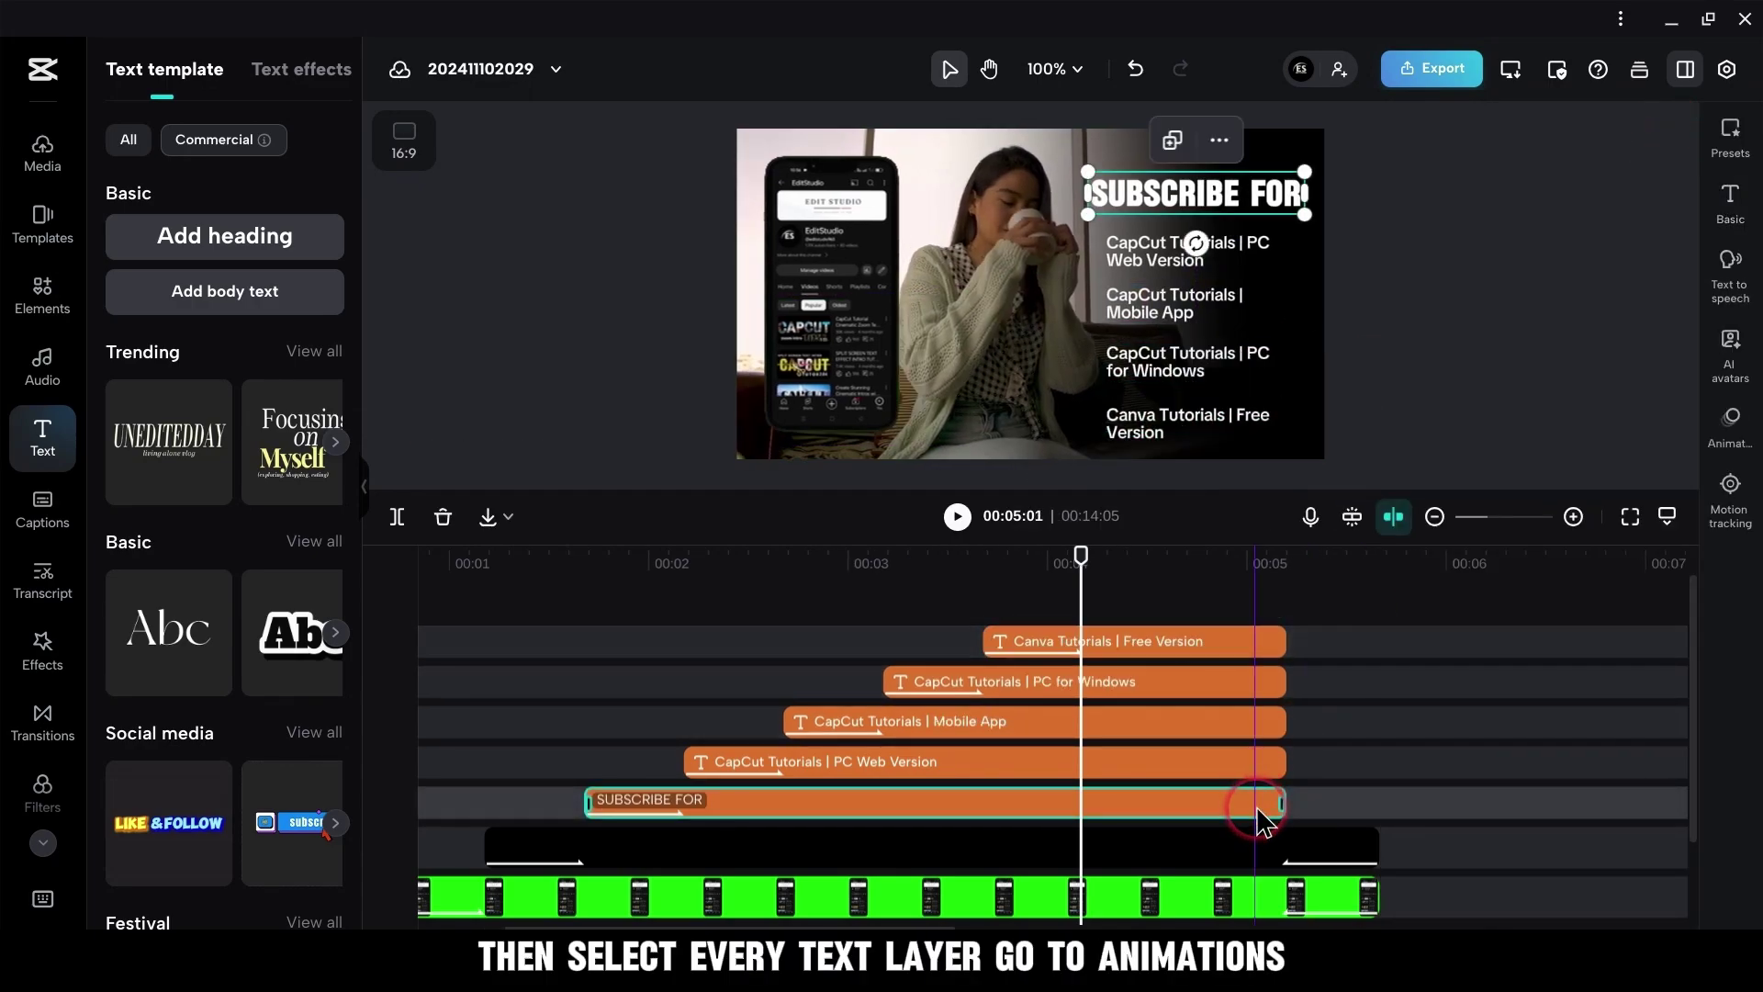
click(1732, 425)
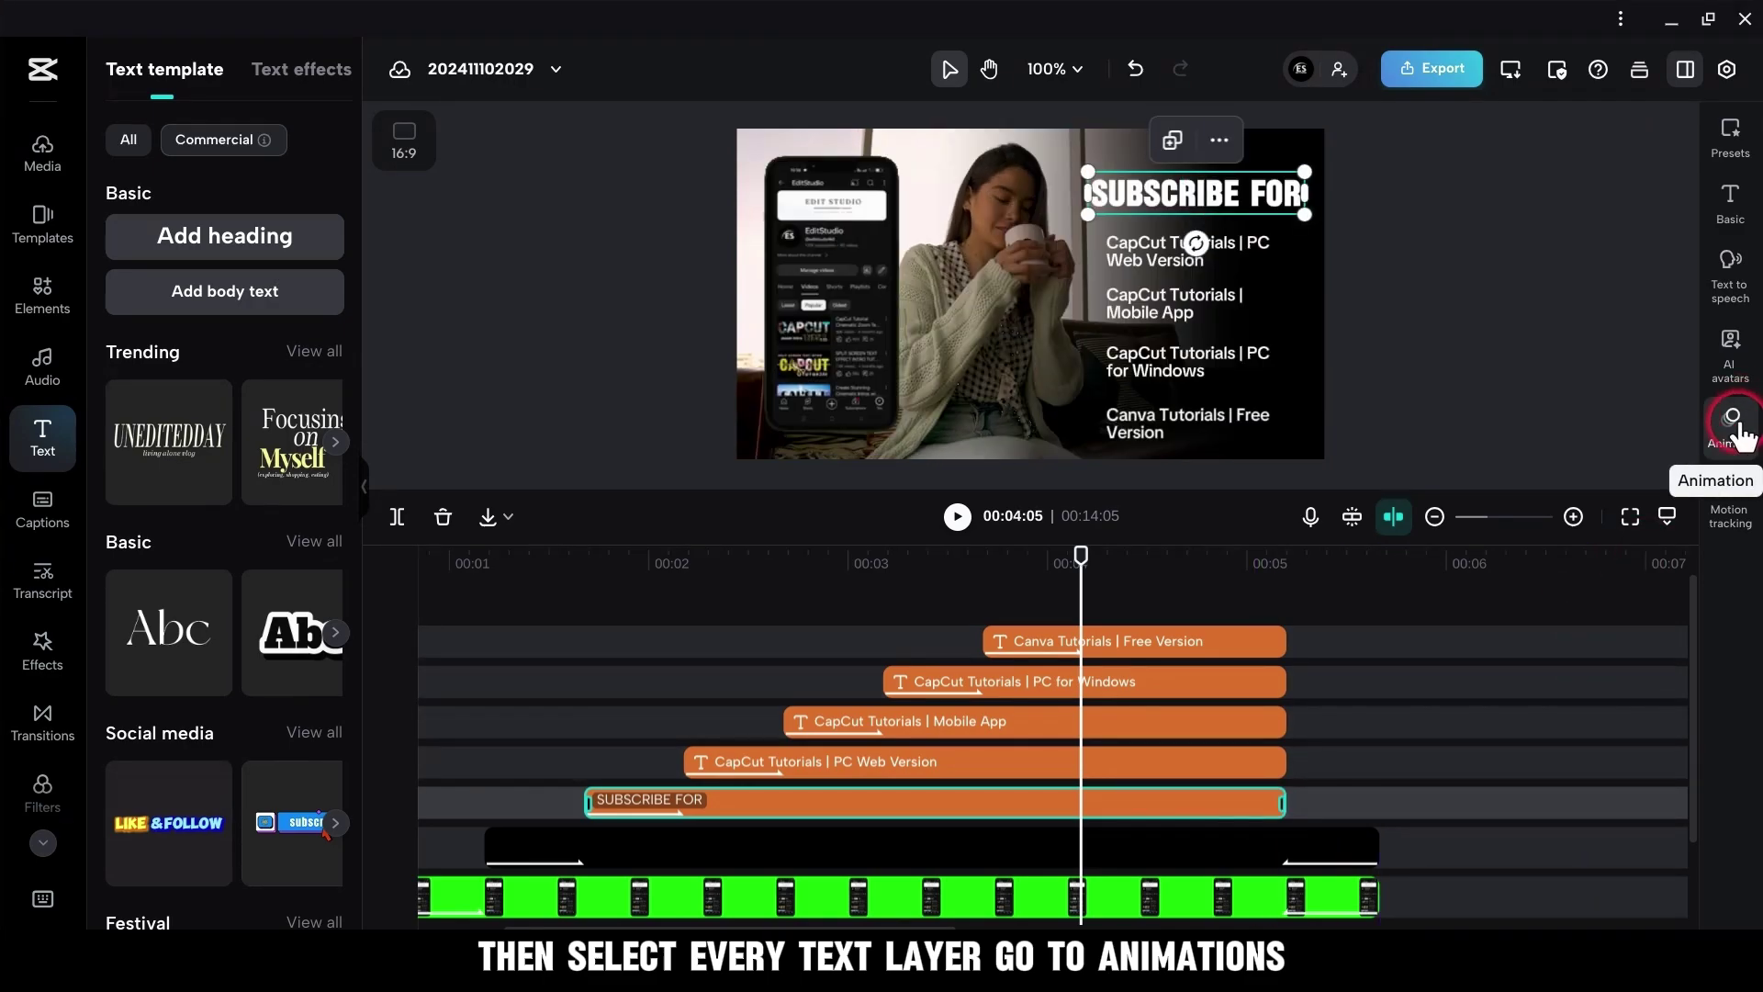
click(1549, 181)
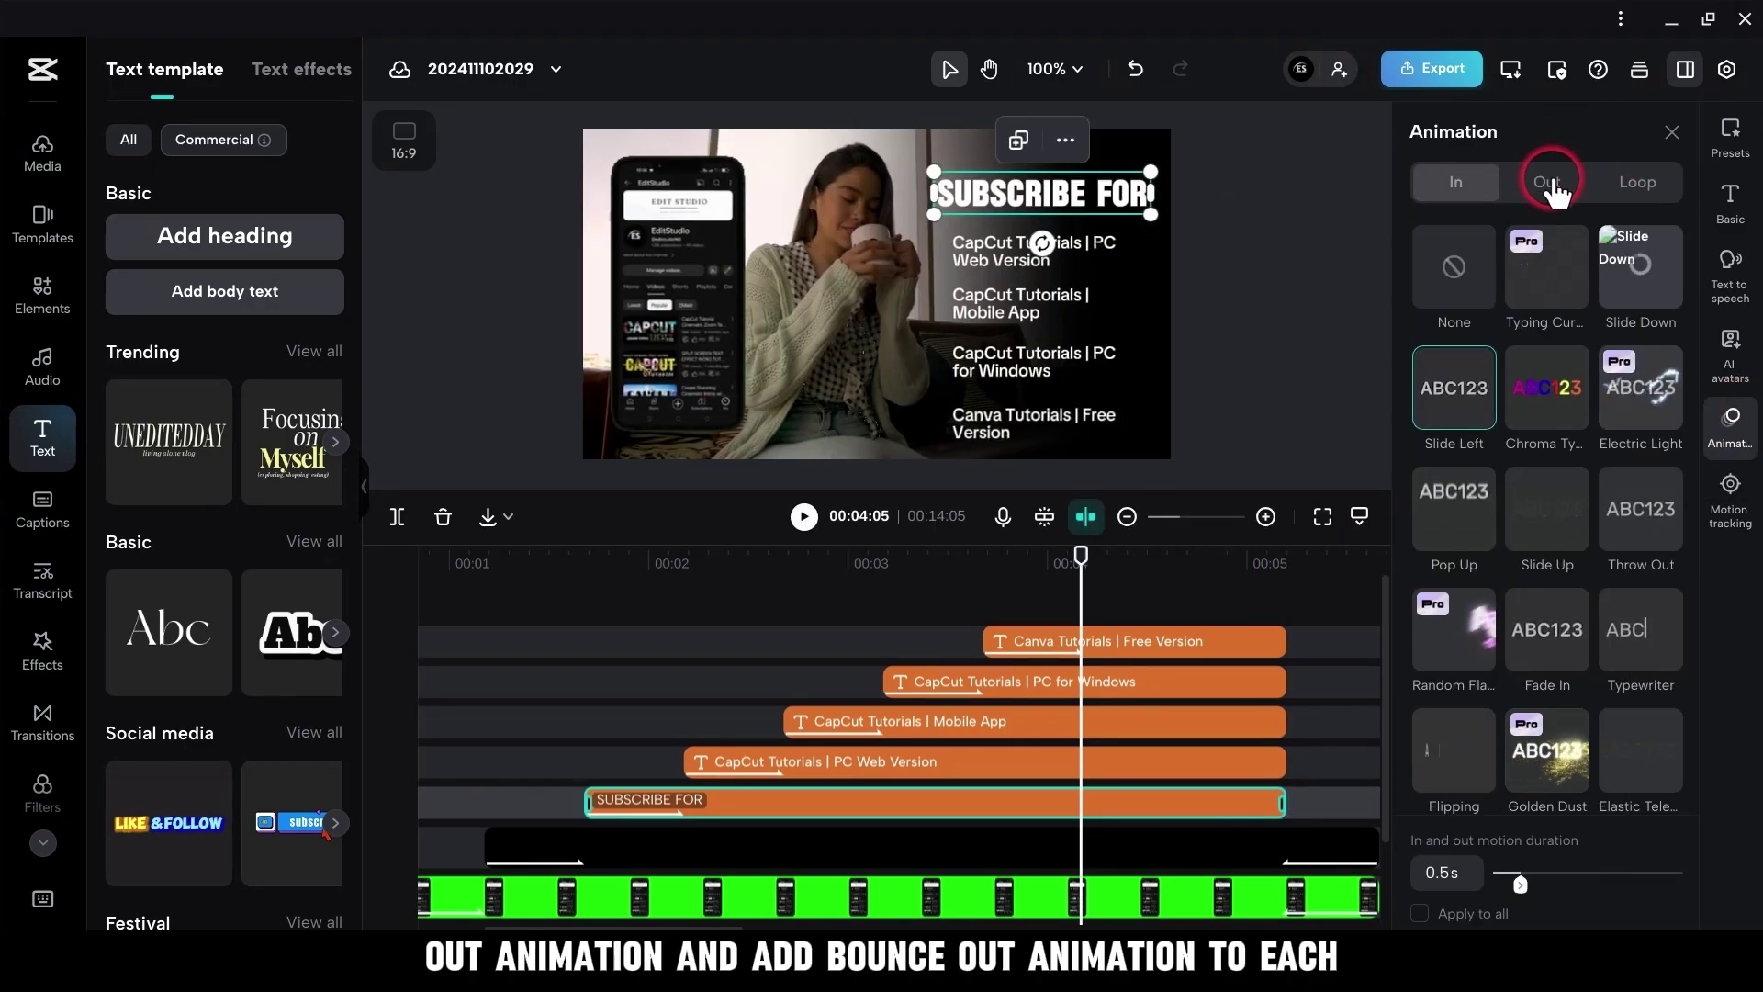
scroll(1446, 582, down, 3)
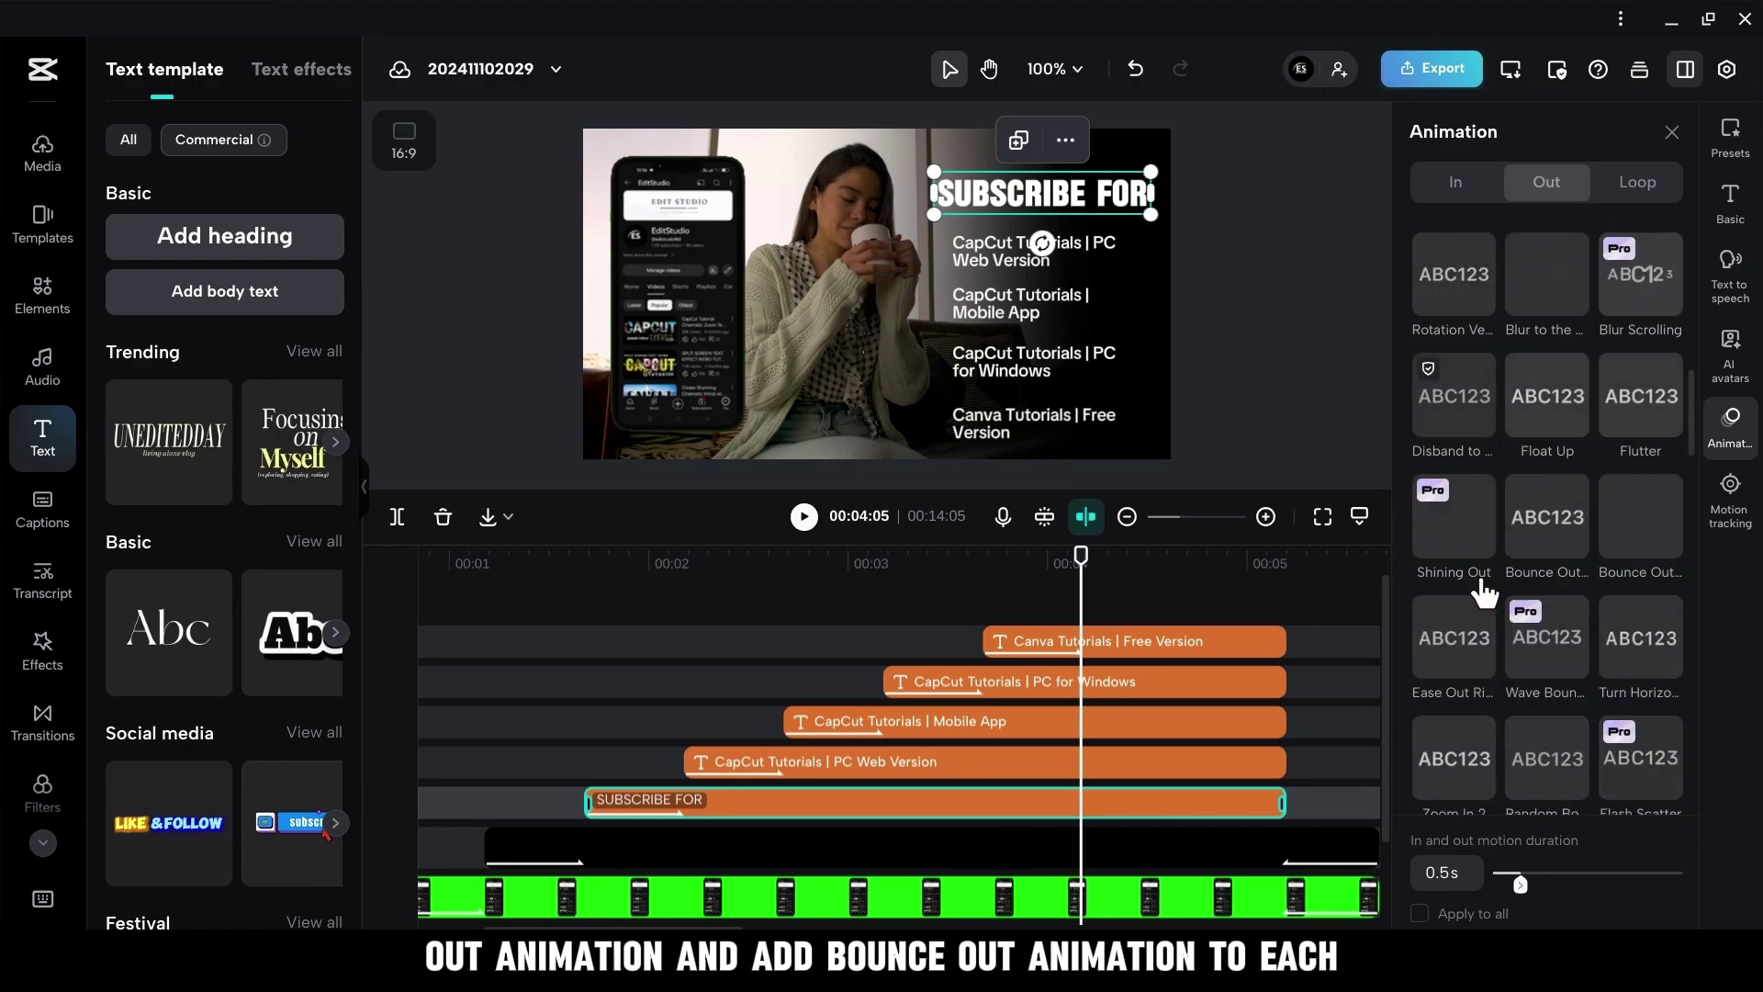